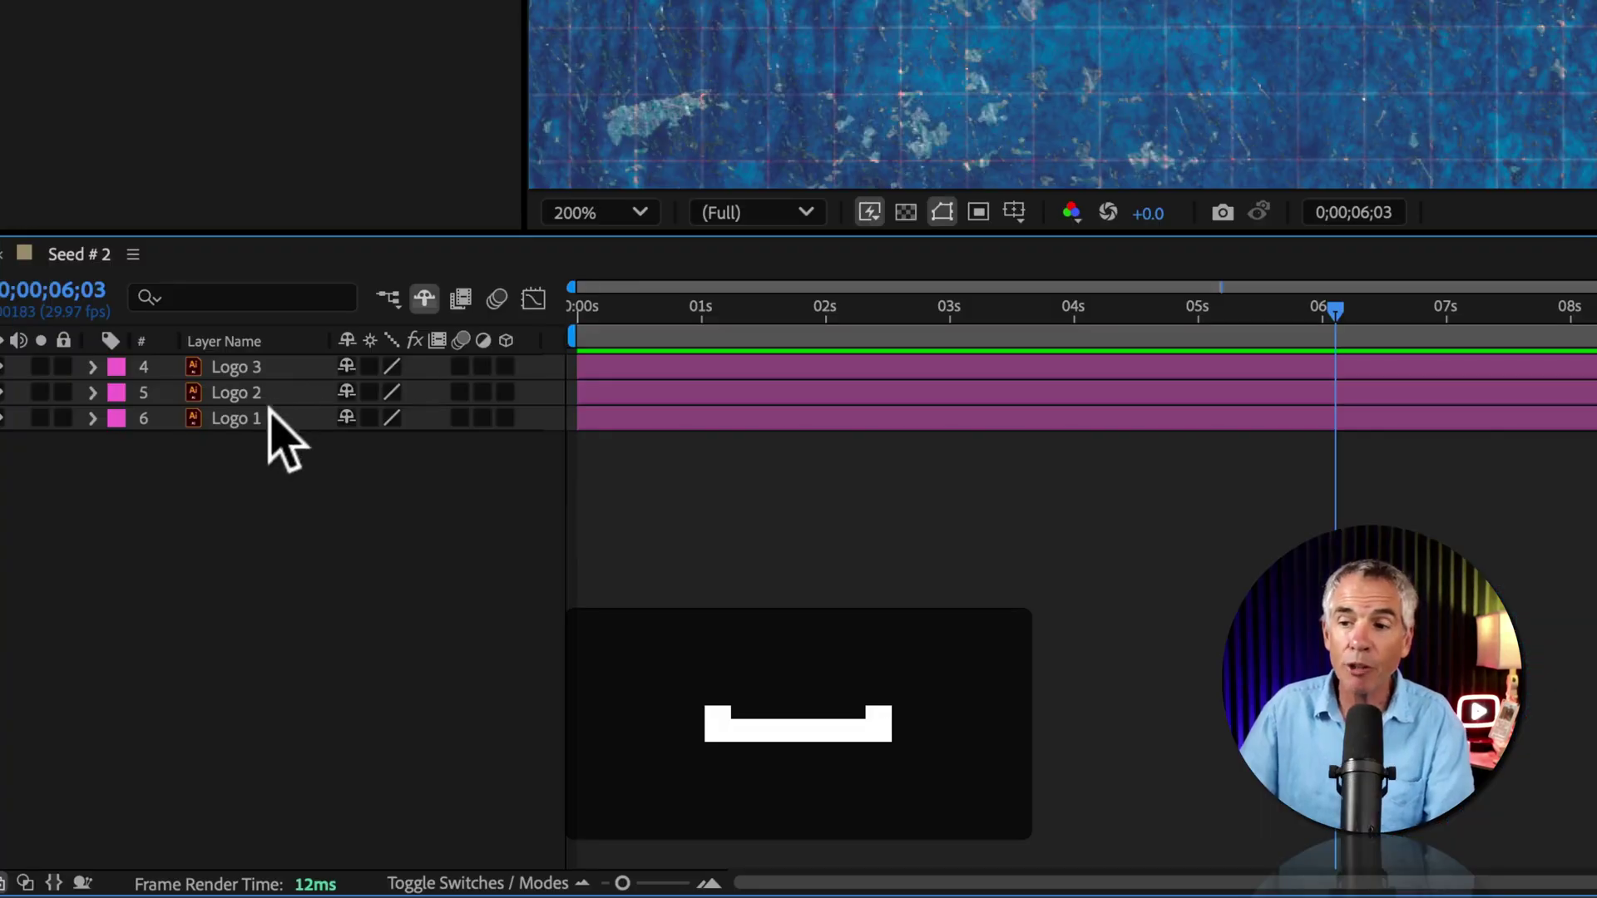
- Select the Logo 1 layer and reveal its Position property
click(265, 416)
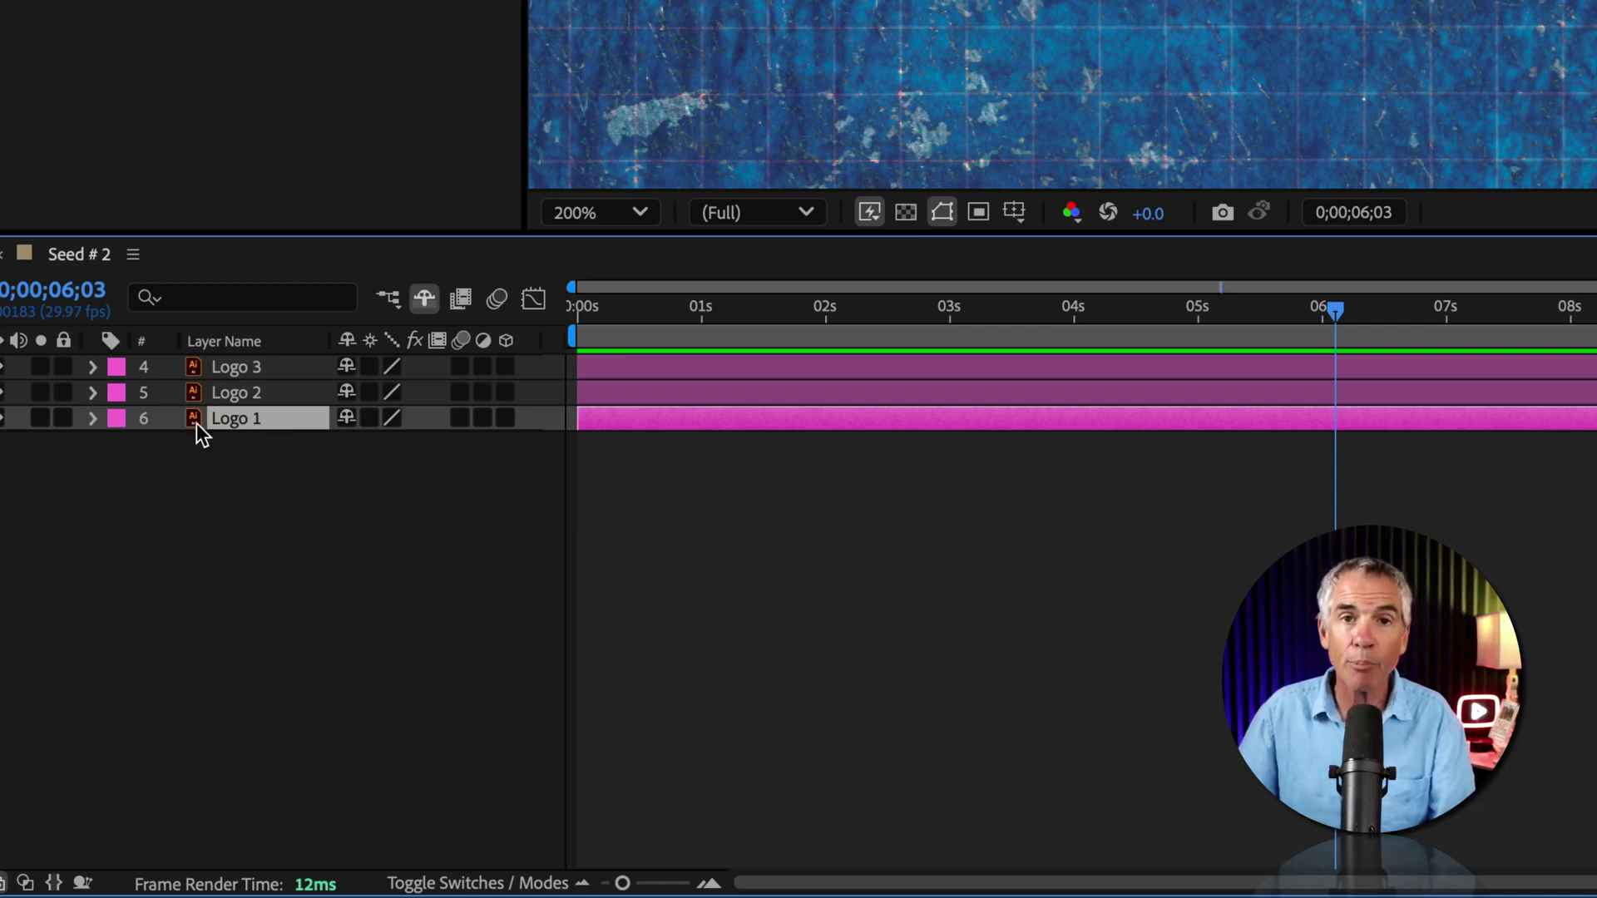
click(214, 517)
click(226, 433)
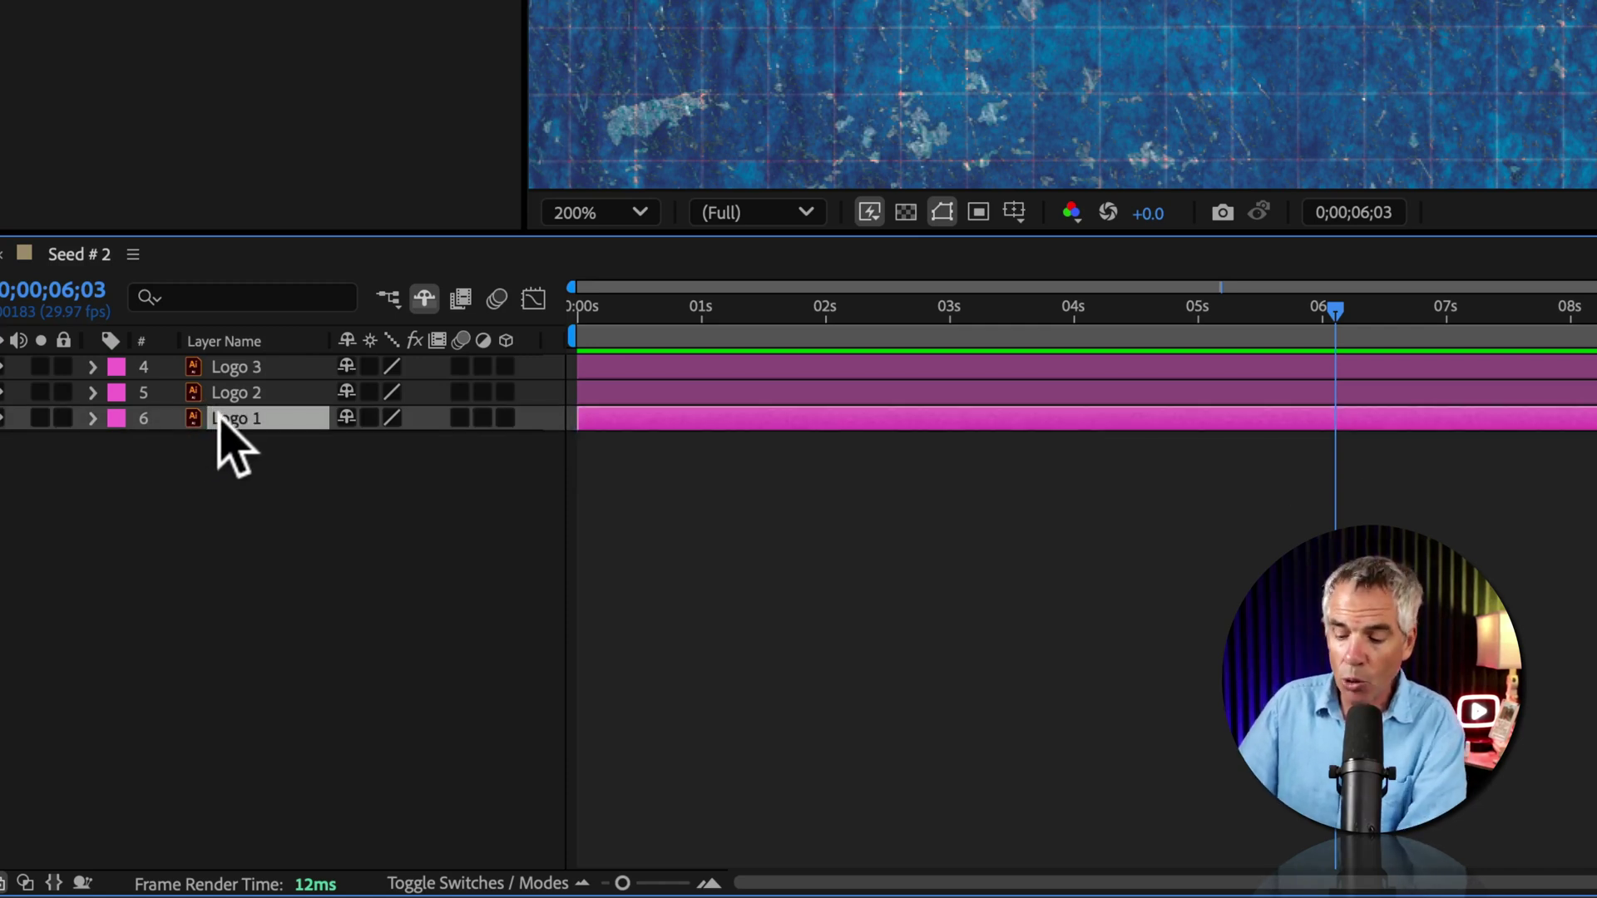
key(p)
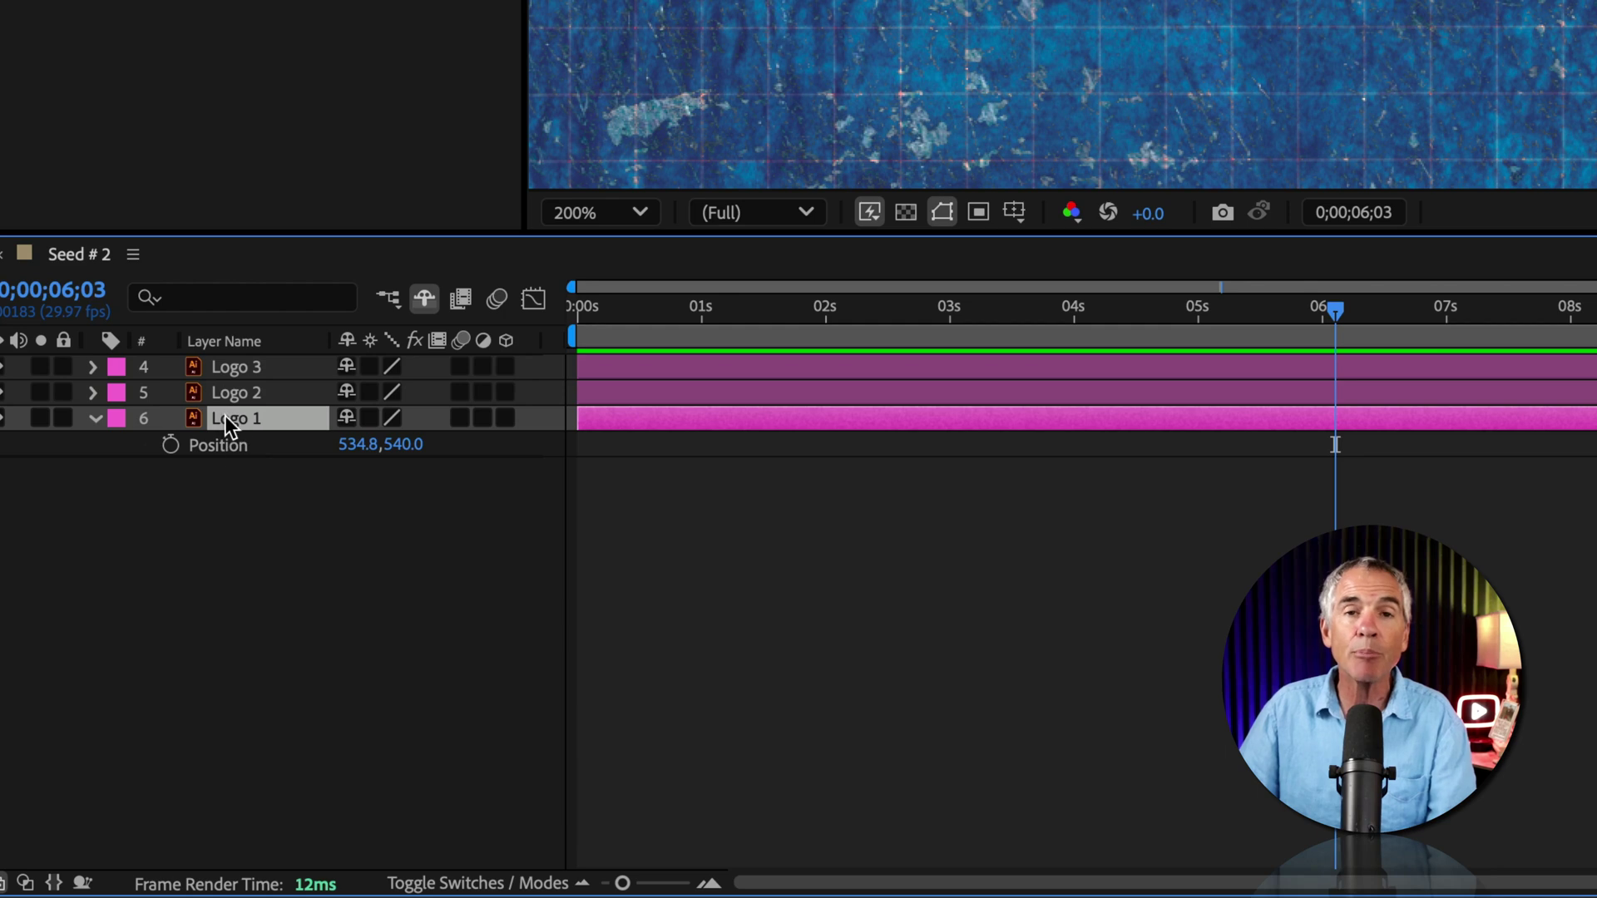
- Replace the default Position expression with wiggle(3,50) and commit it
key(alt)
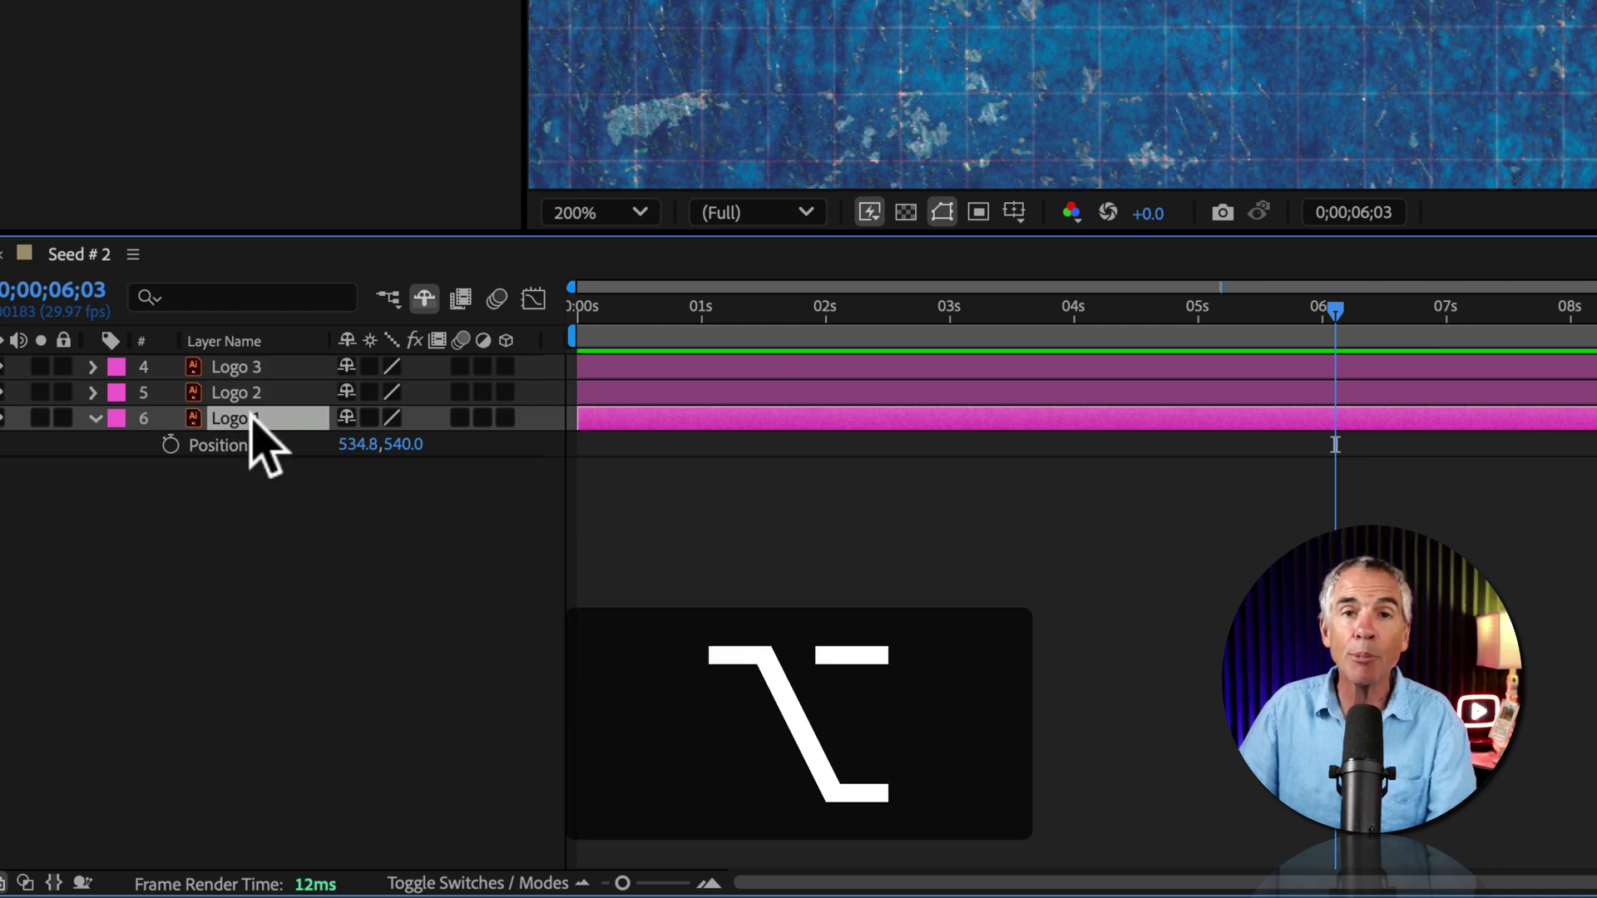
alt+click(170, 446)
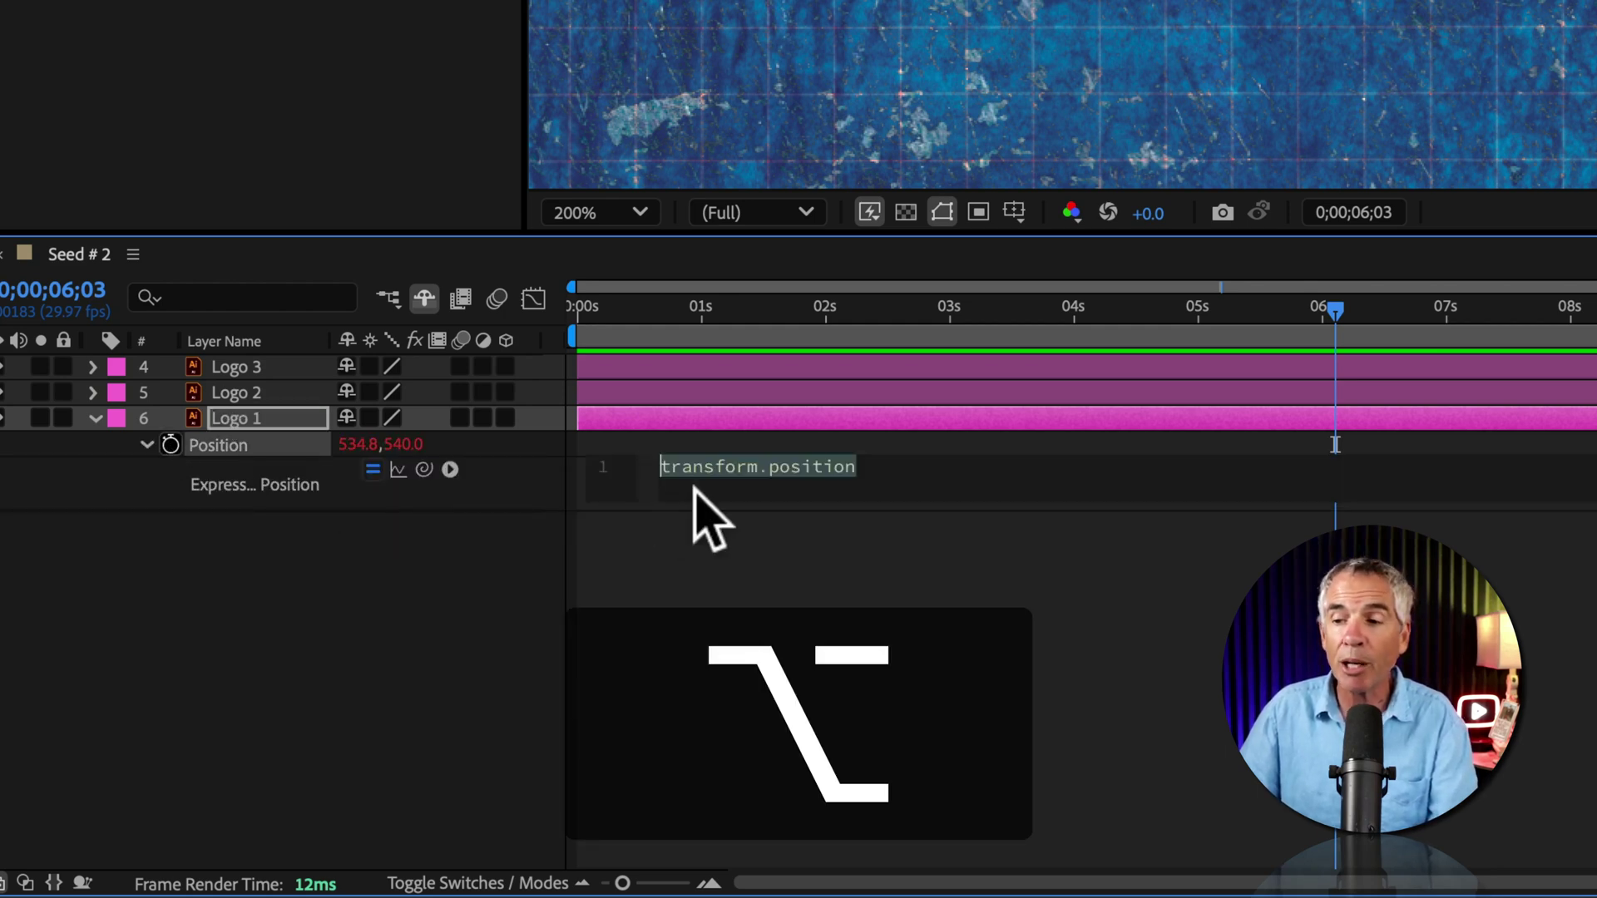
key(BackSpace)
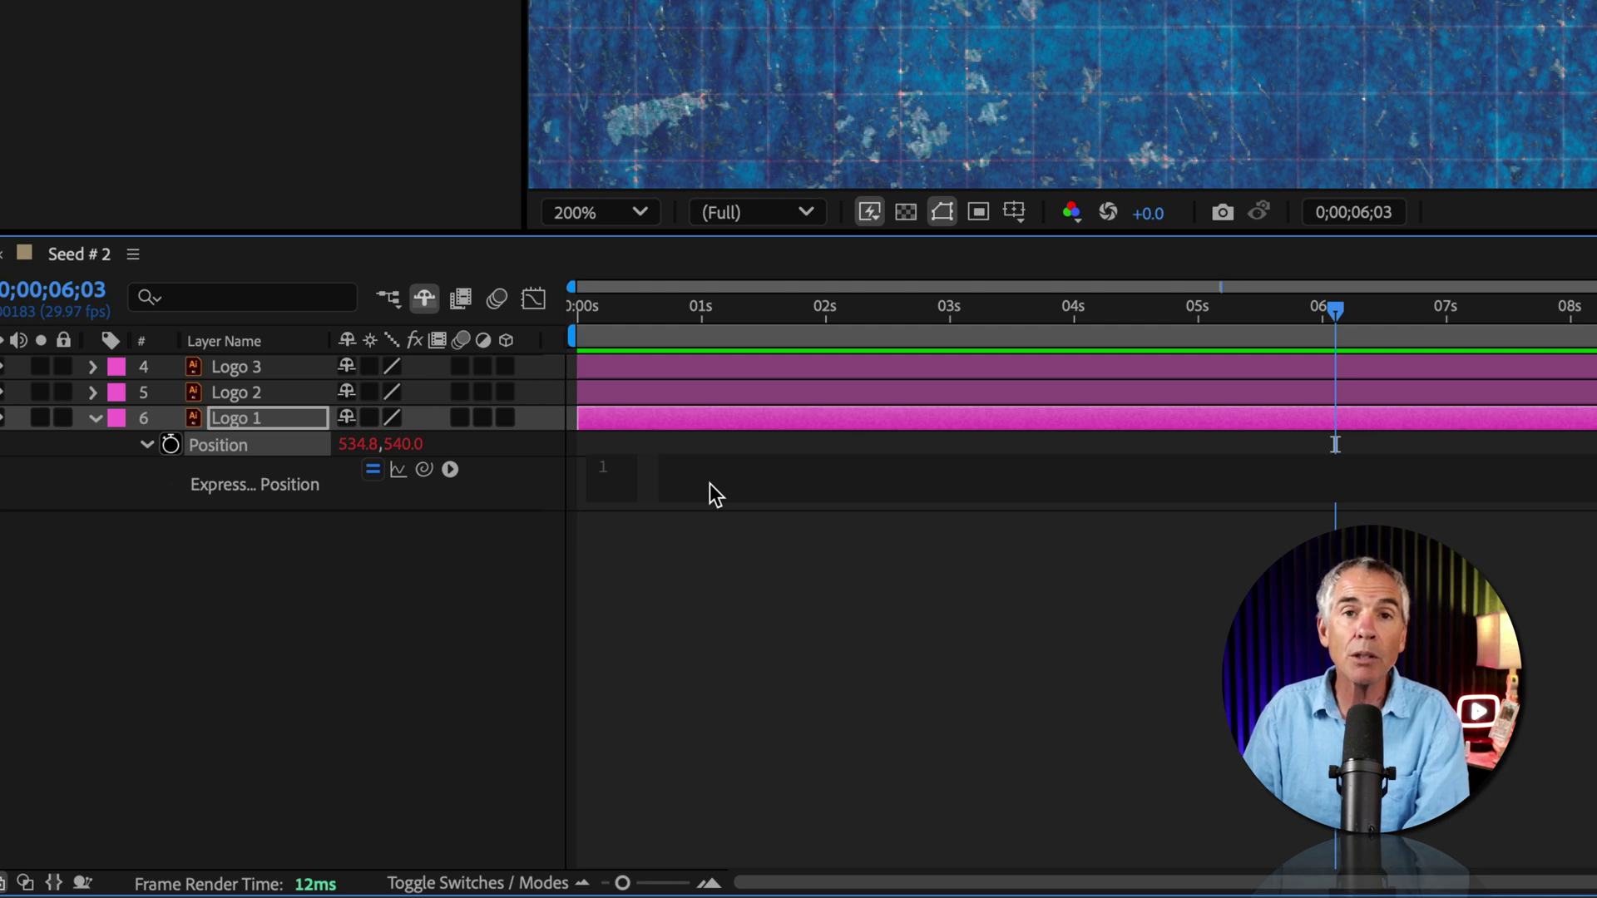
text(wig)
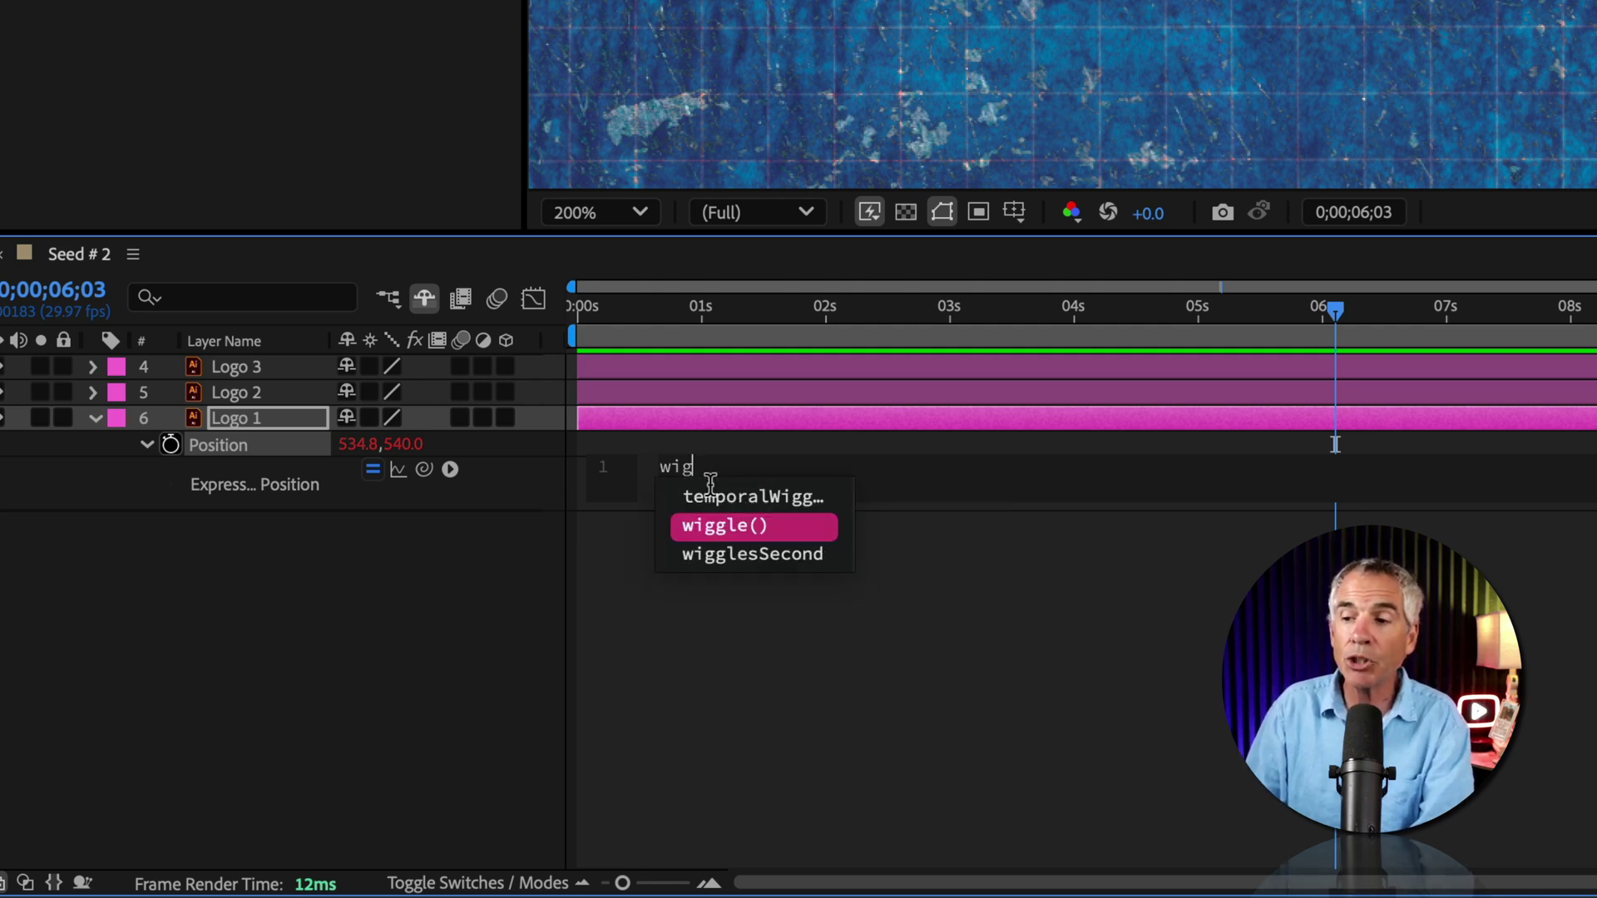
text(gle)
key(Return)
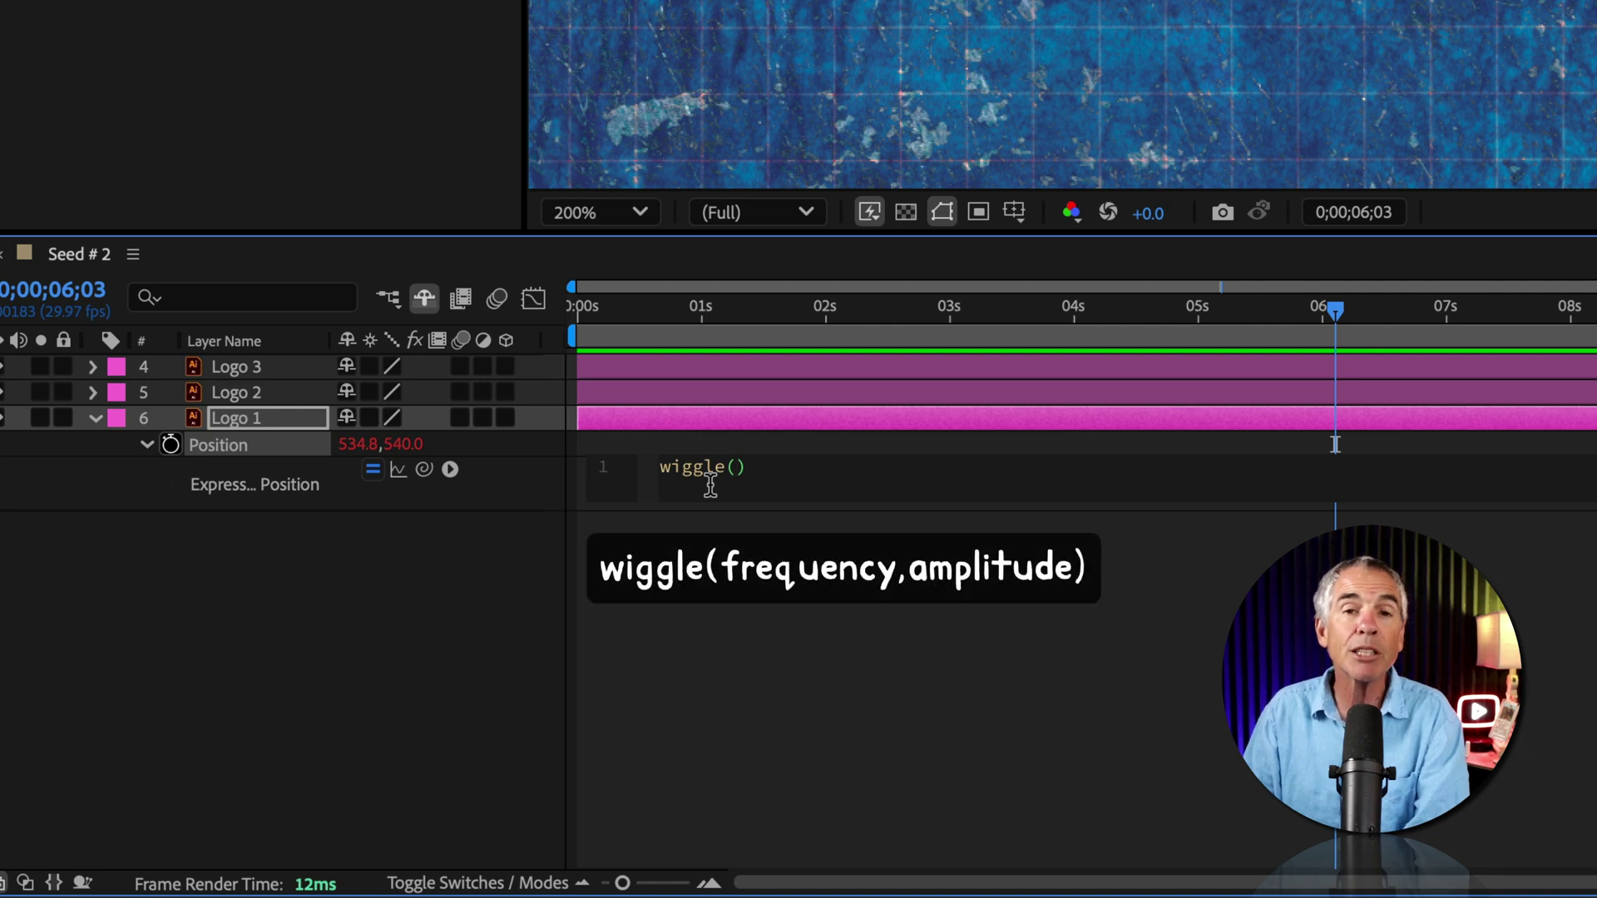
text(3)
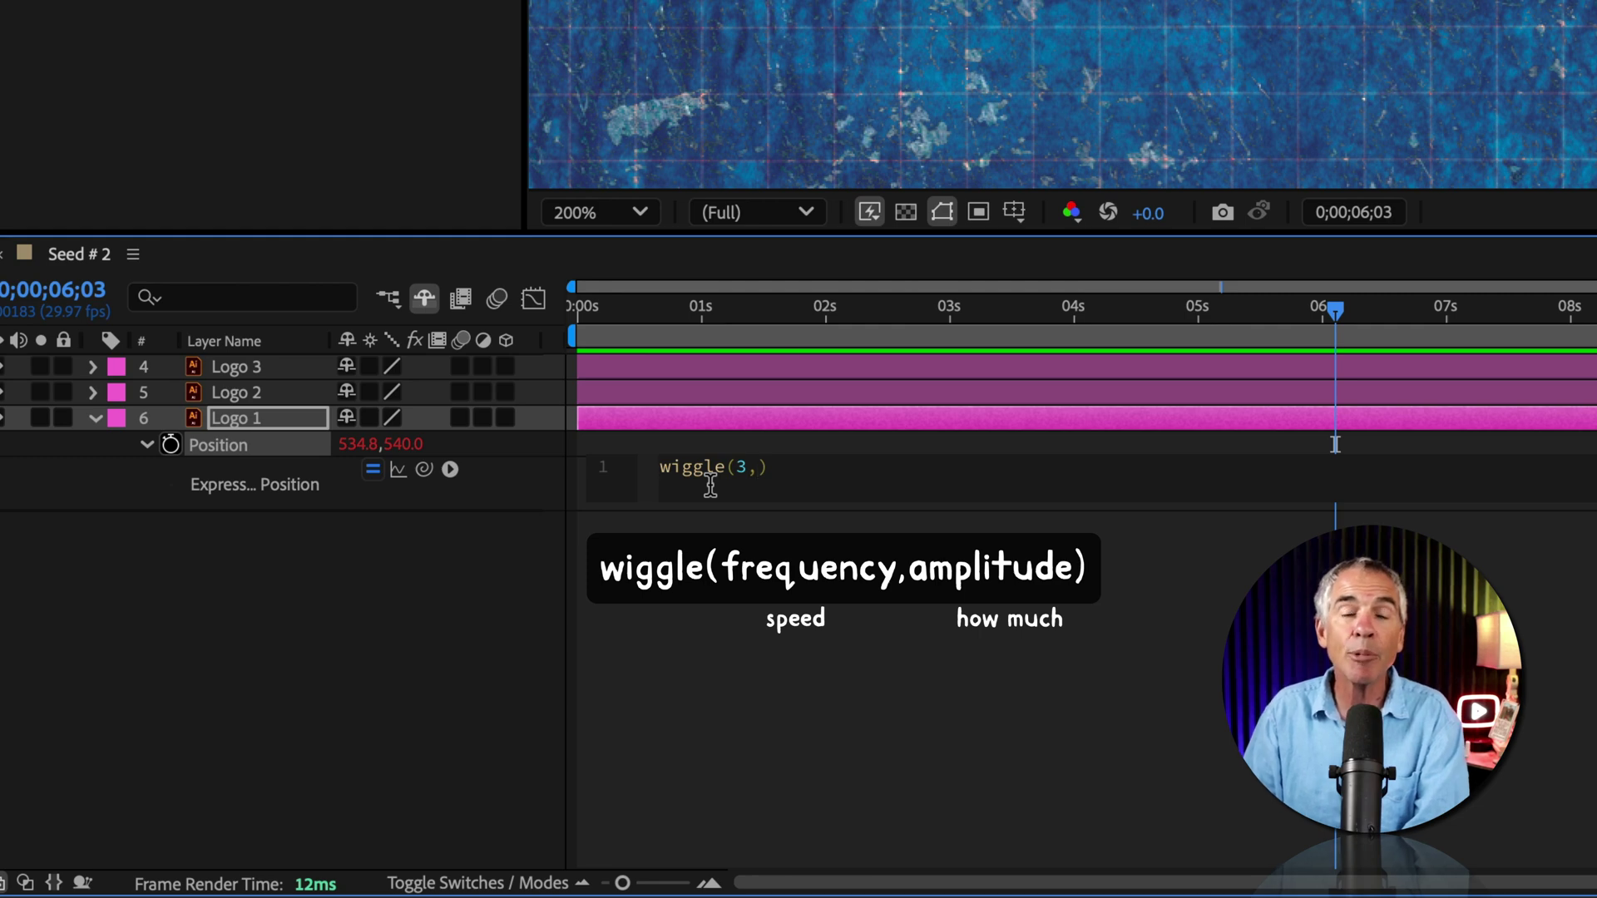
text(,)
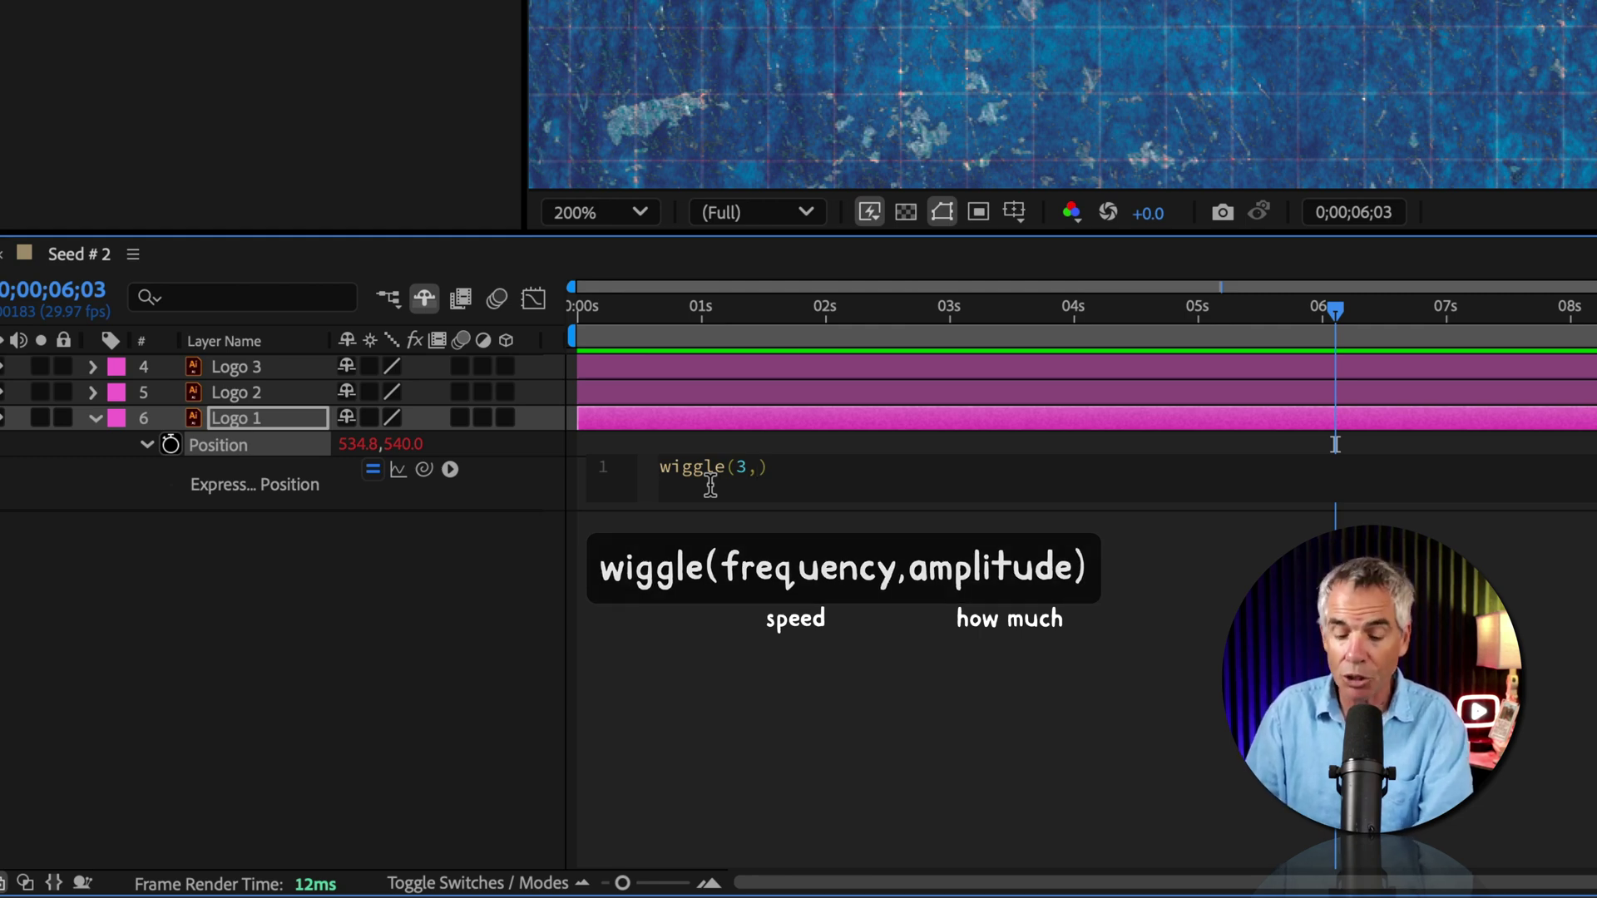
text(50)
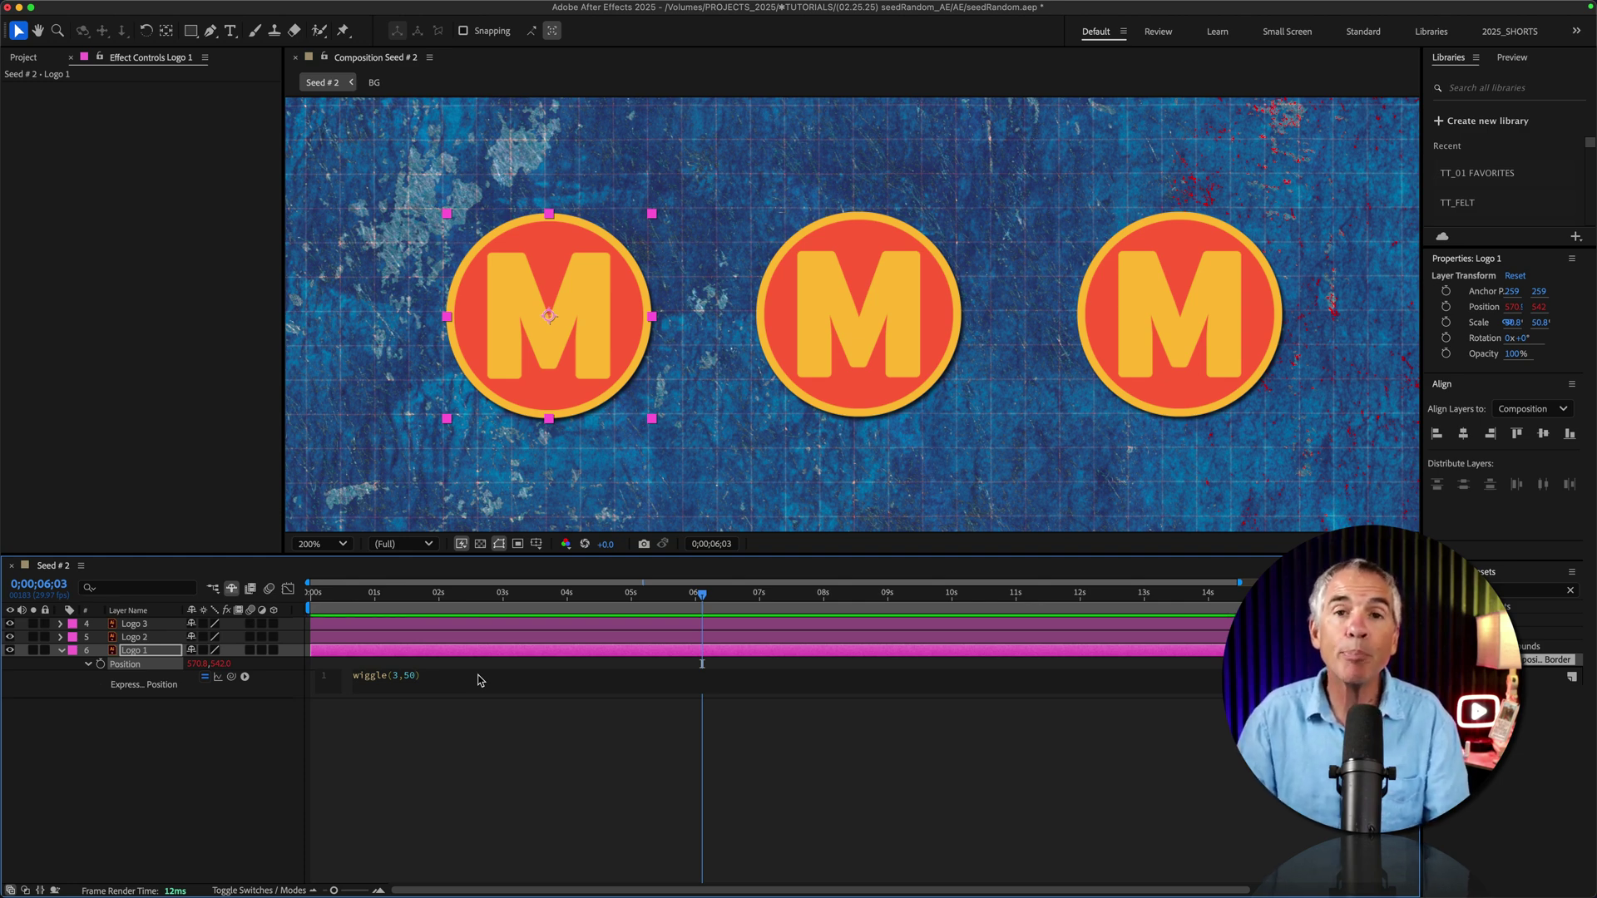
click(429, 787)
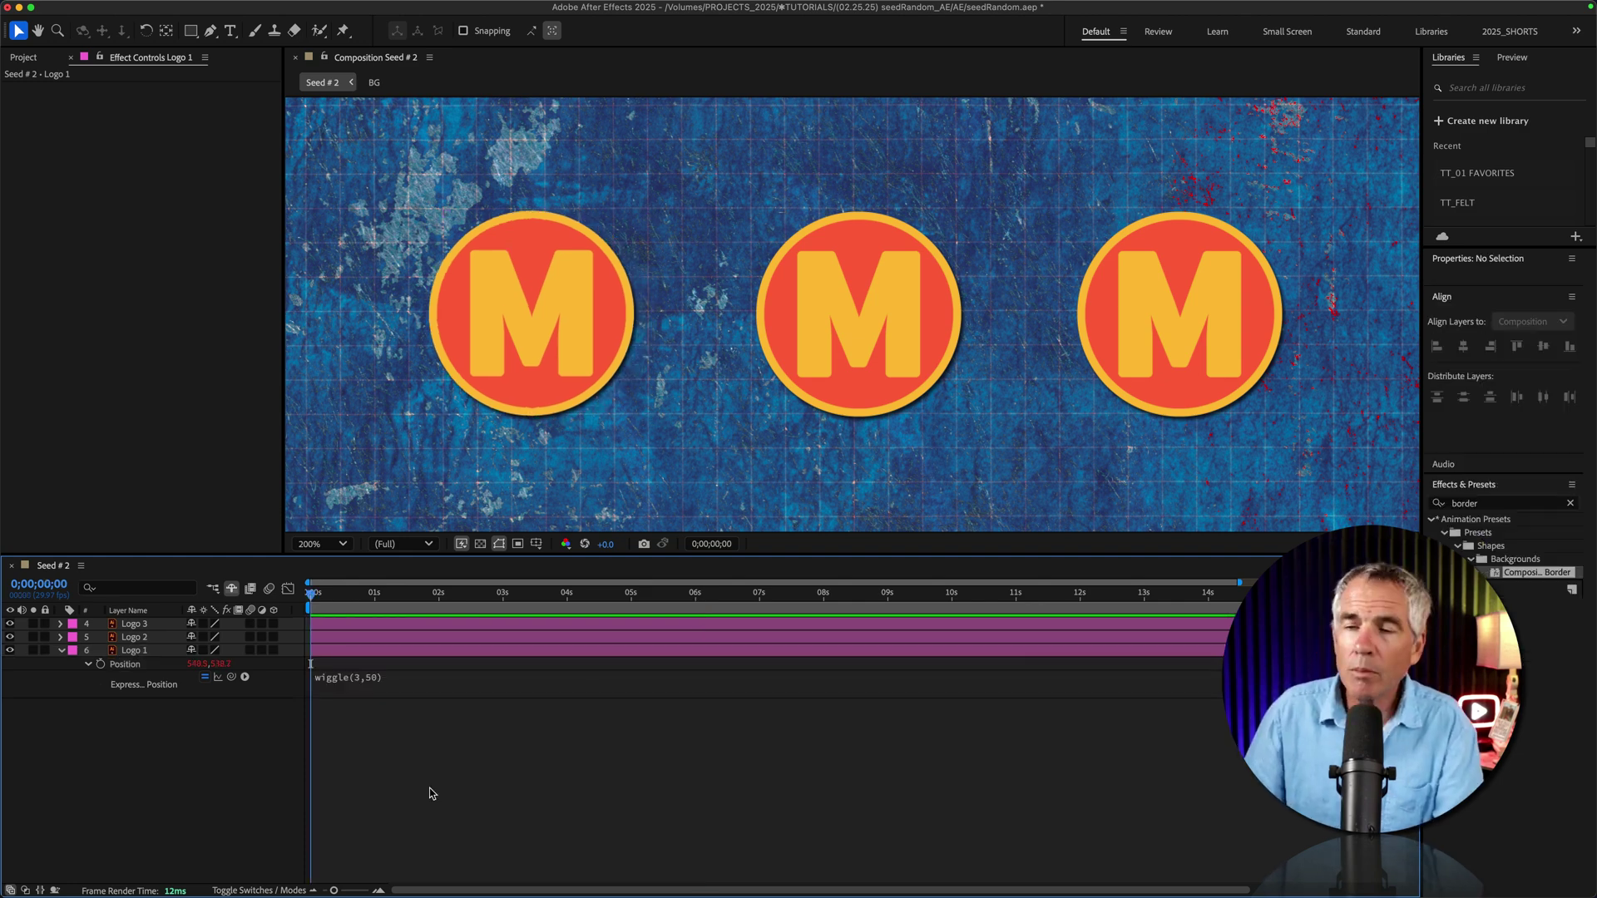
- Preview Logo 1's wiggle and copy its wiggle(3,50) expression
key(space)
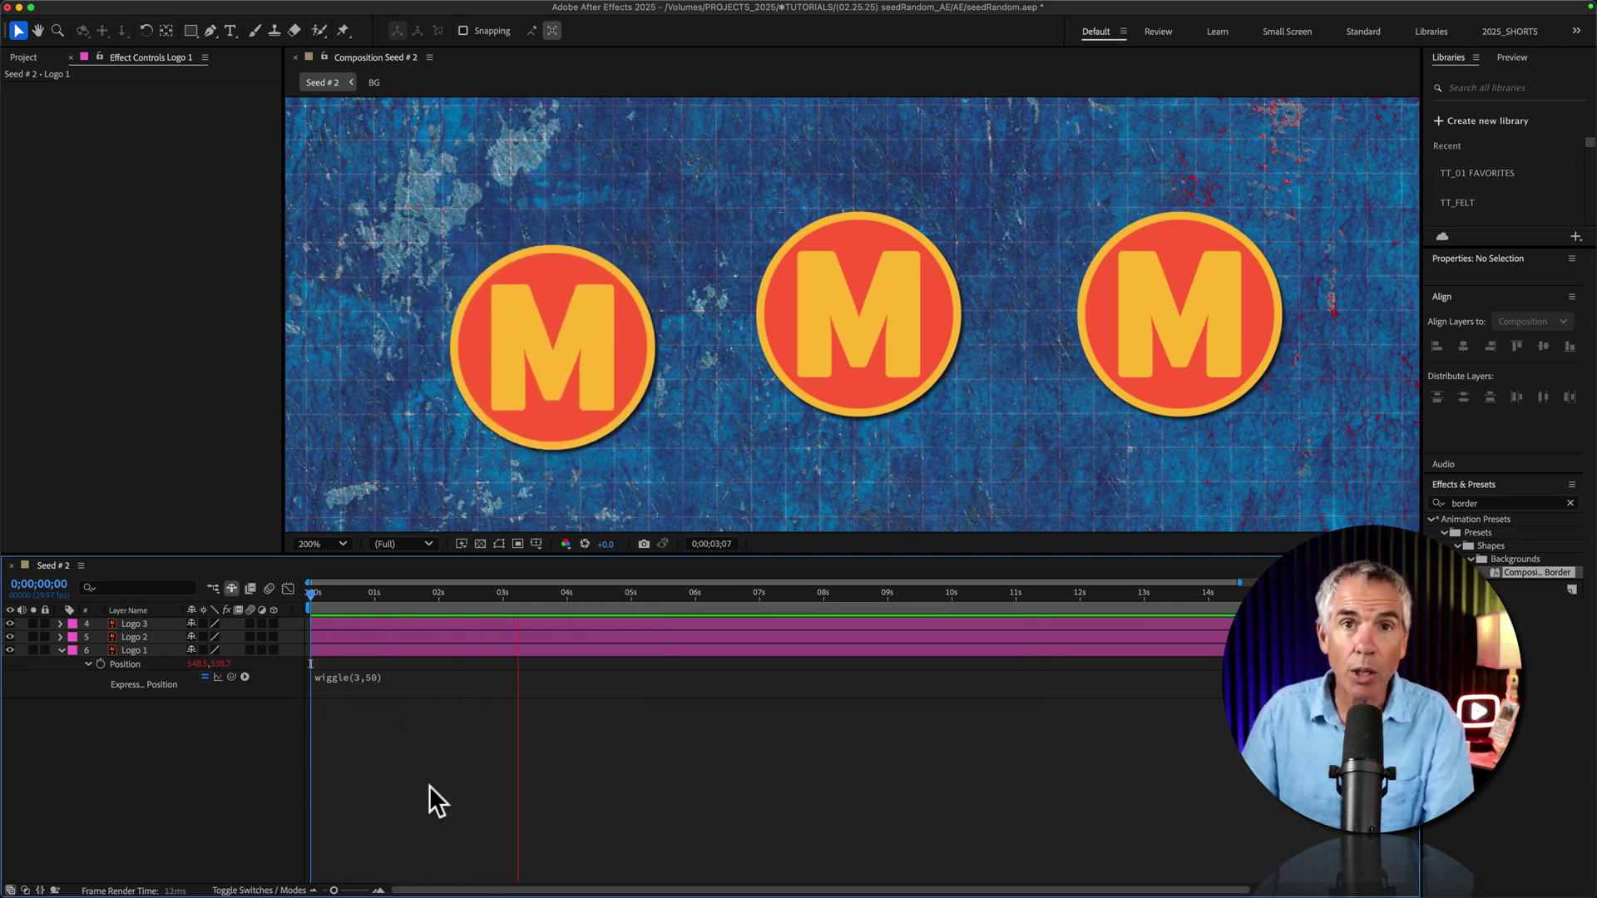
key(space)
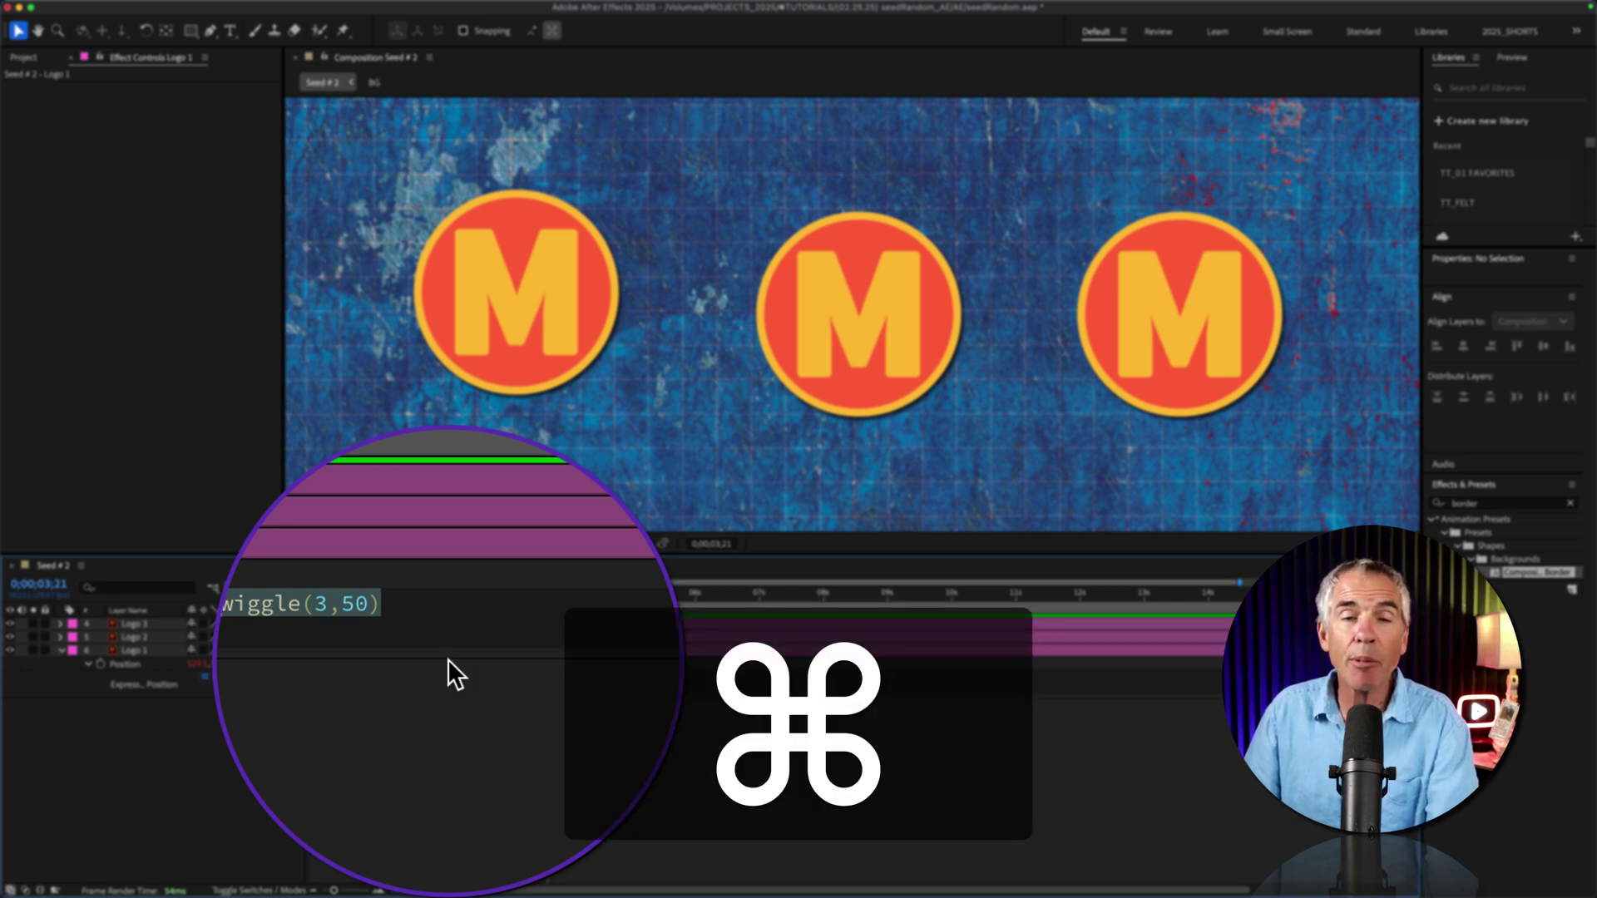
key(super+c)
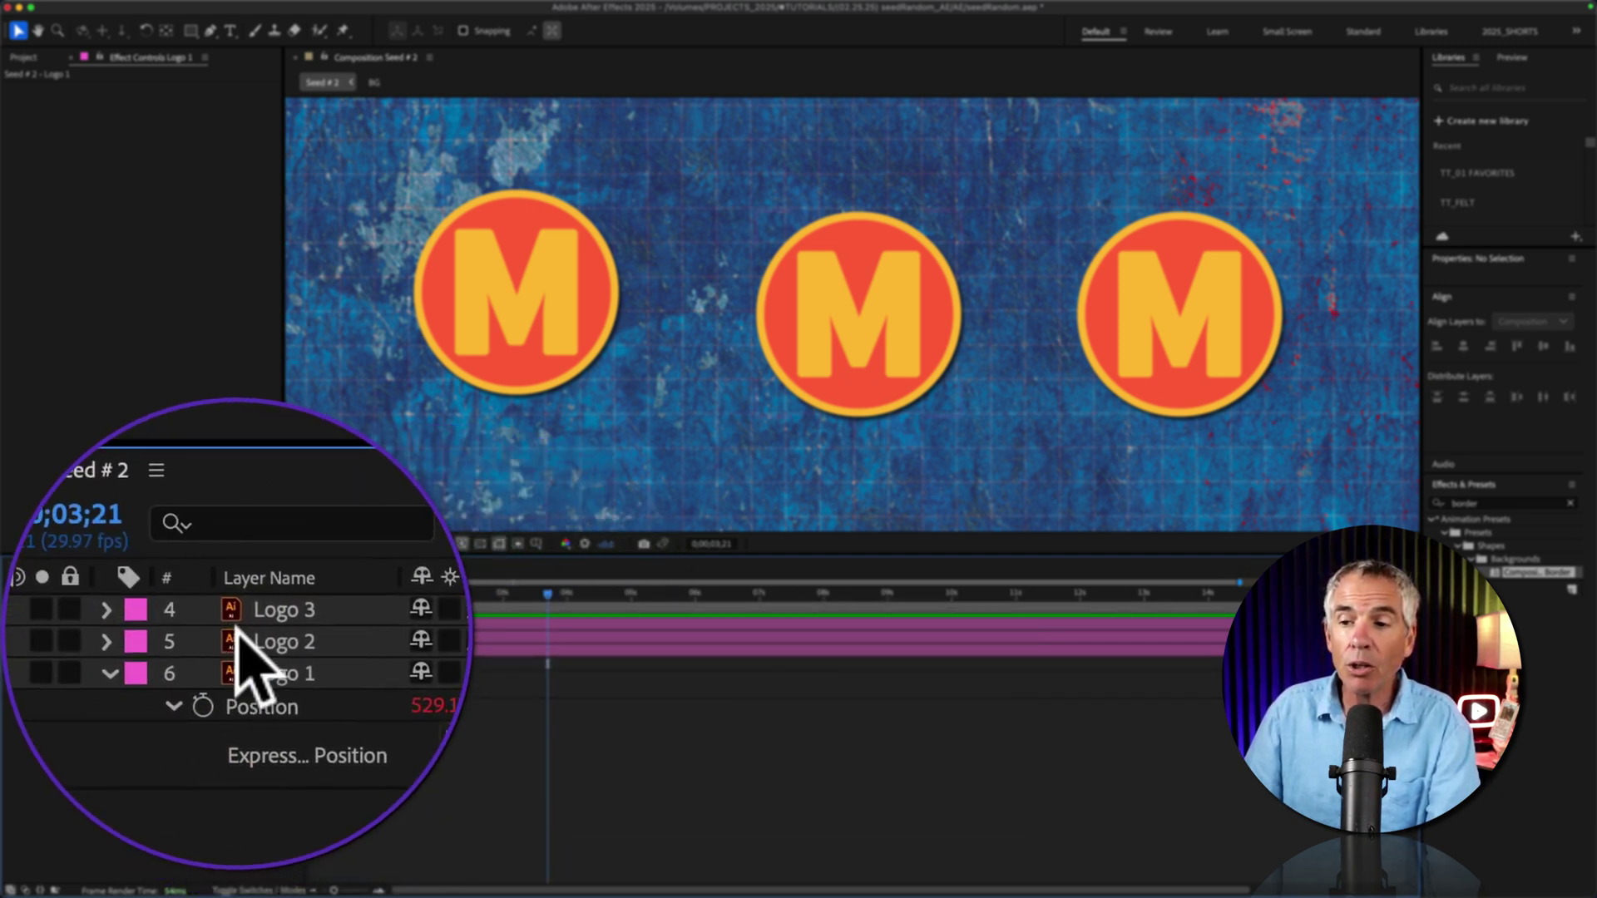
- Paste the wiggle(3,50) expression onto Logo 2's Position
click(241, 645)
key(p)
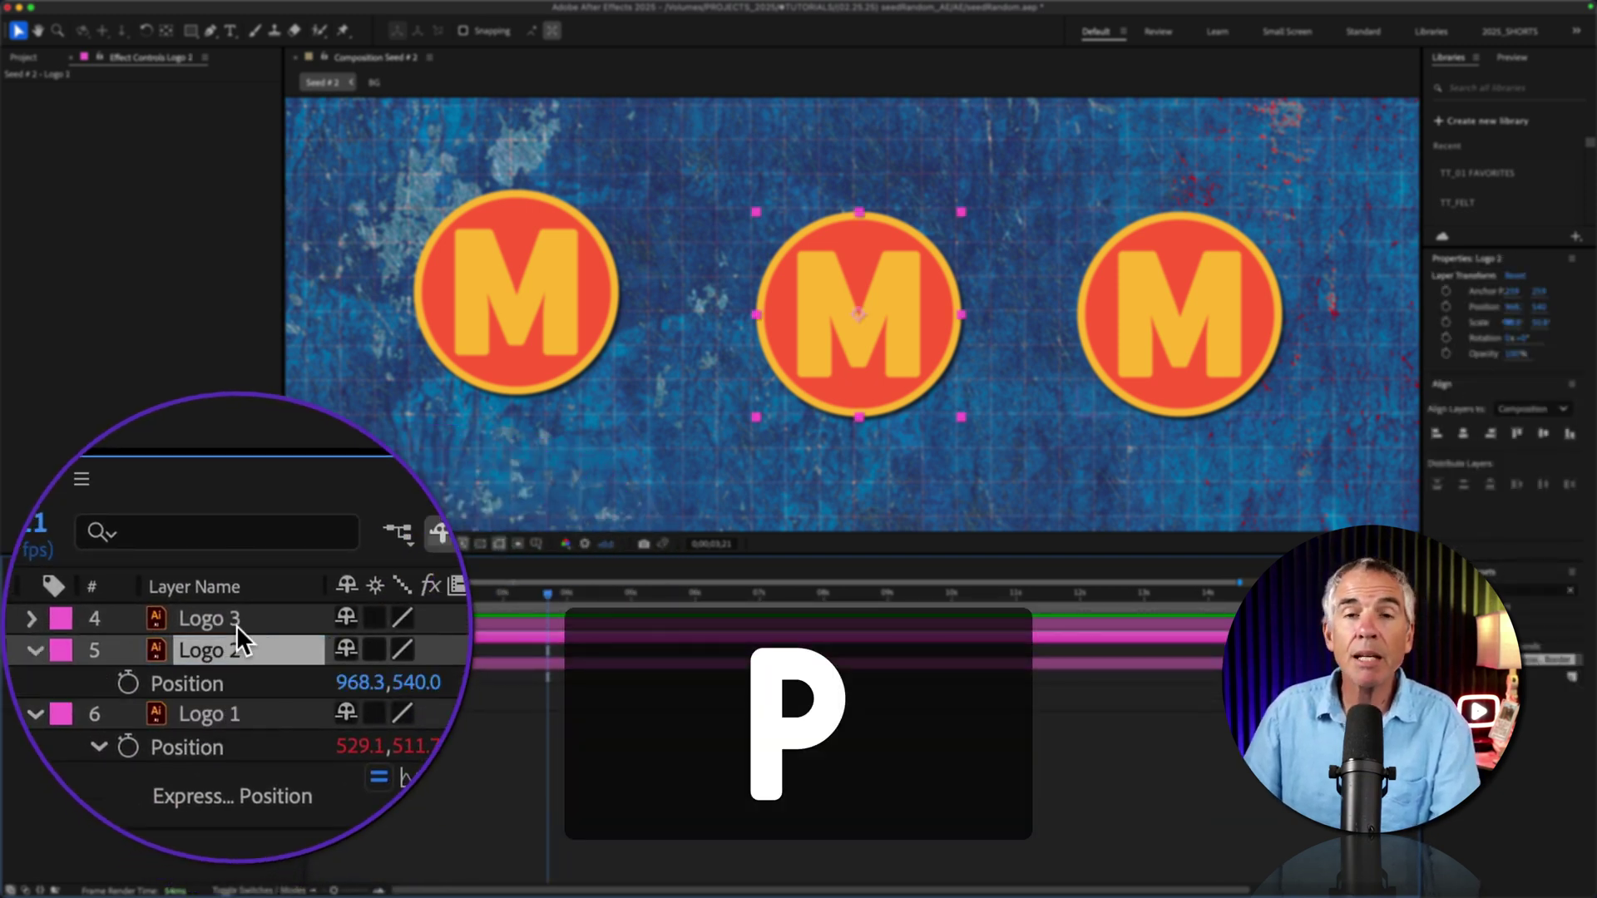
key(alt)
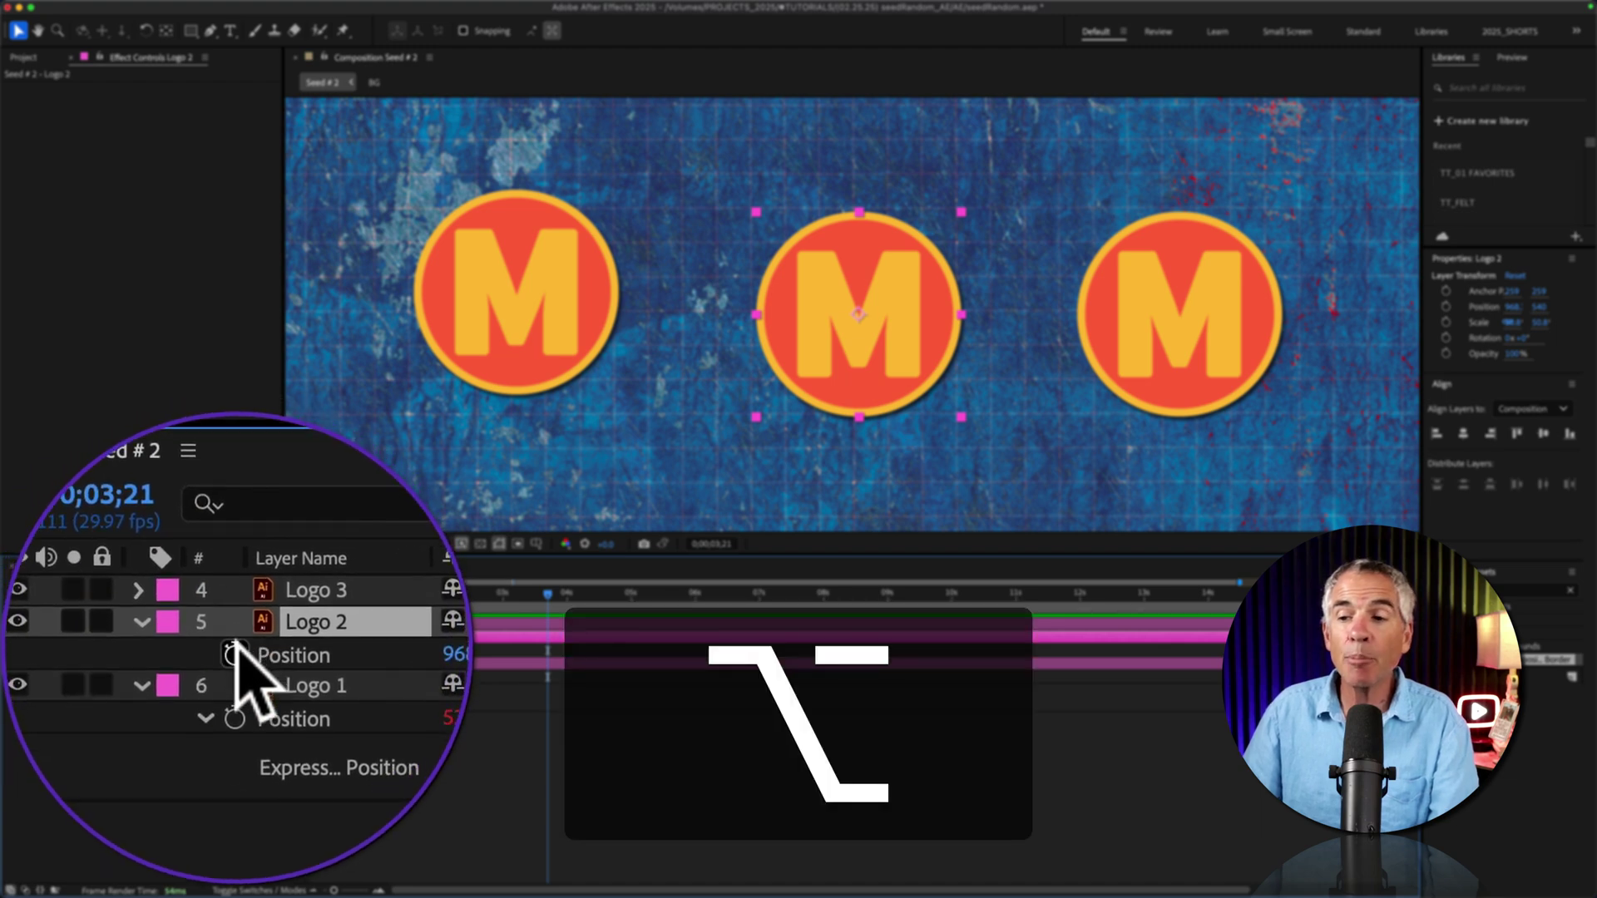
alt+click(233, 665)
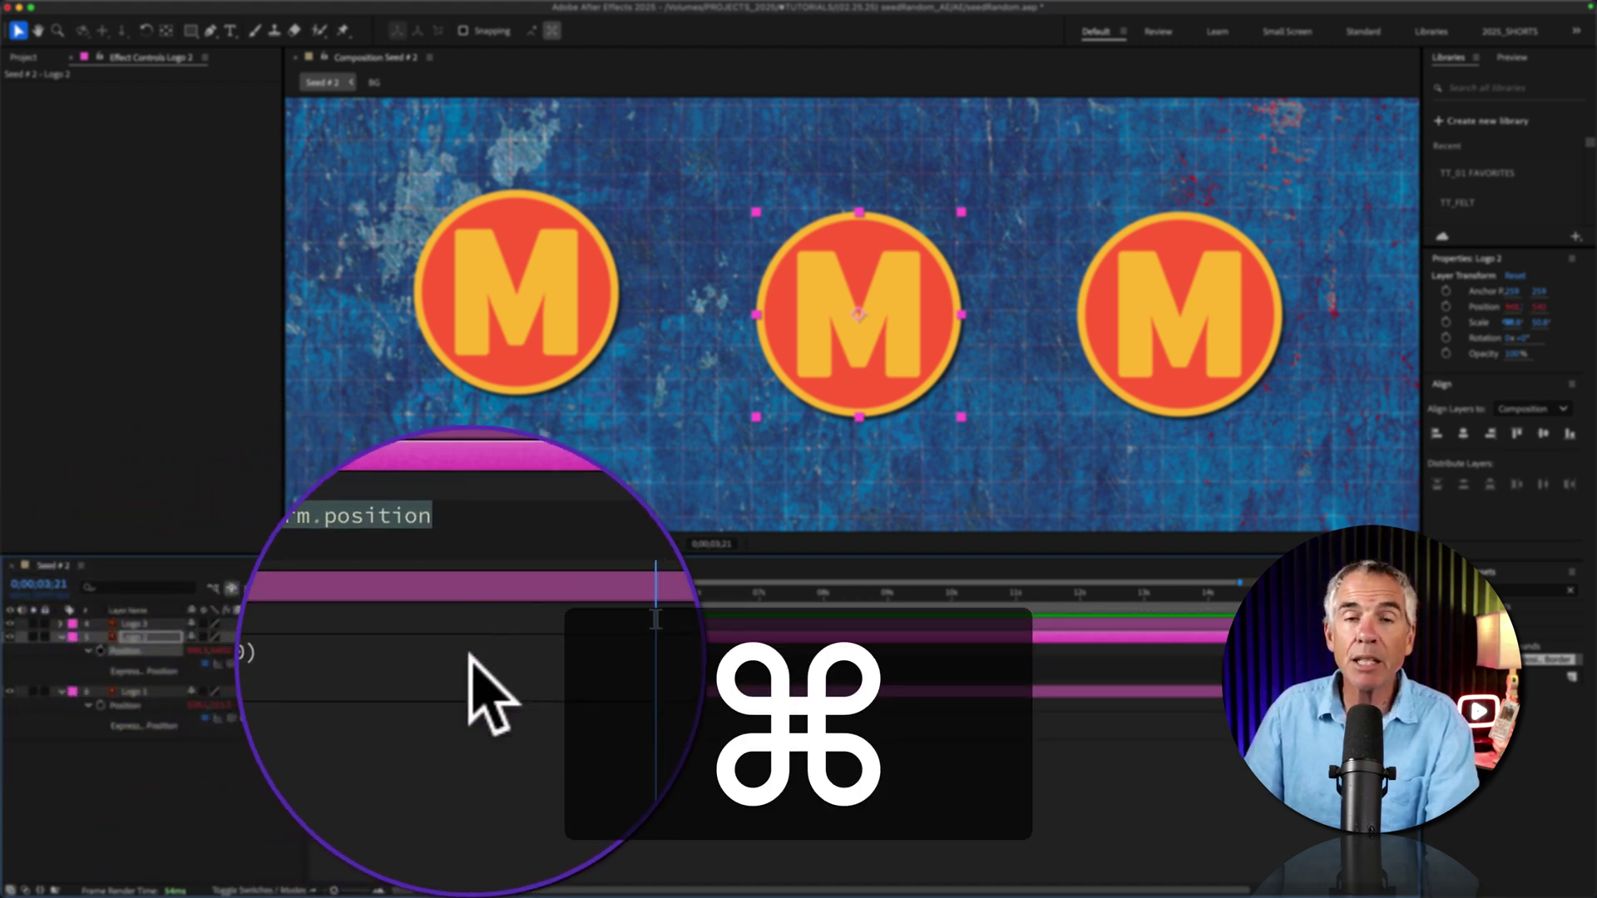
key(super+v)
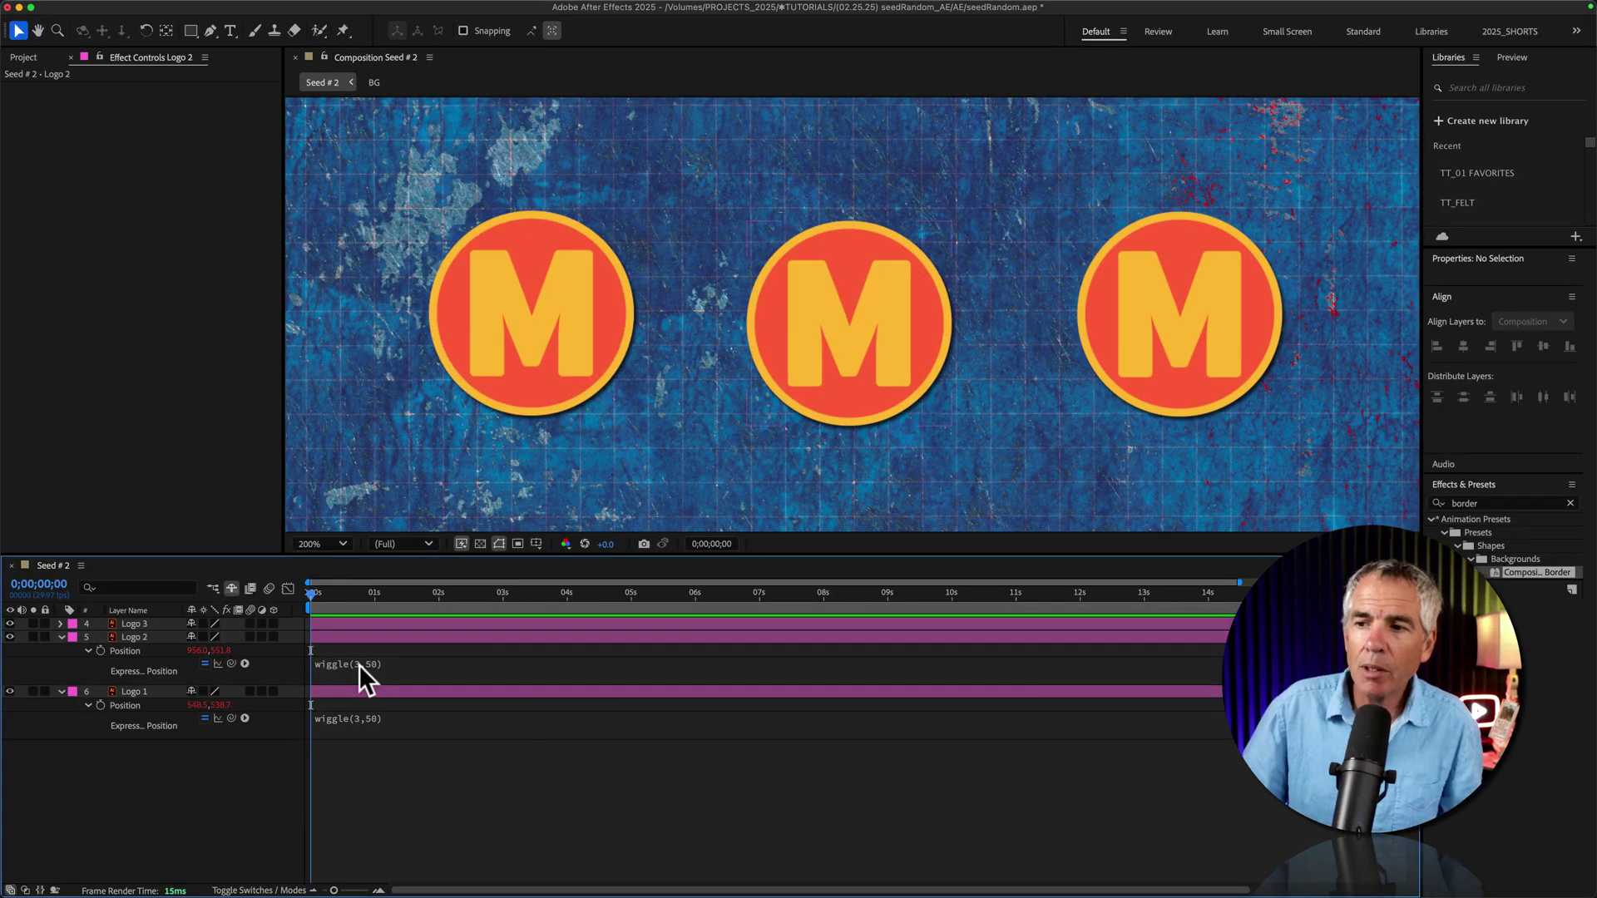
click(360, 666)
key(super+c)
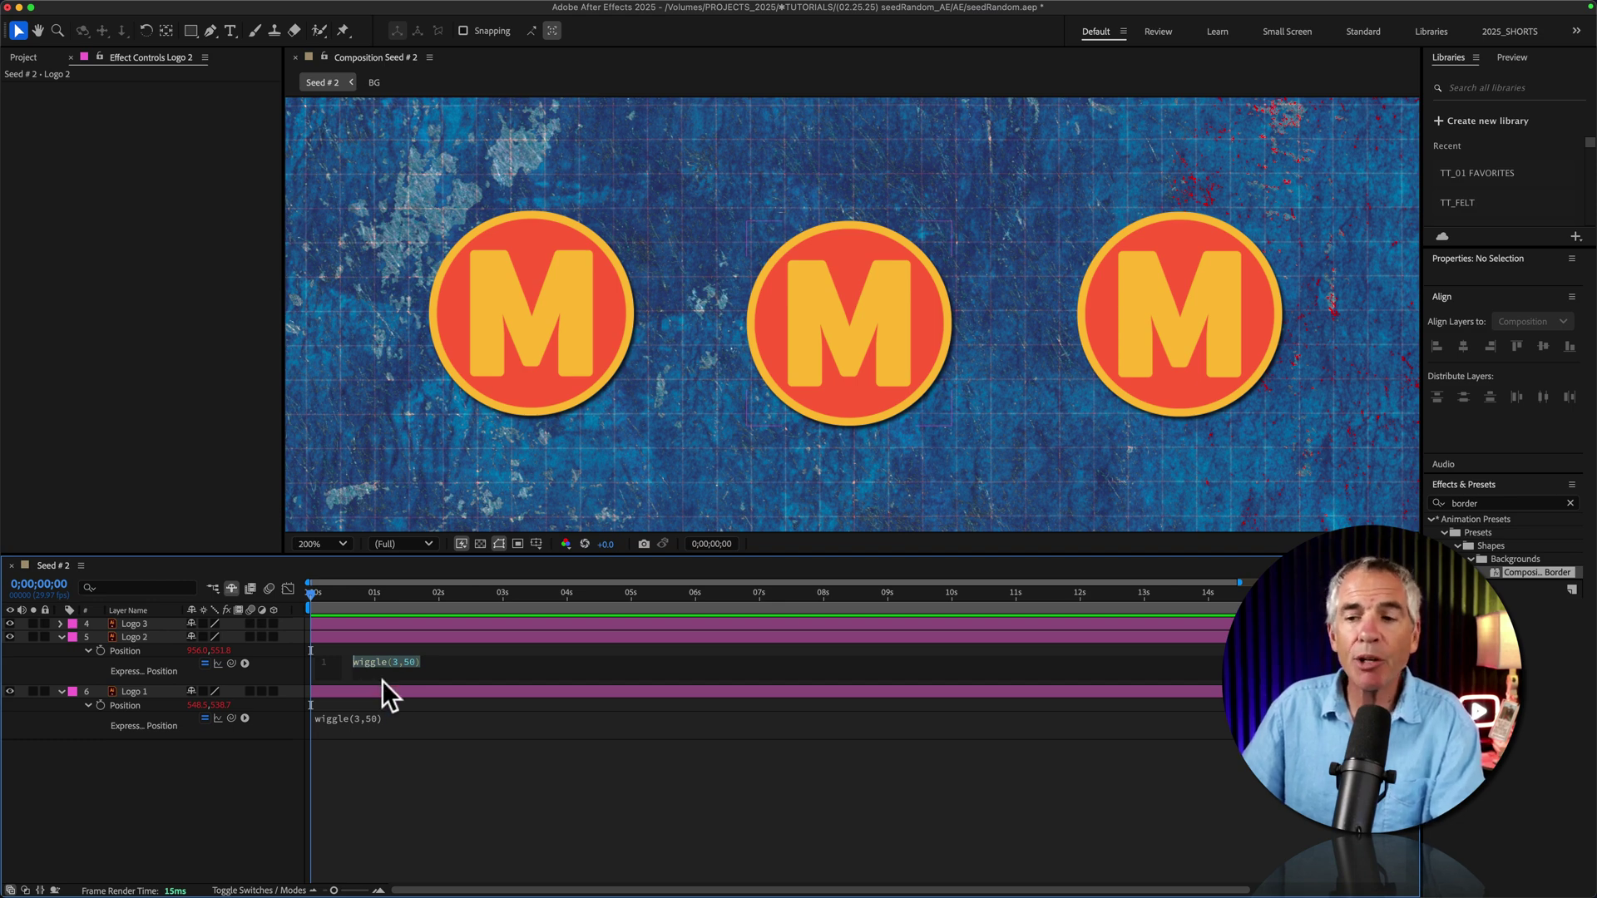
click(391, 782)
- Paste the wiggle(3,50) expression onto Logo 3's Position
click(148, 625)
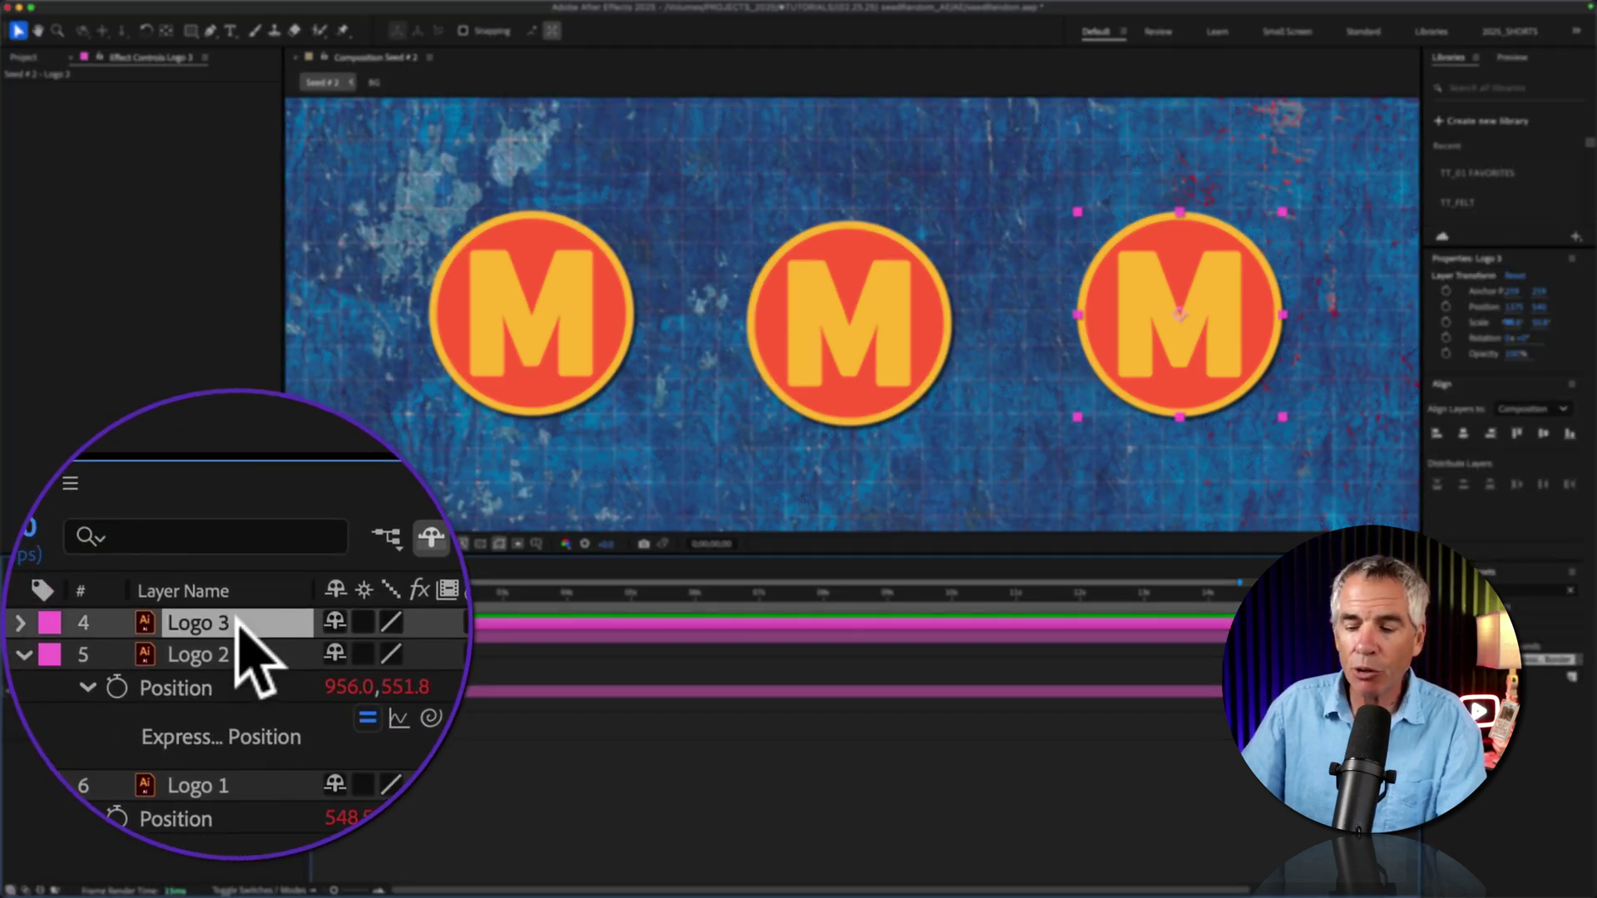
key(p)
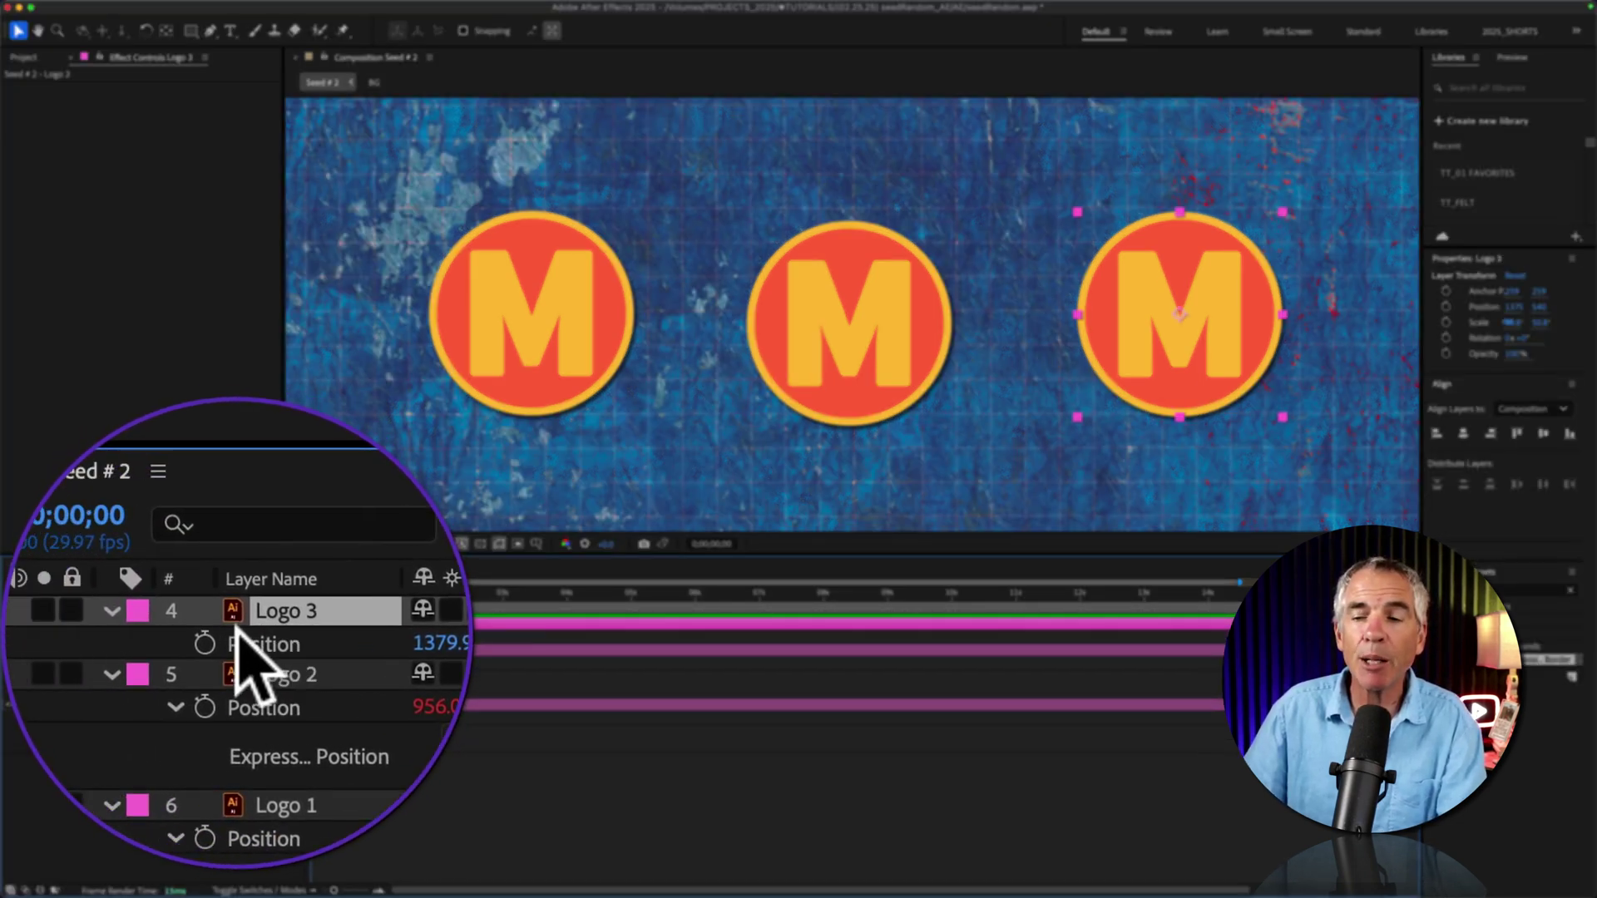
alt+click(102, 638)
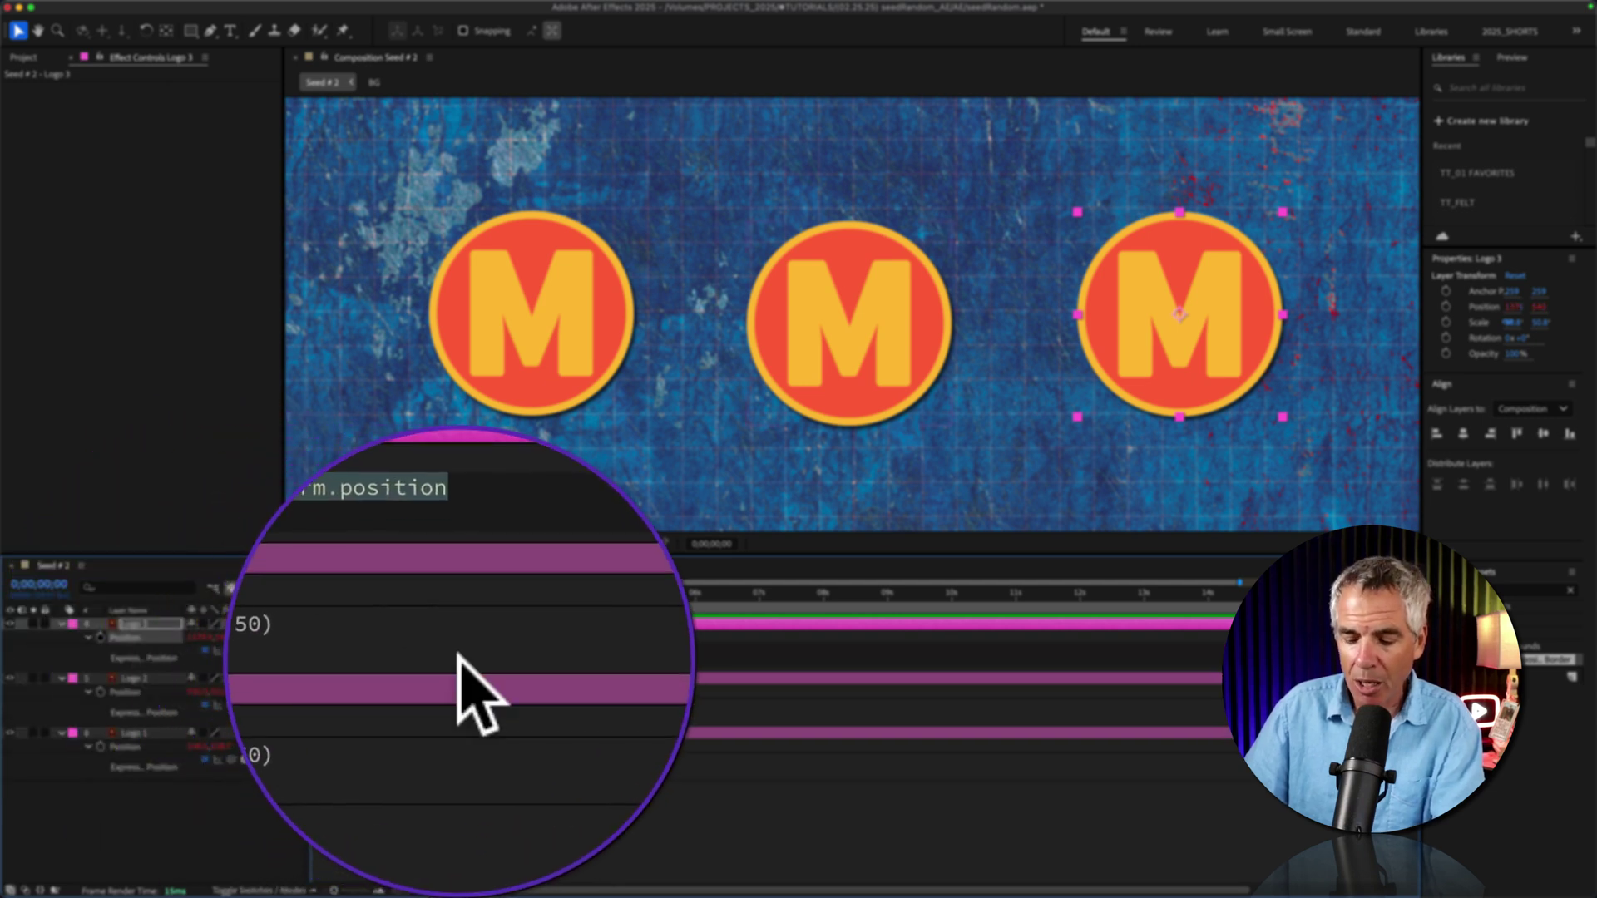
key(super+v)
click(374, 657)
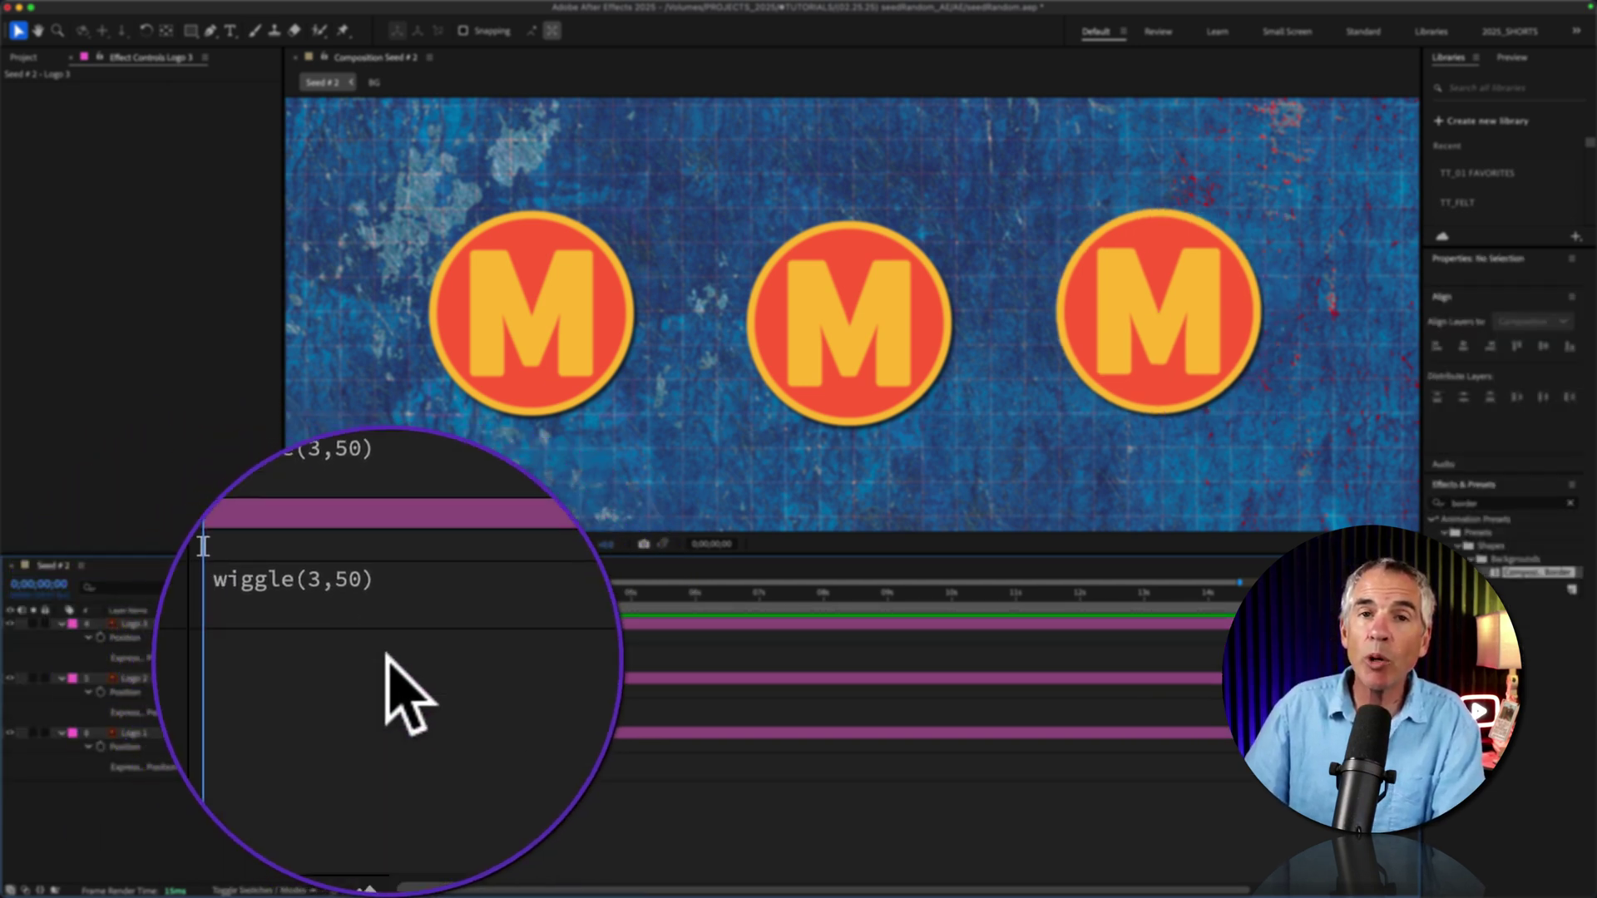
key(space)
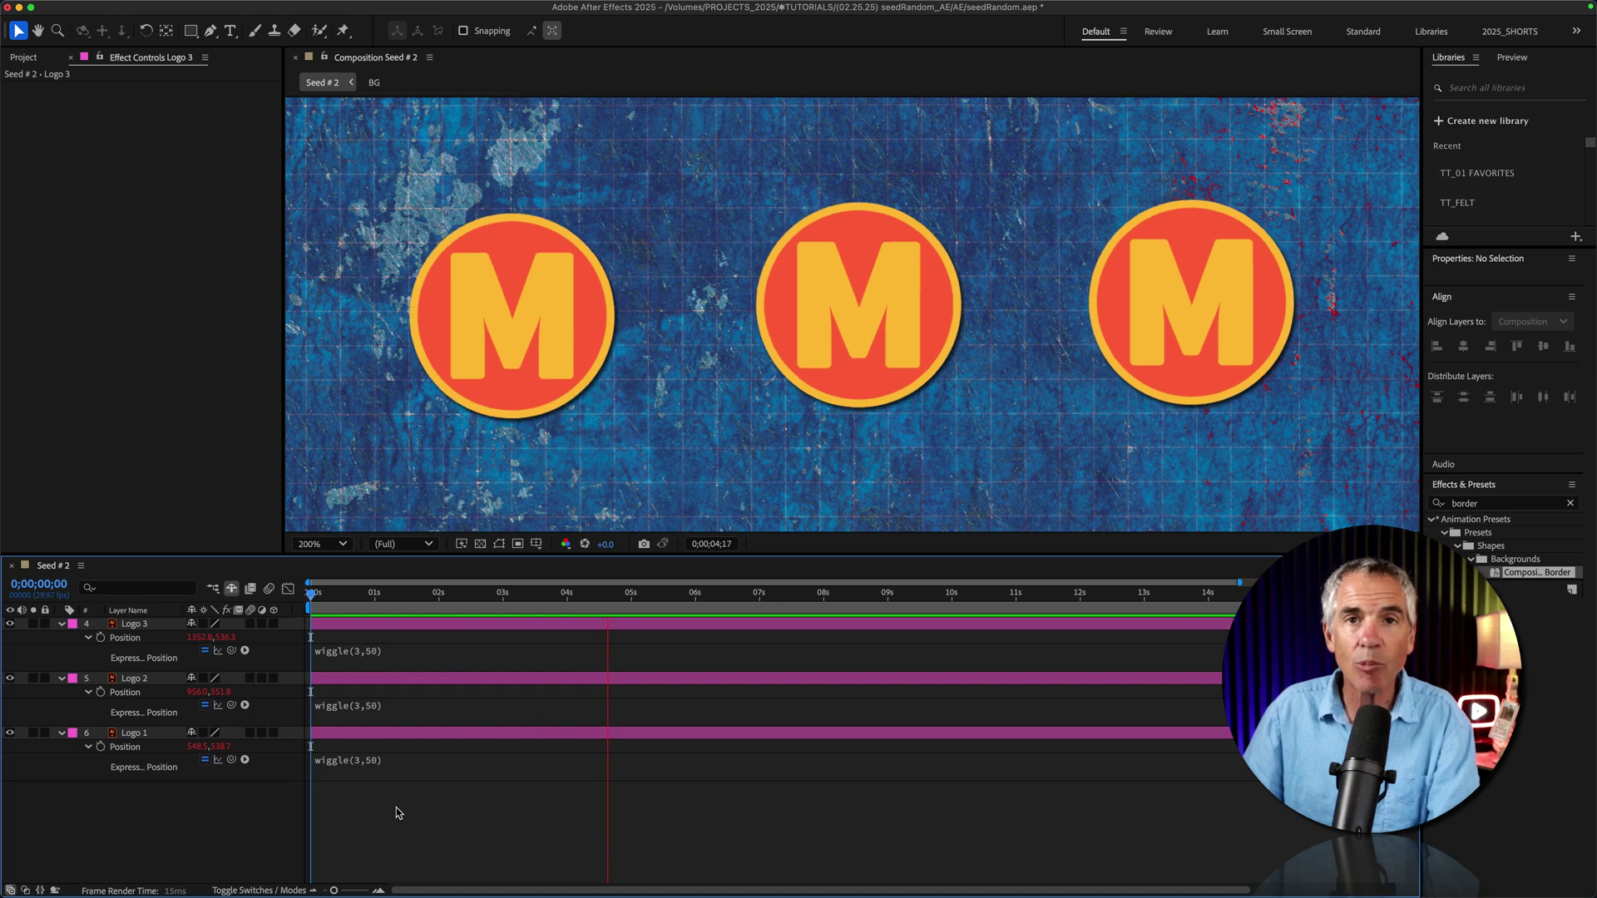
key(space)
click(251, 822)
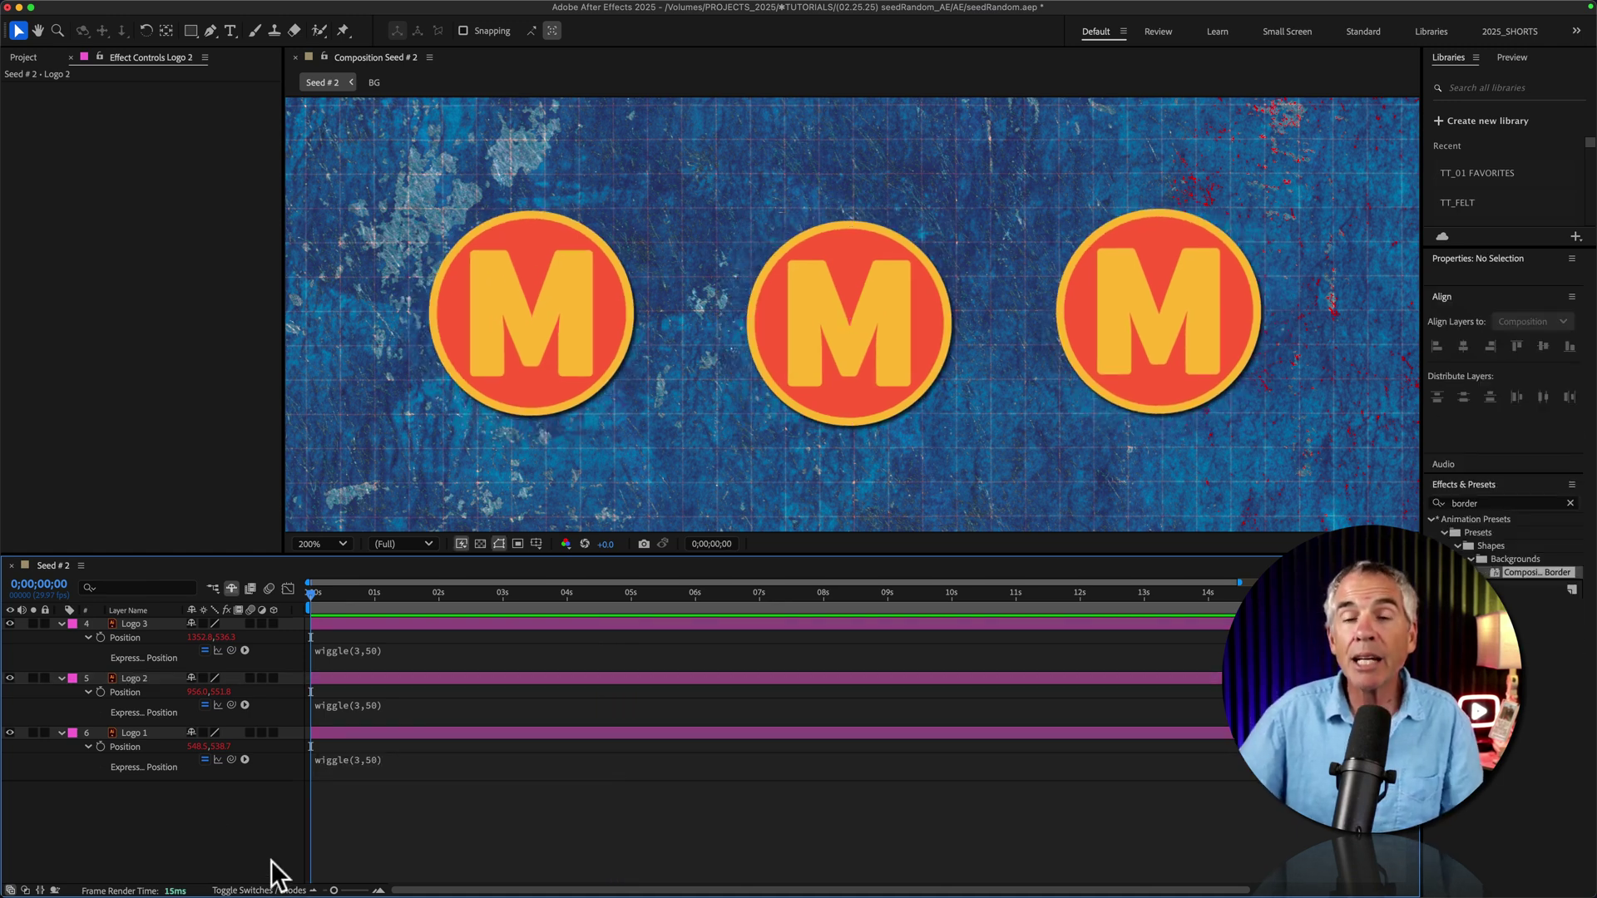
click(143, 733)
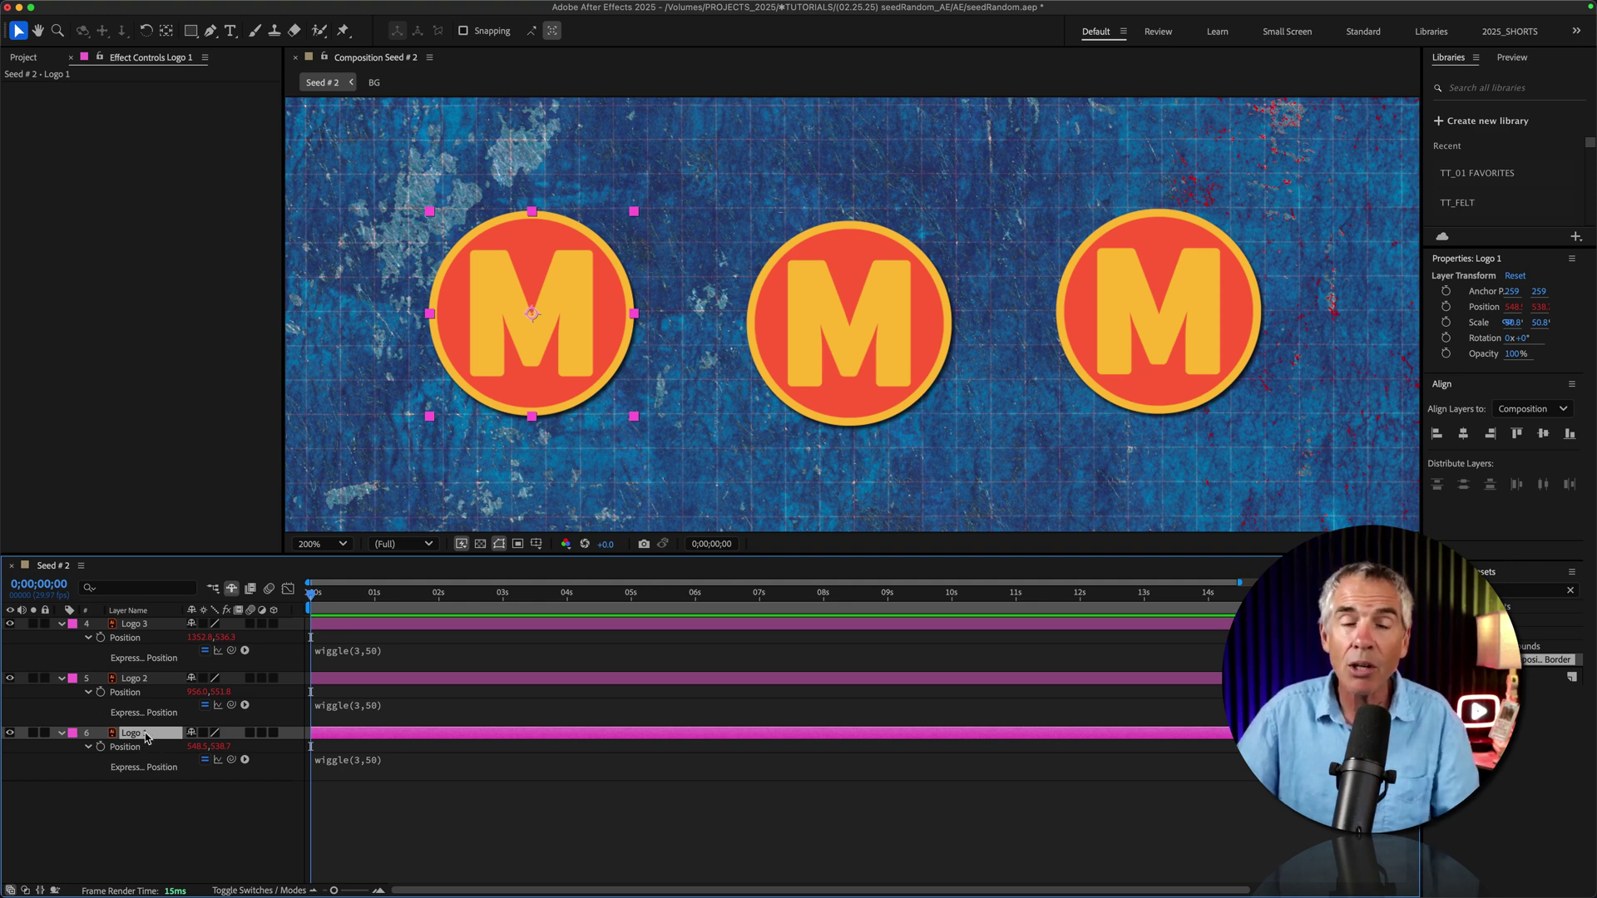
click(147, 676)
click(143, 624)
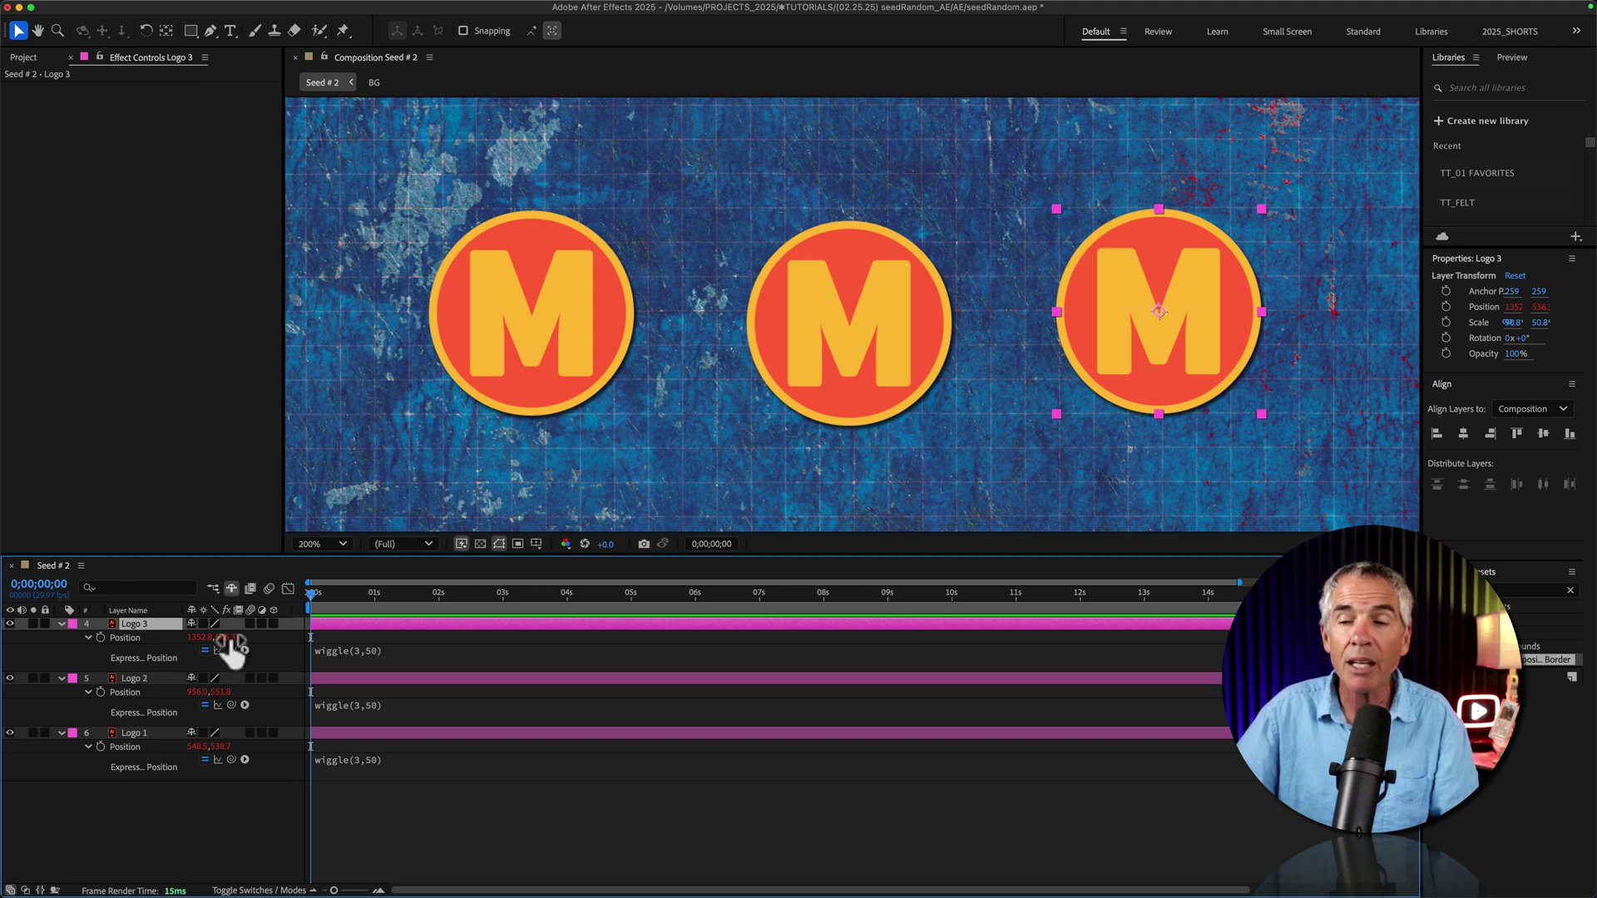
click(363, 765)
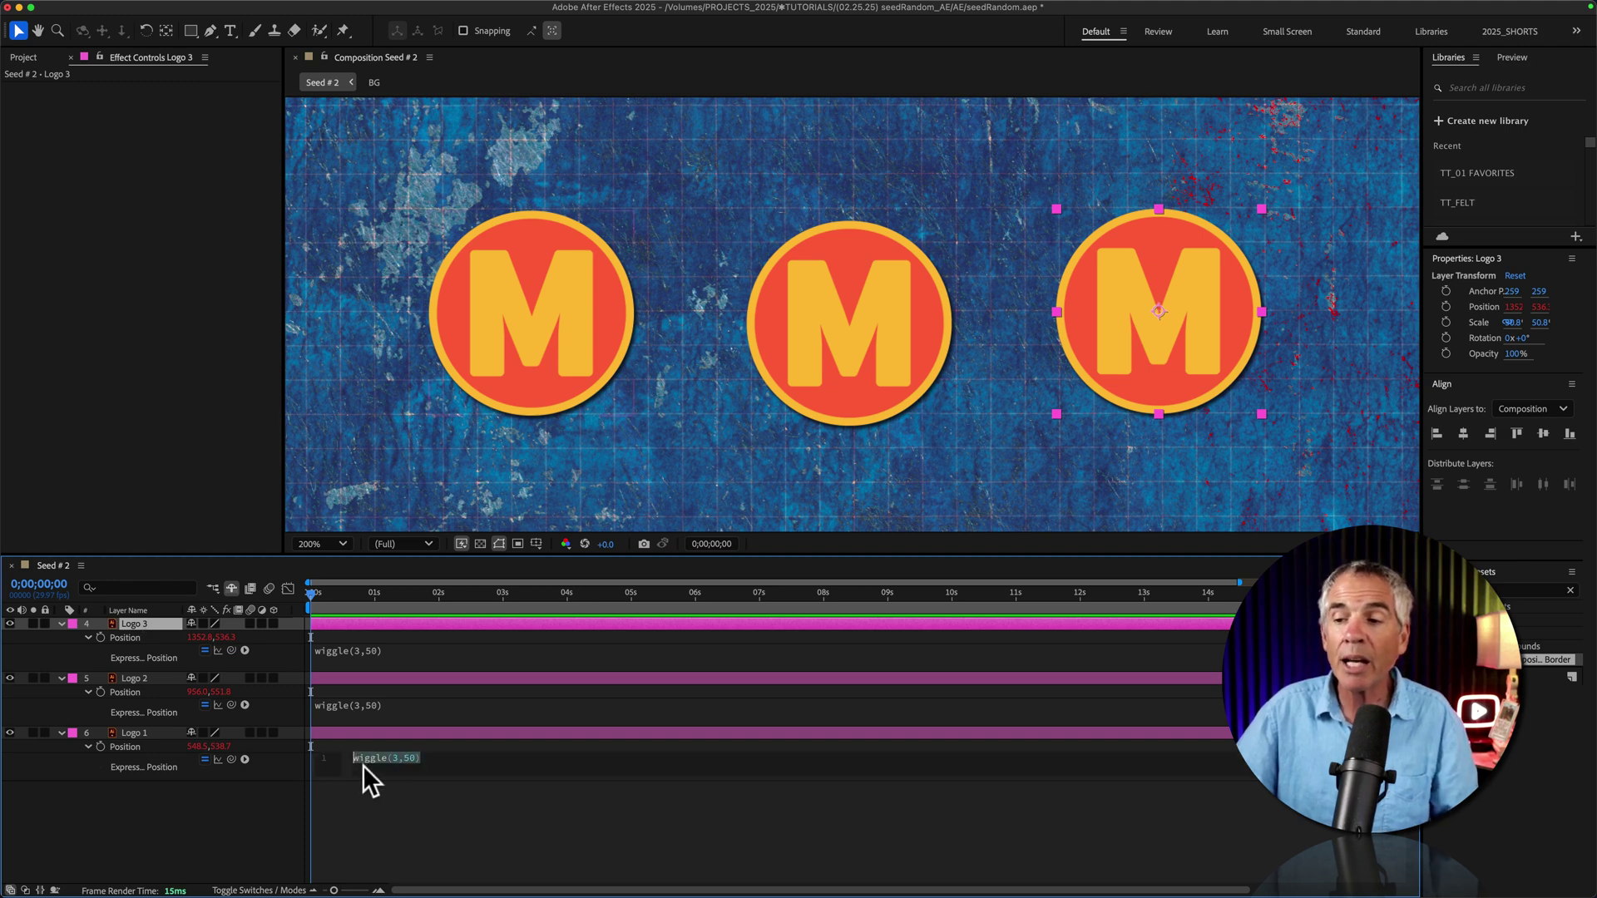
click(413, 797)
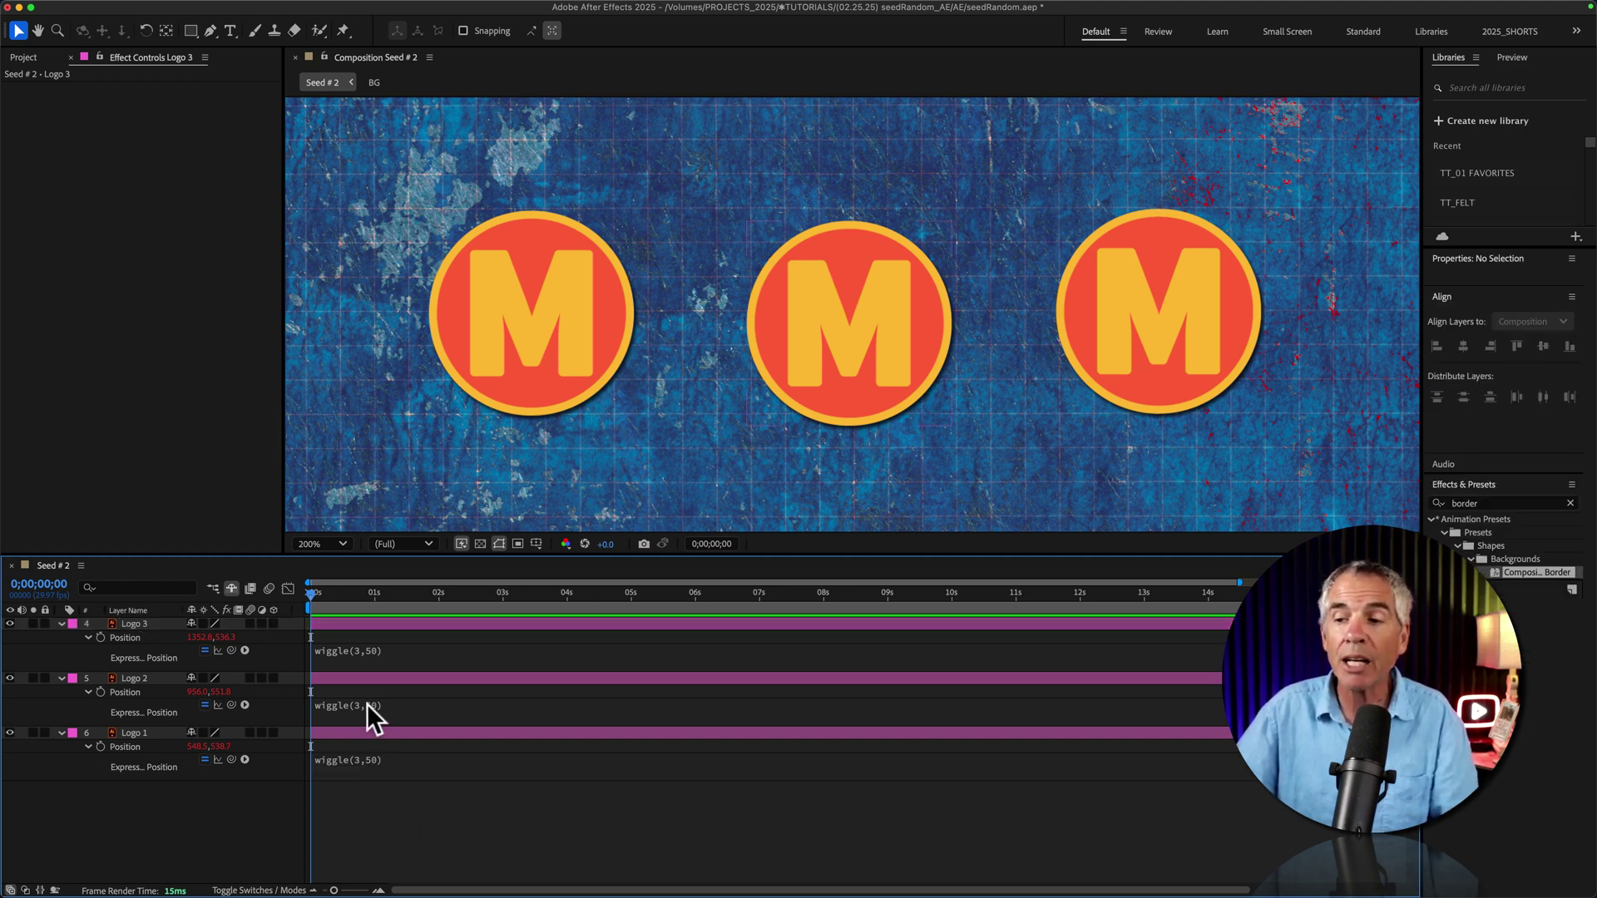
click(379, 652)
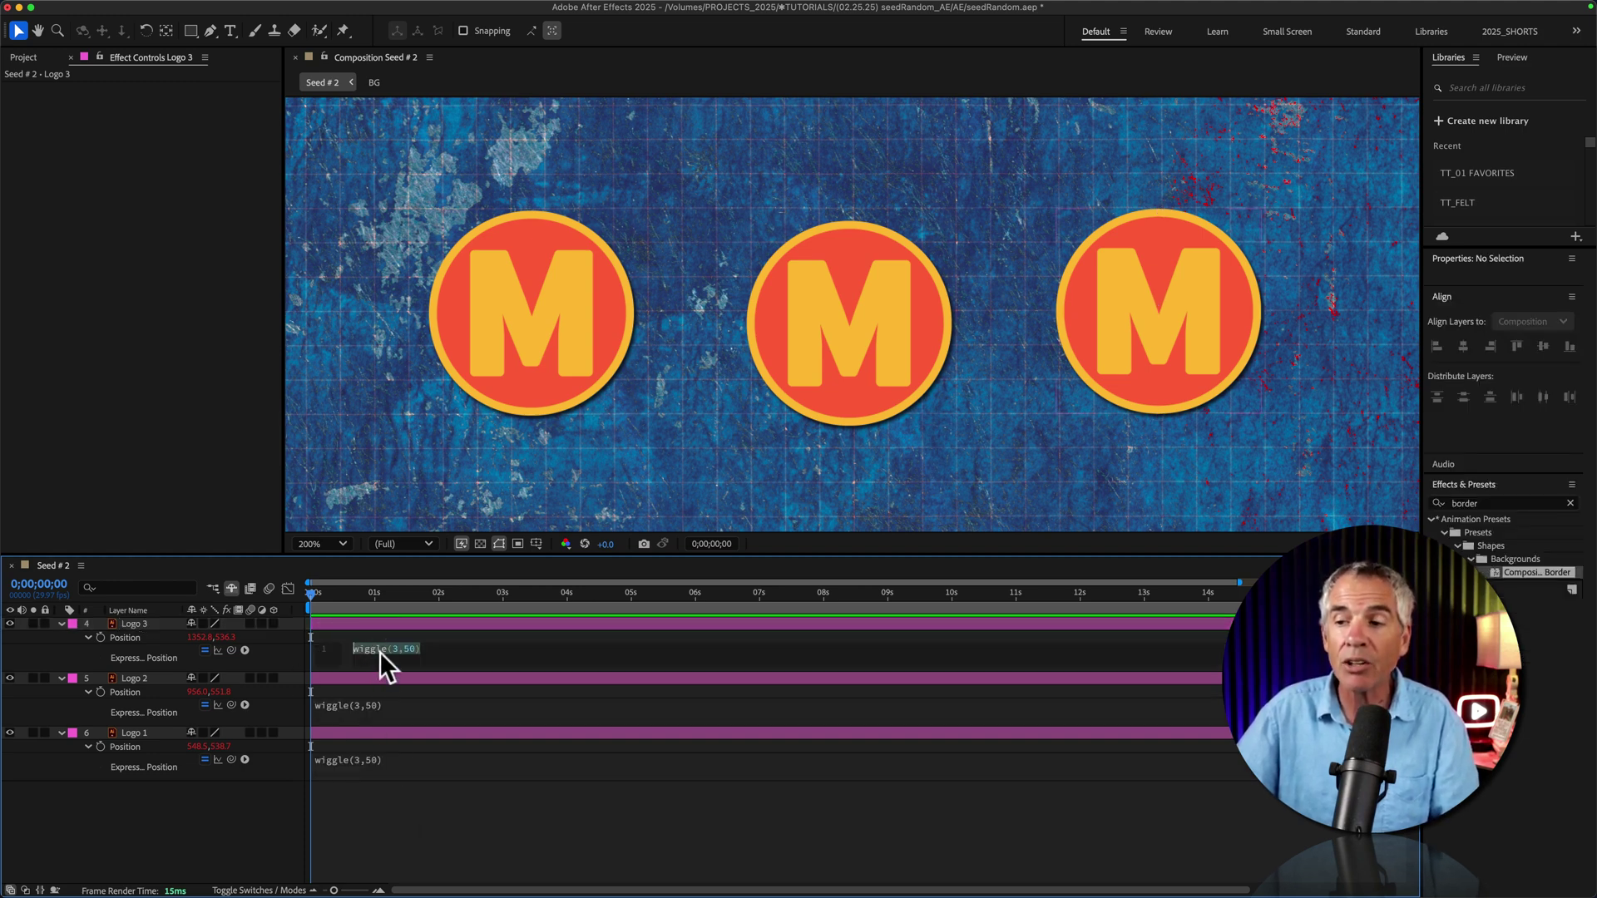
click(397, 803)
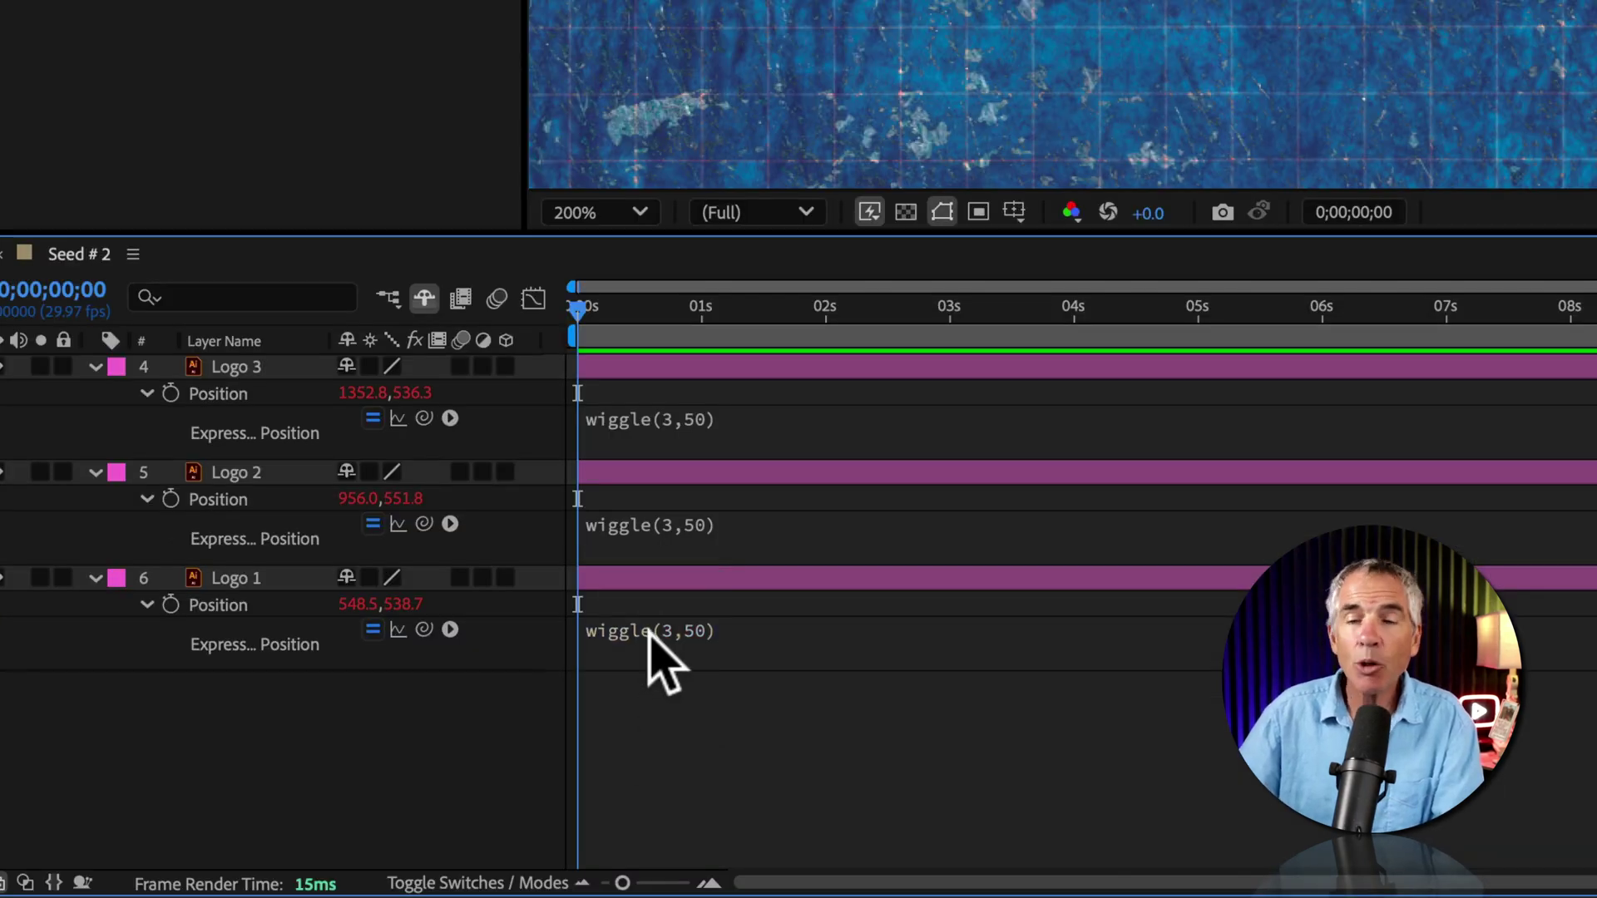
- Insert a new first line seedRandom(1,true) above wiggle(3,50) in Logo 1's expression
click(354, 761)
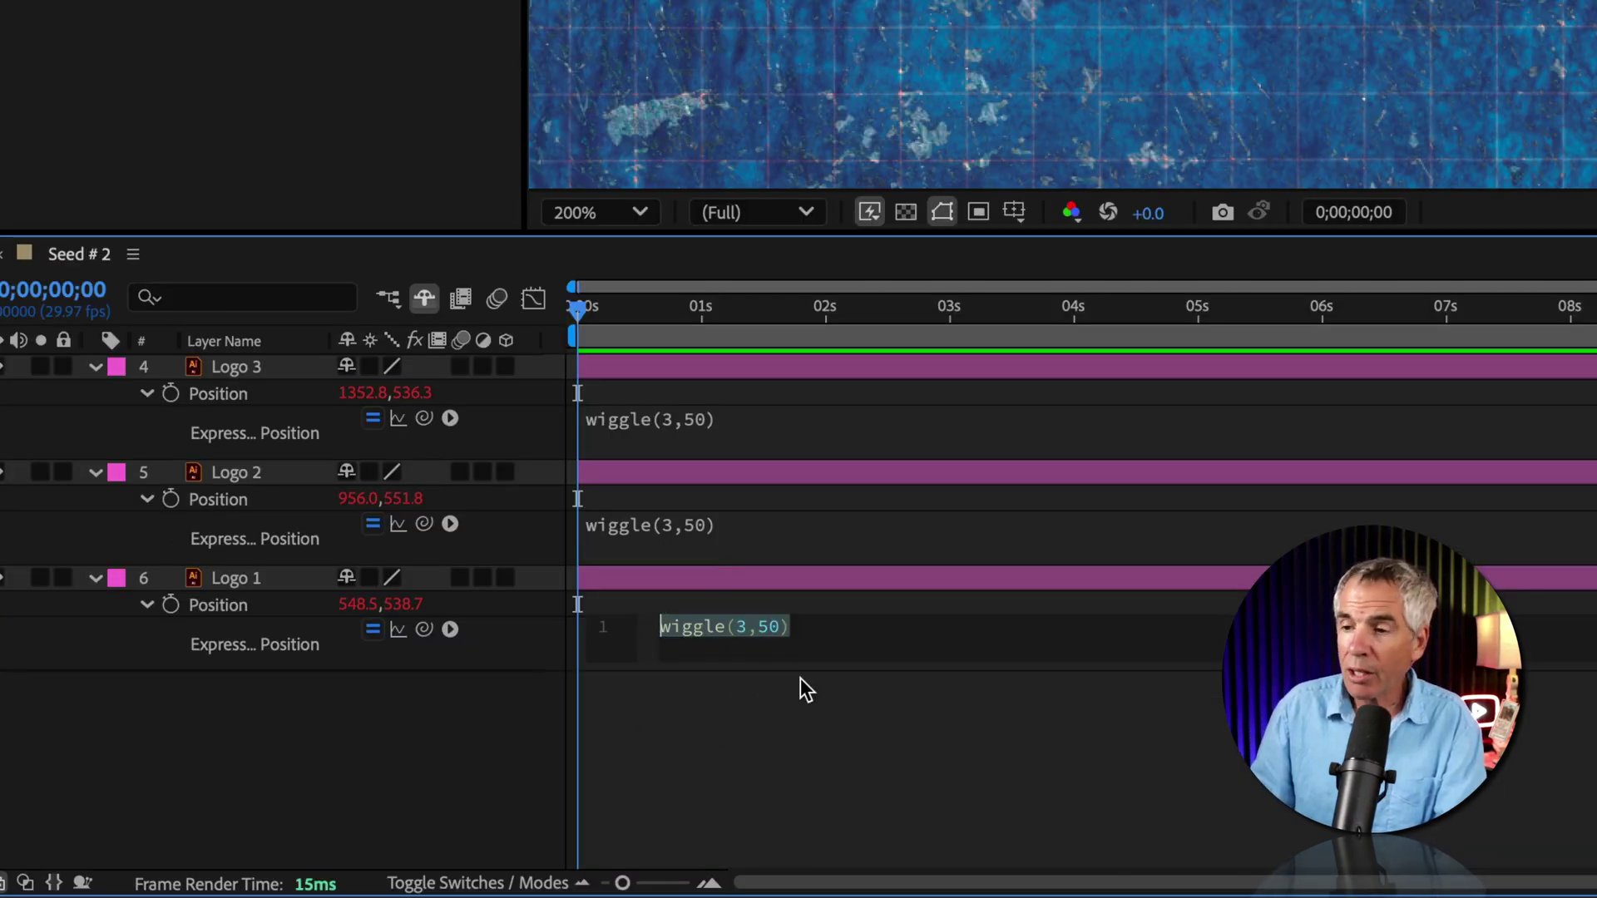
key(Left)
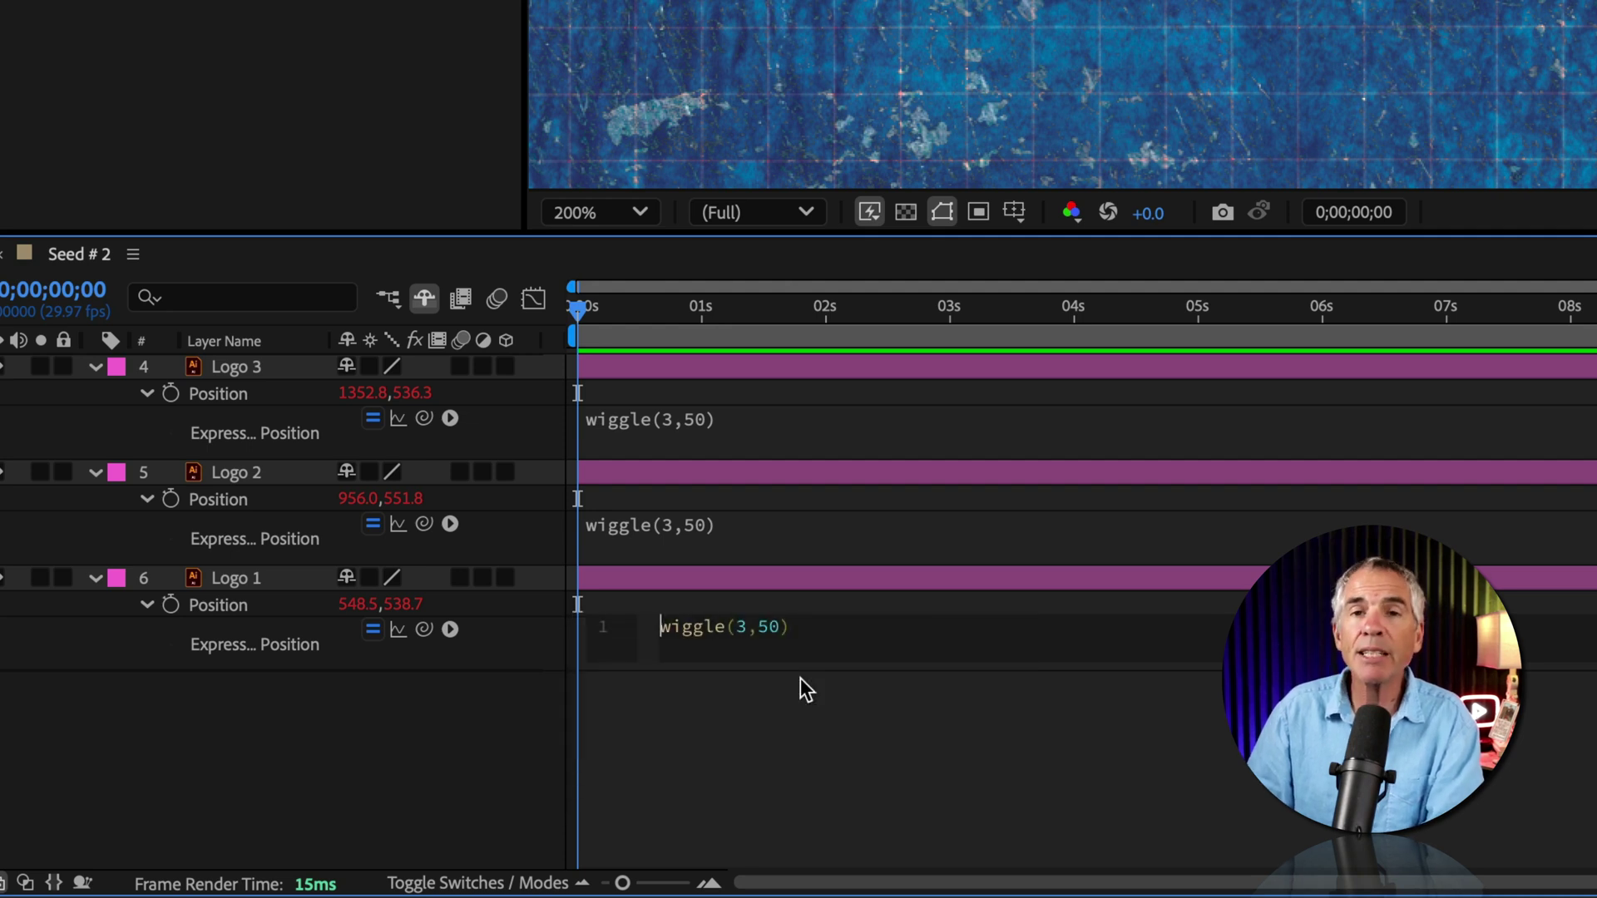
key(Return)
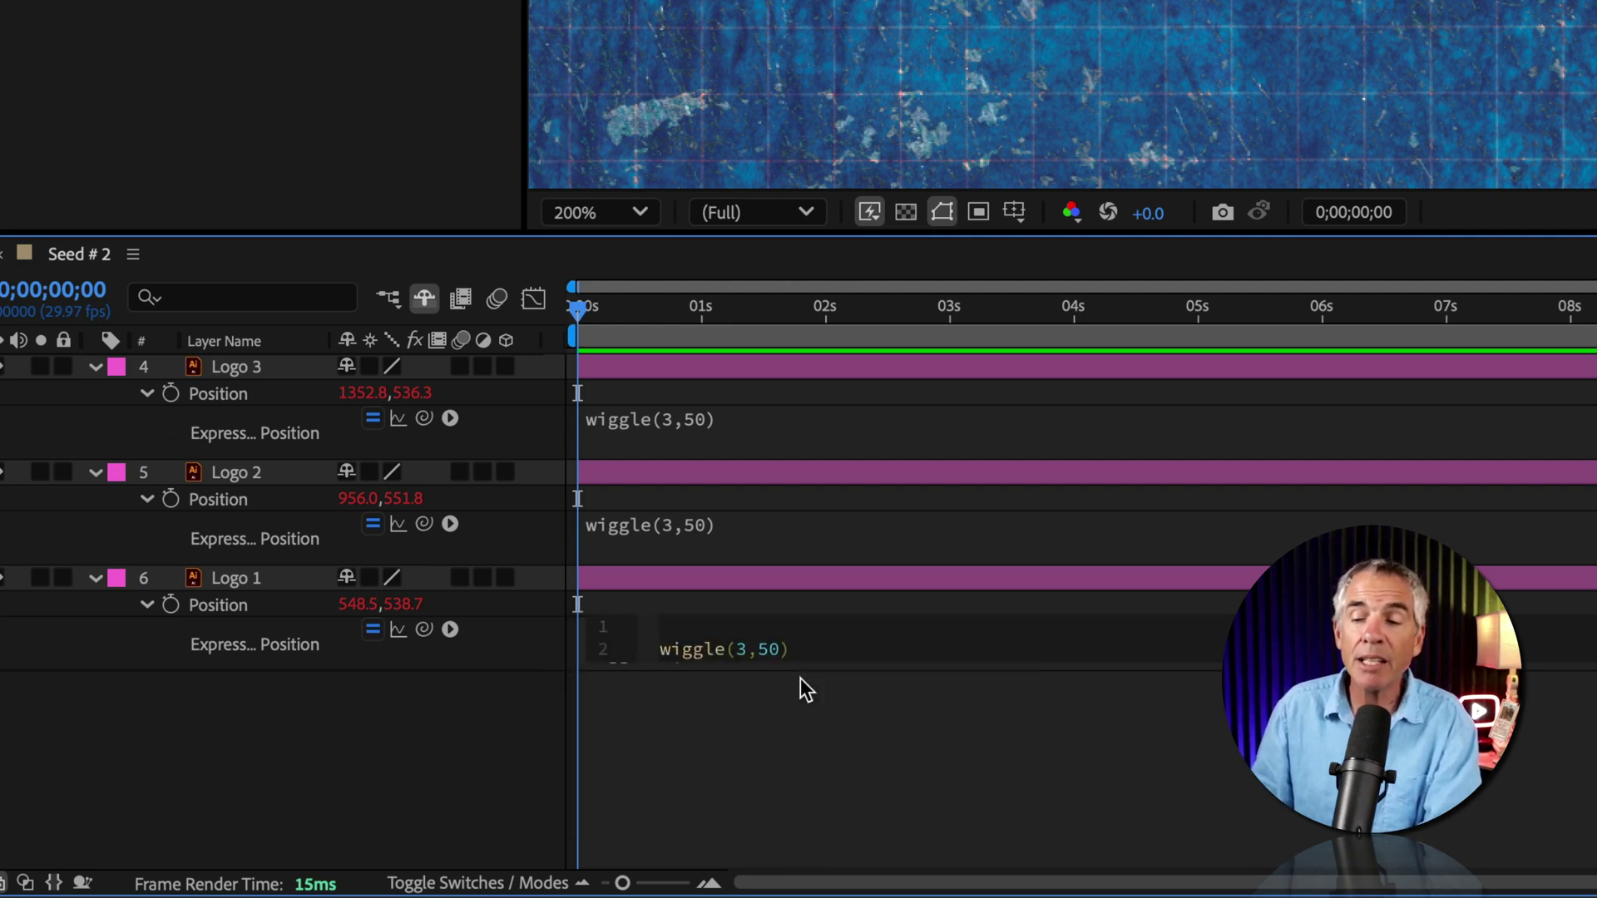
key(Up)
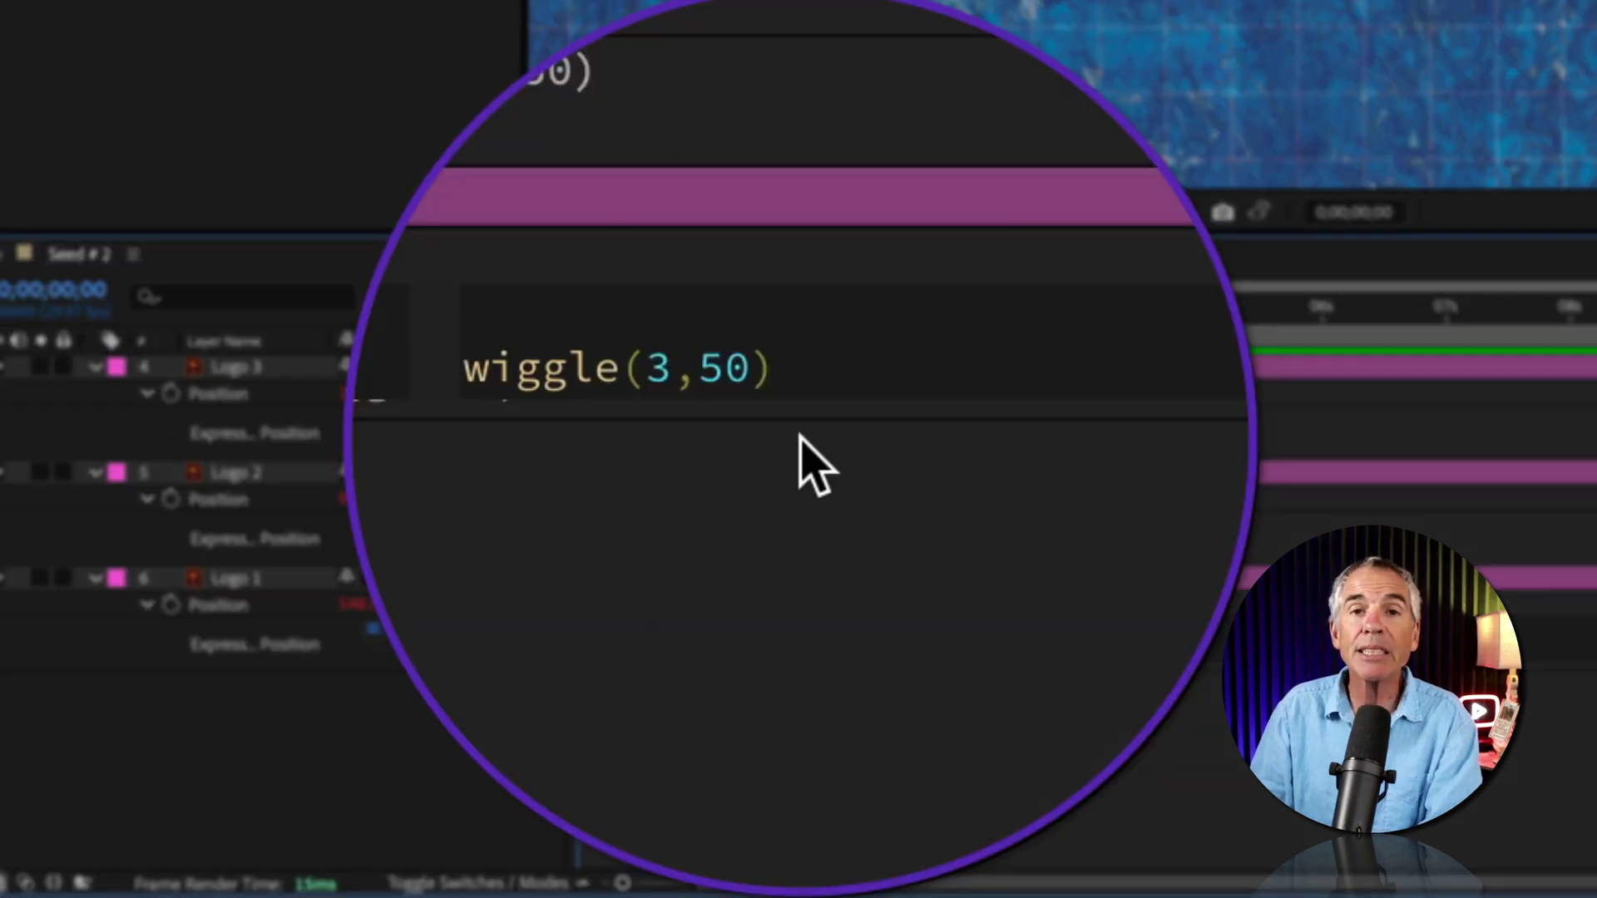
text(s)
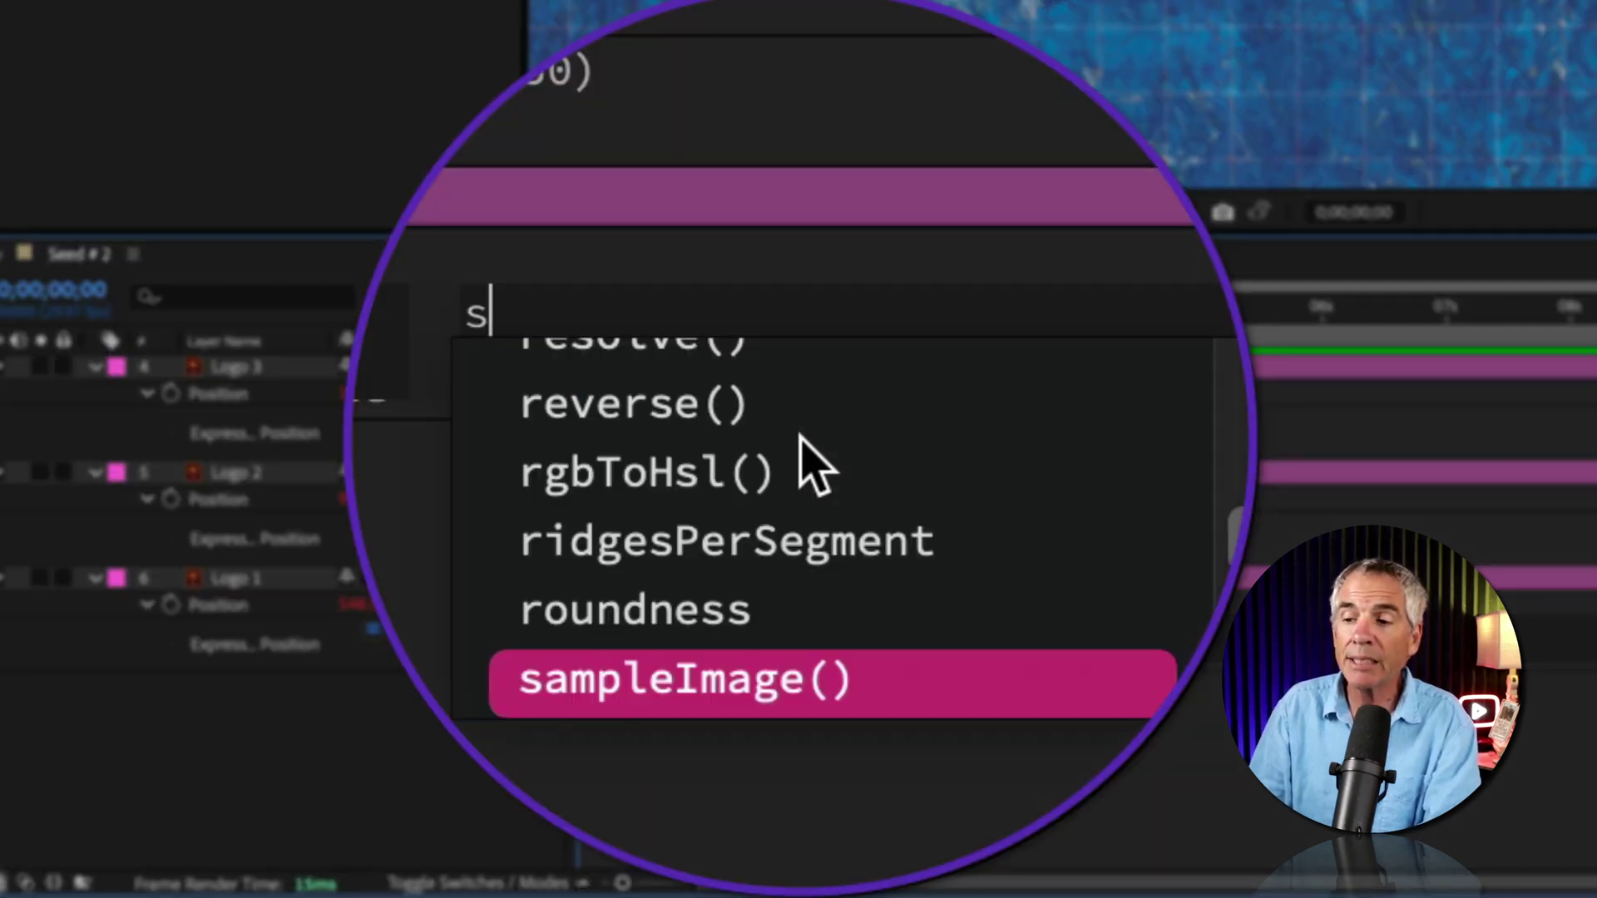
text(eedRandom)
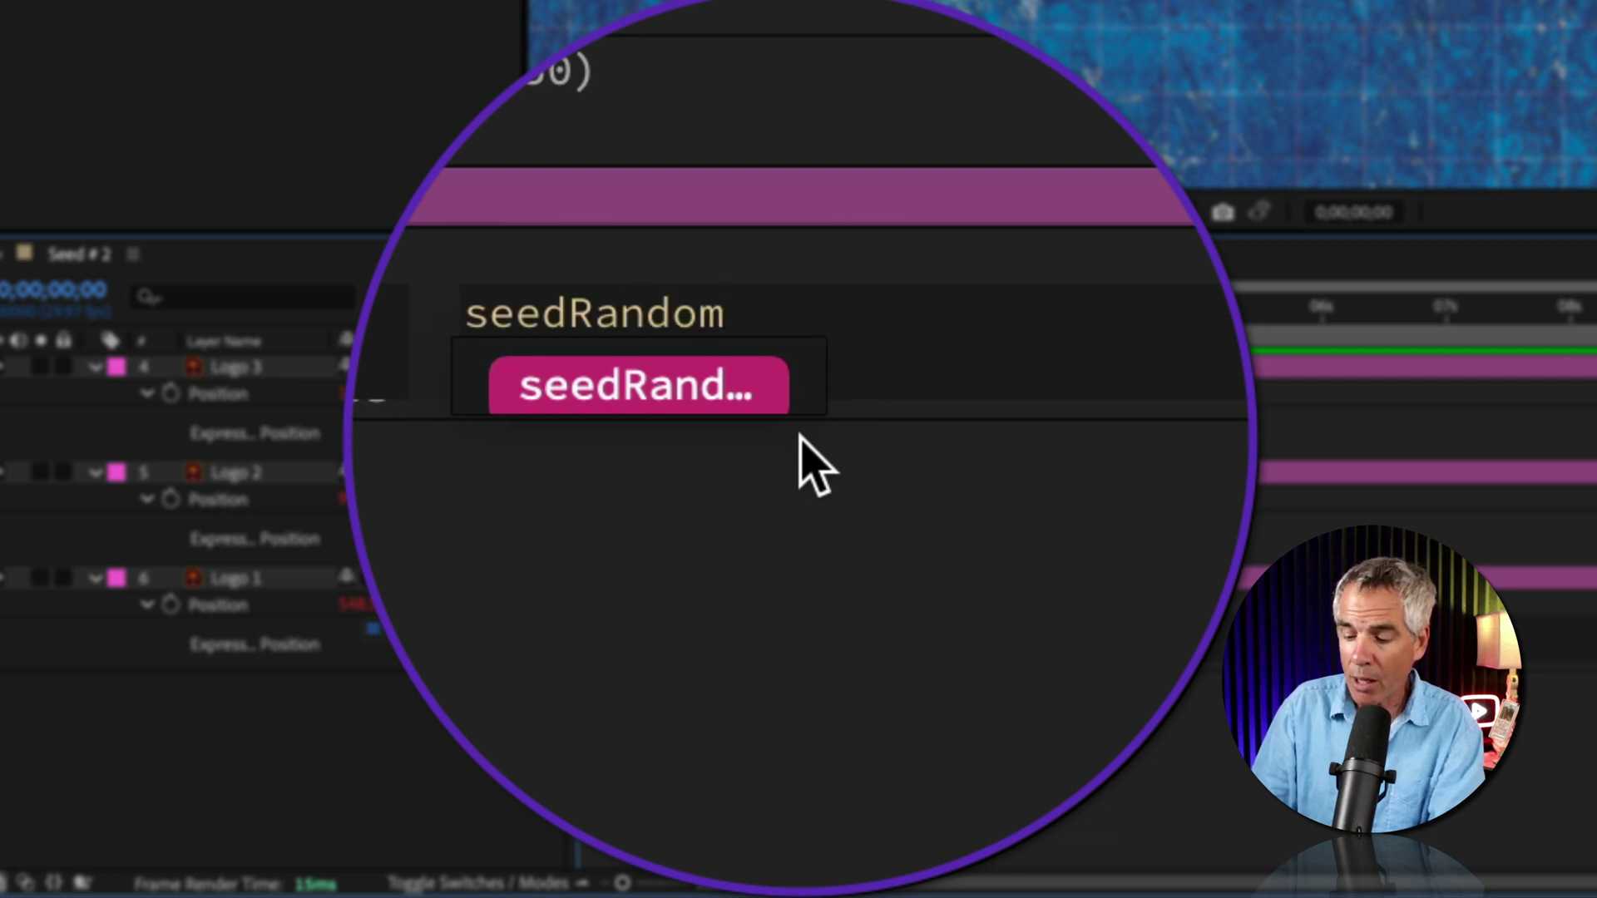
text(()
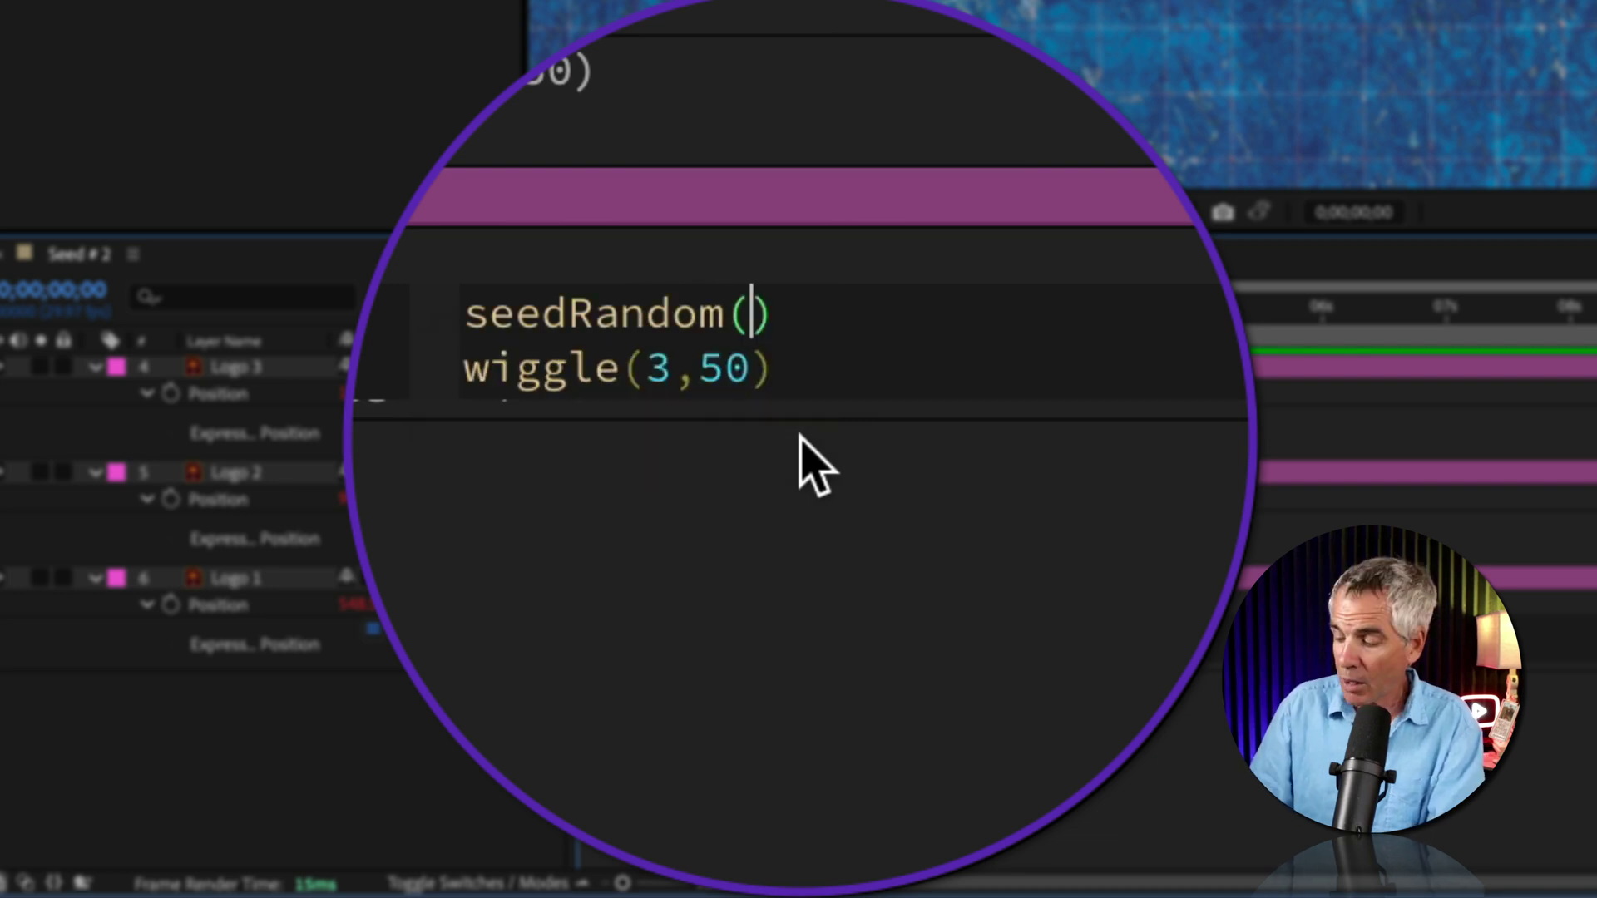
text(1)
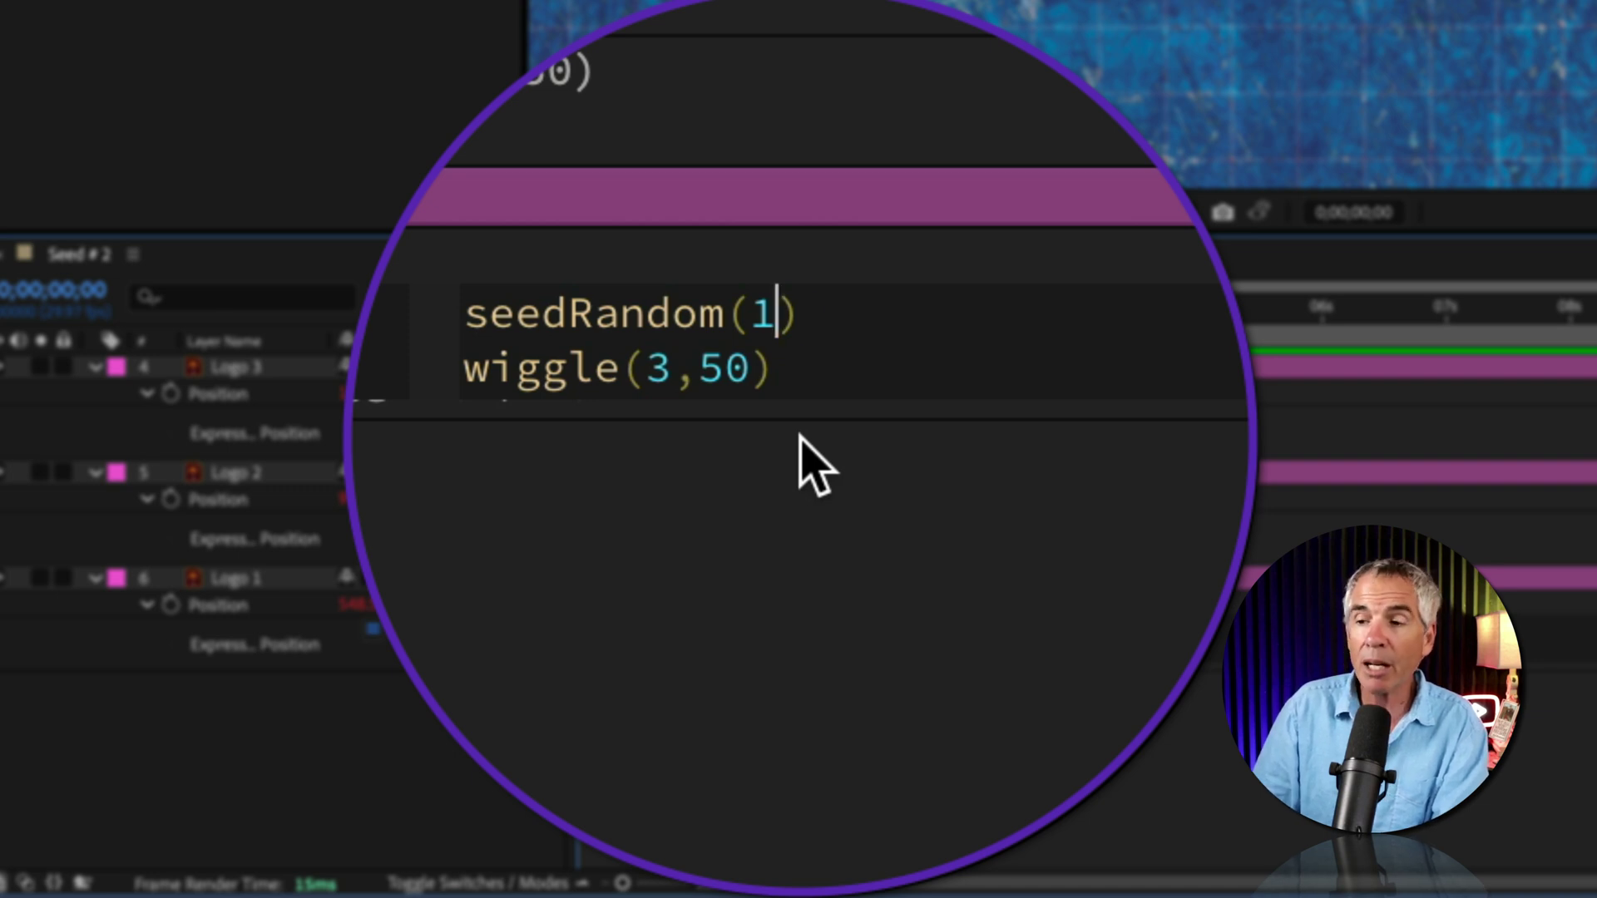
text(,true)
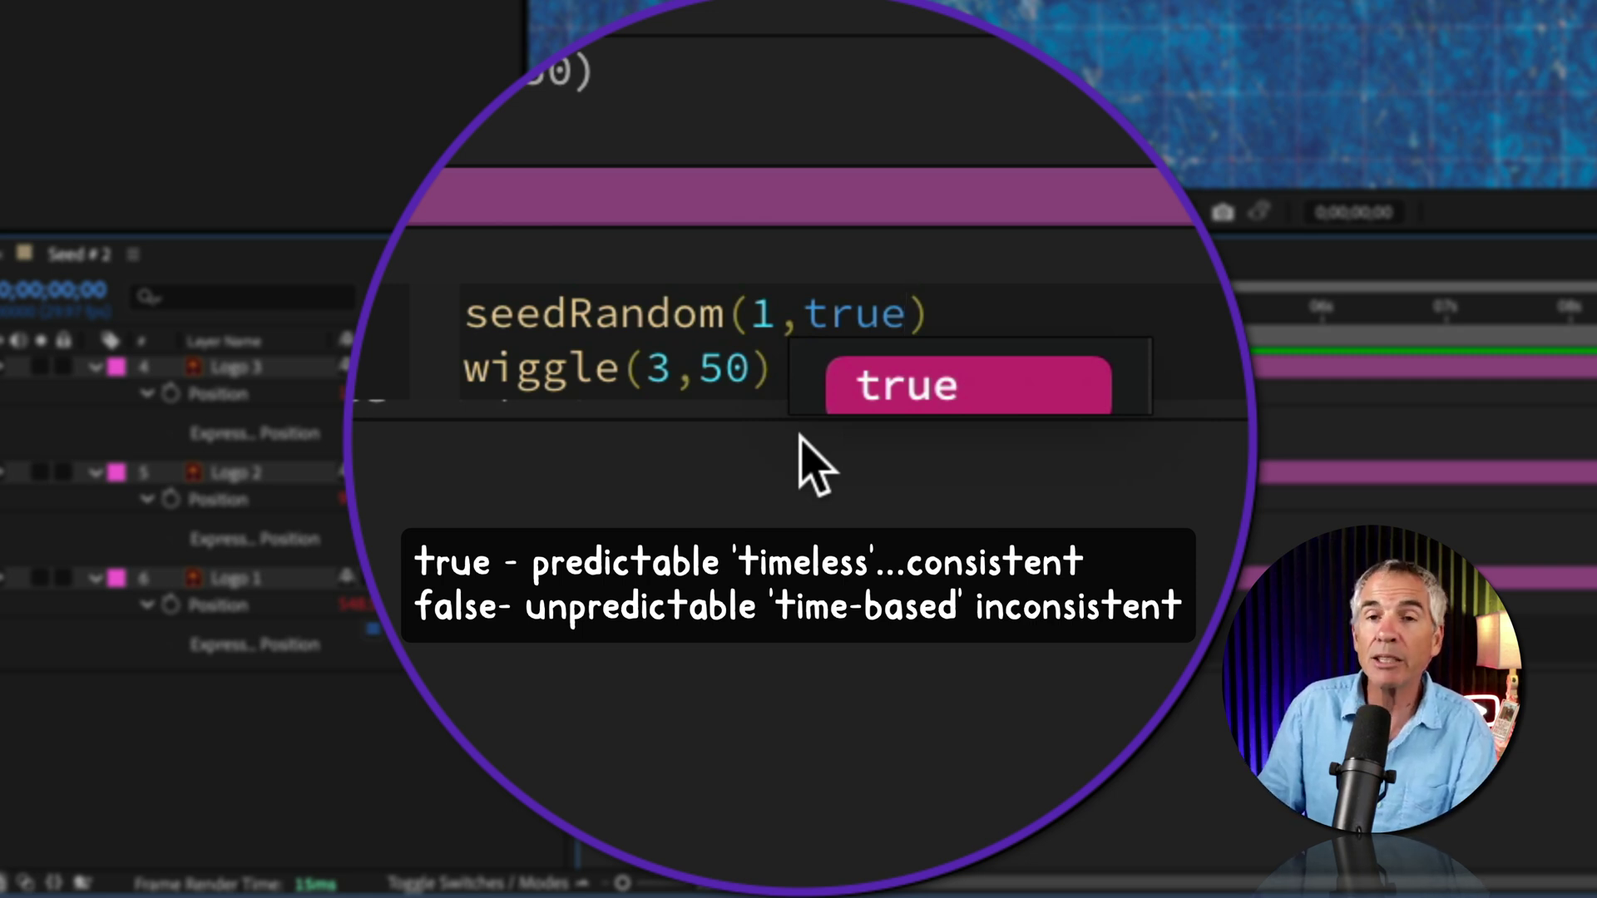
key(Right)
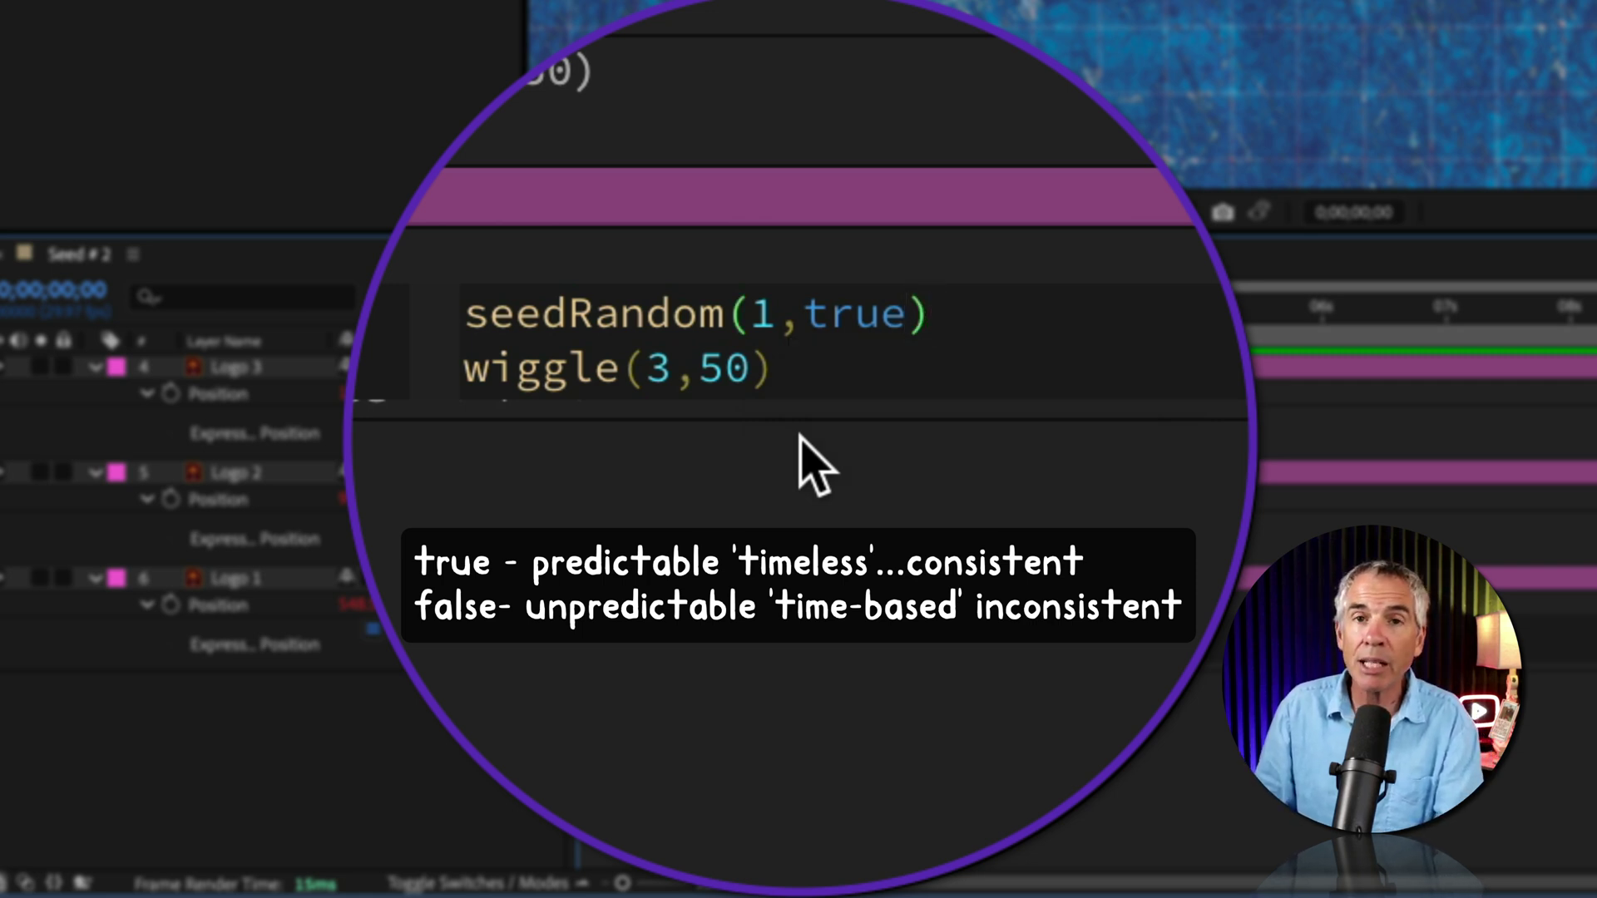
- End the seedRandom line with a semicolon, select both lines and commit Logo 1's expression
text(;)
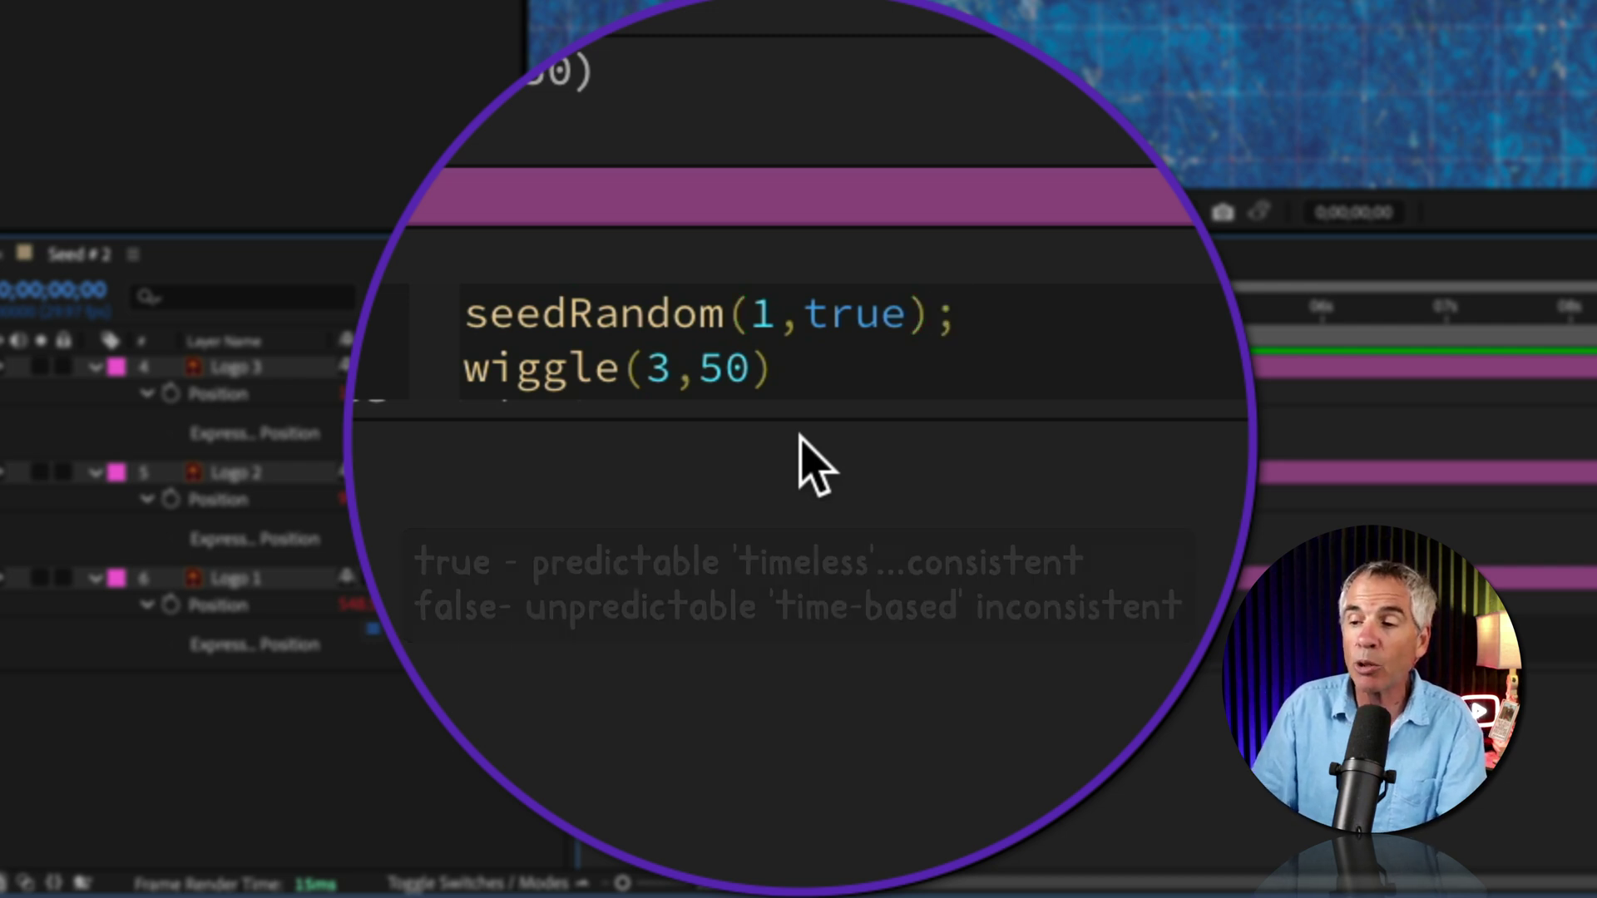
drag(799, 453, 464, 313)
key(super+c)
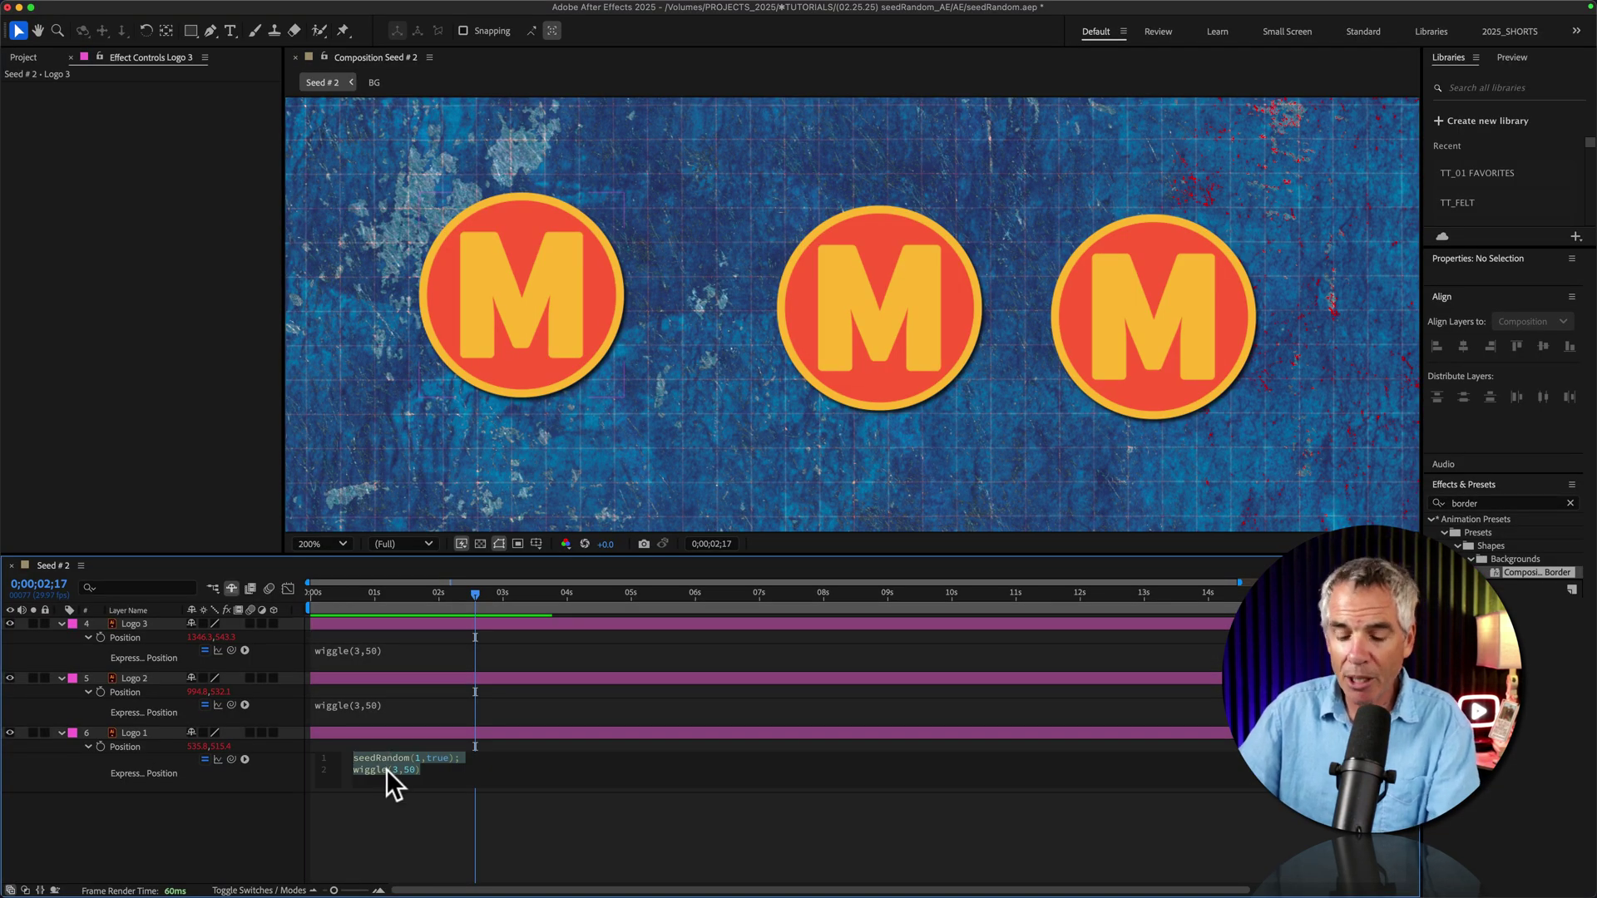
click(393, 796)
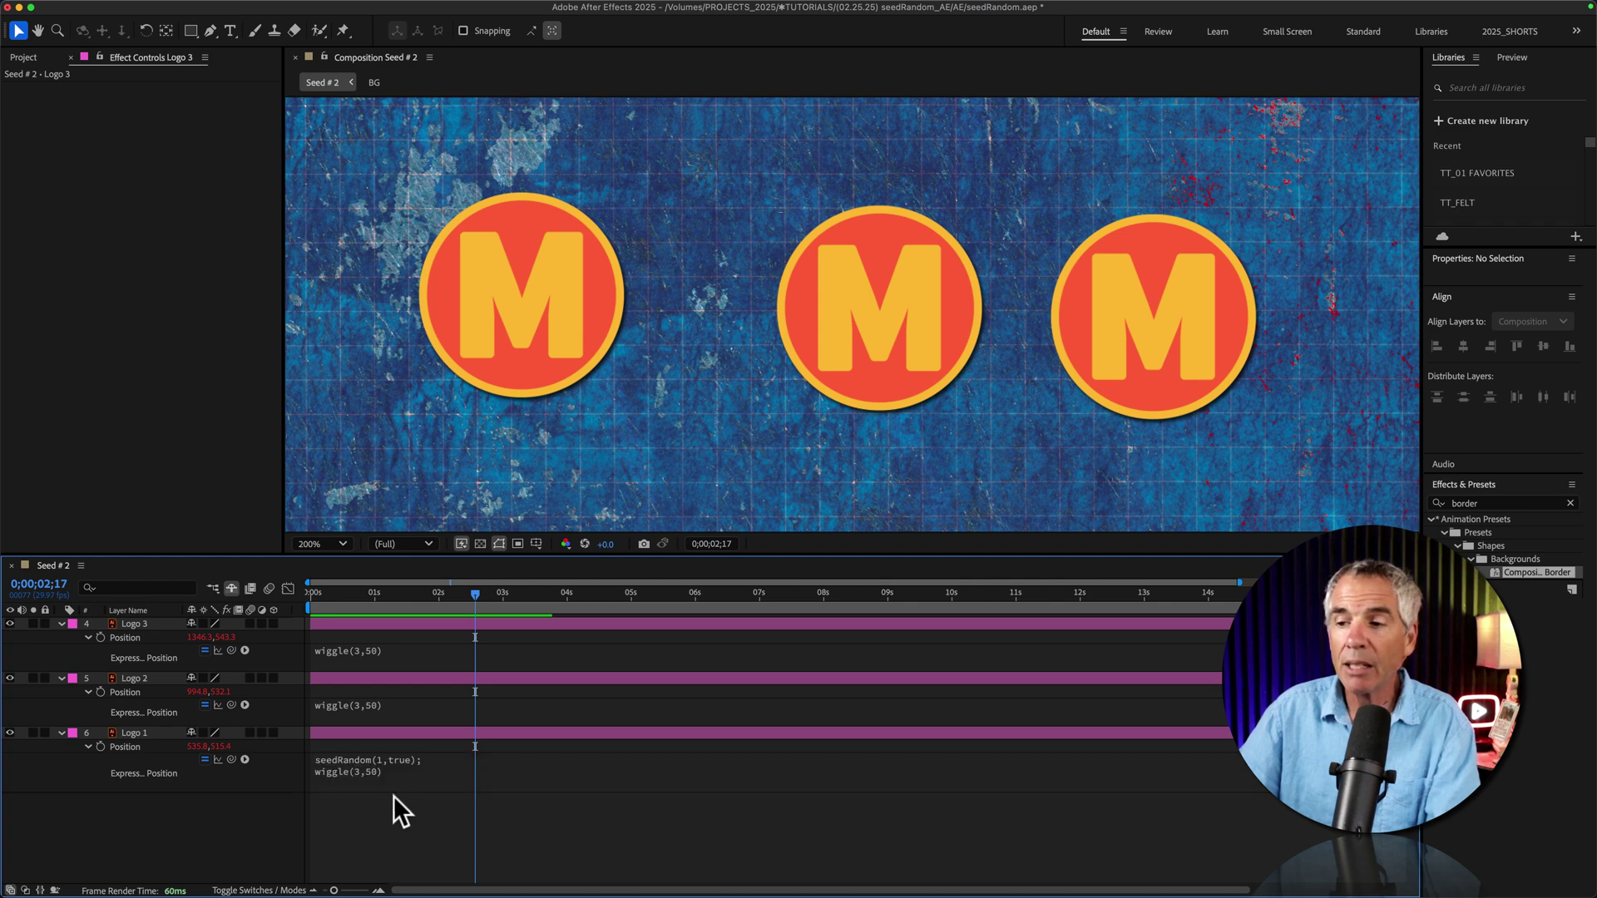
- Paste the seeded expression into Logo 2 and Logo 3, then preview the wiggling logos
key(super+v)
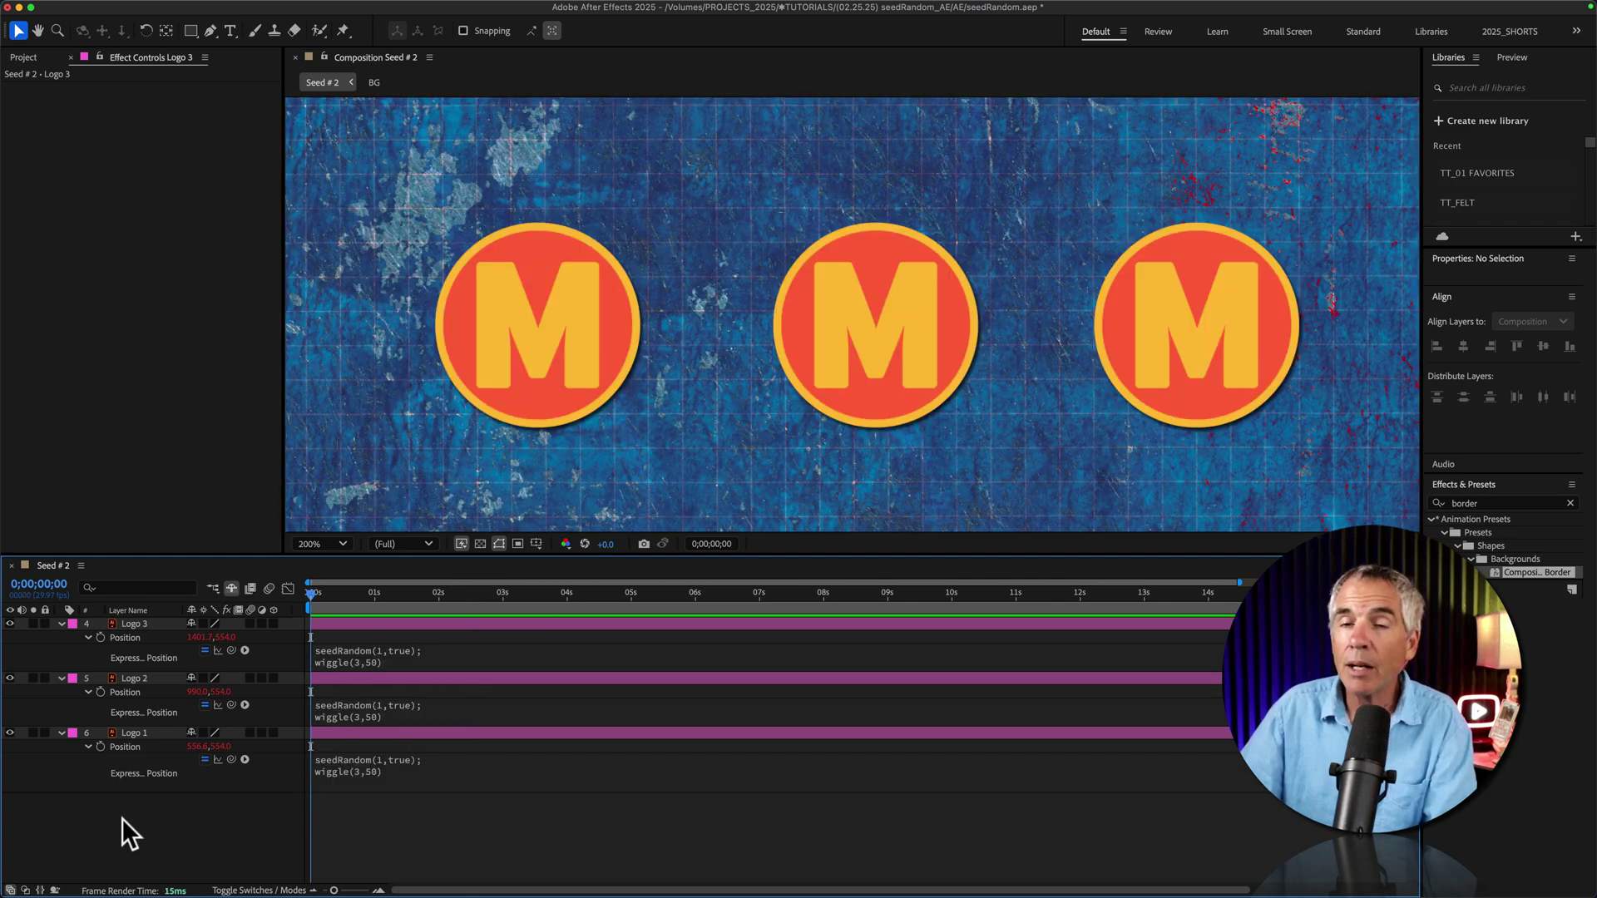
key(Home)
key(space)
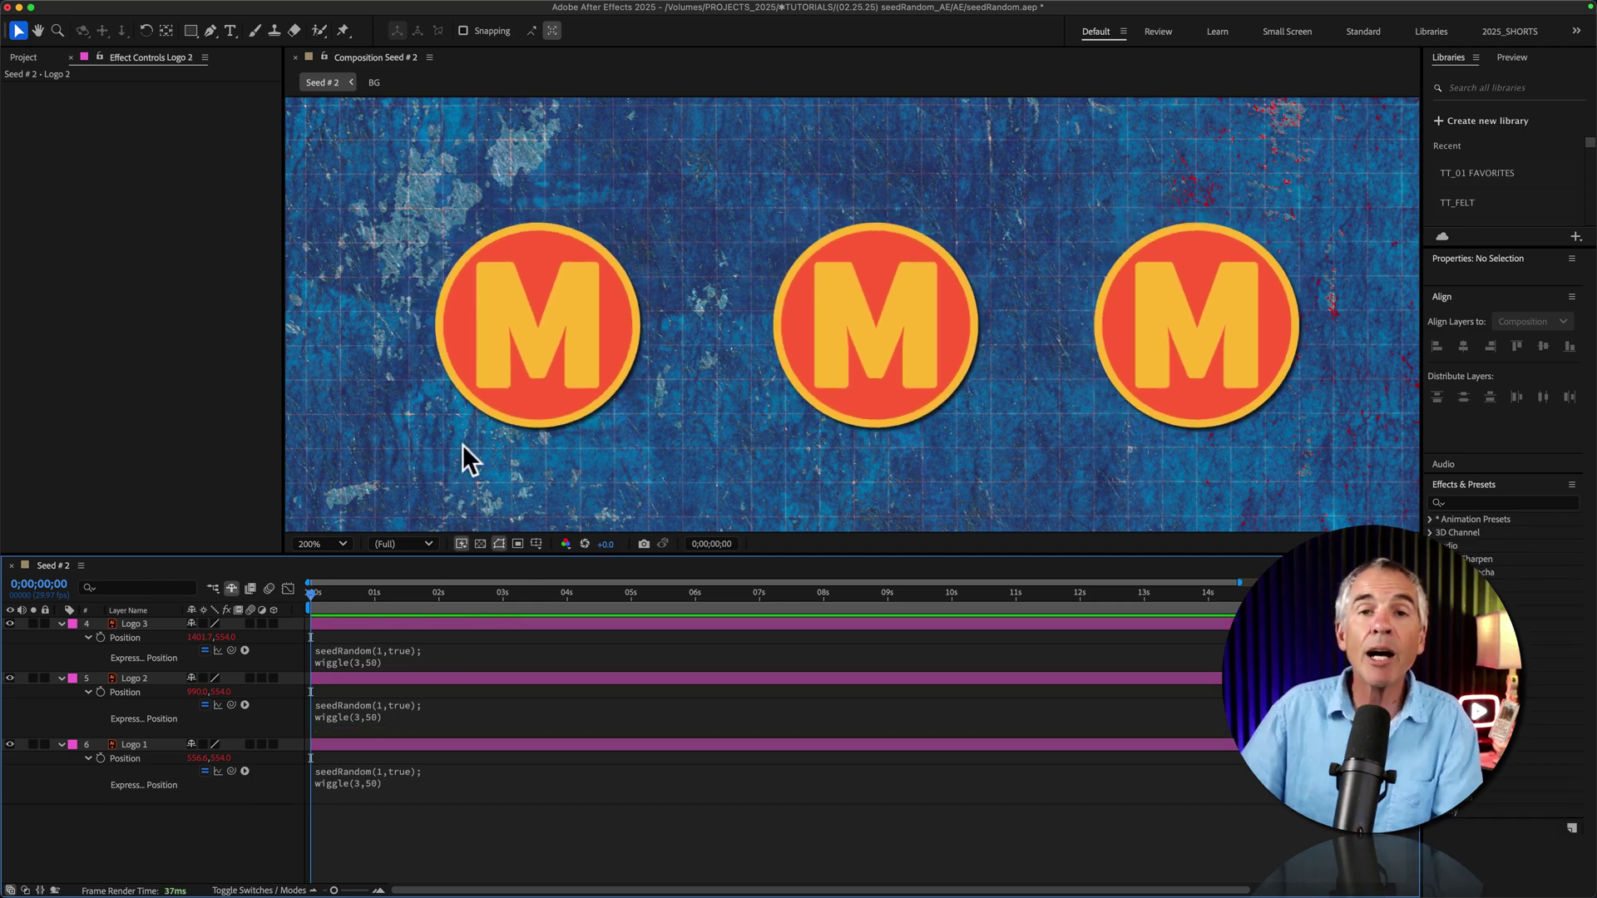
click(471, 376)
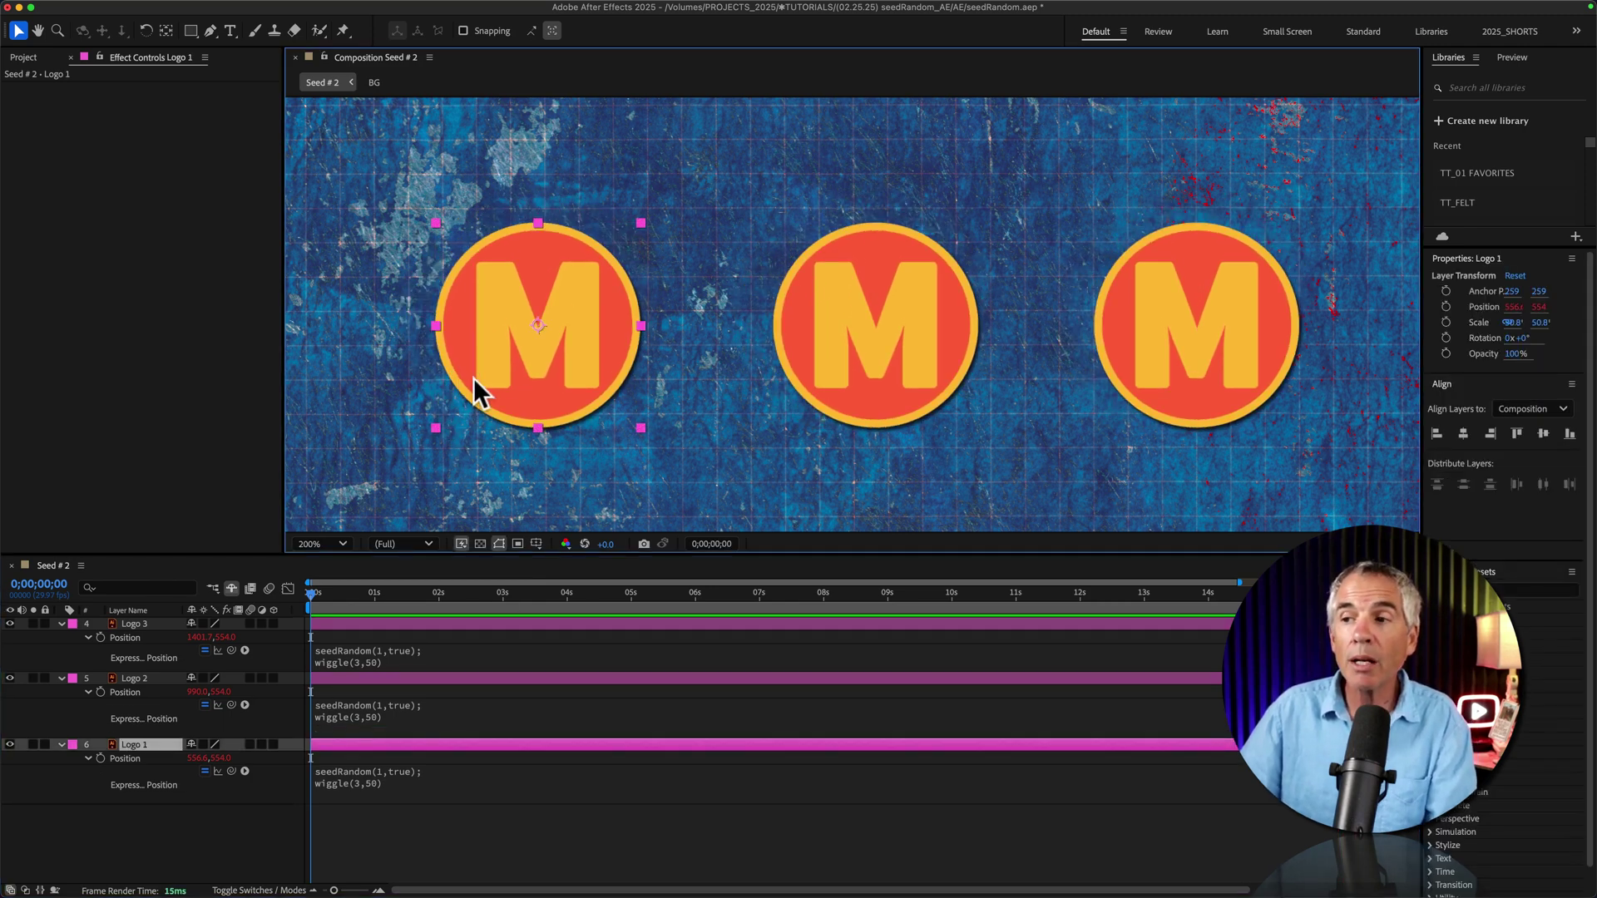
click(1180, 301)
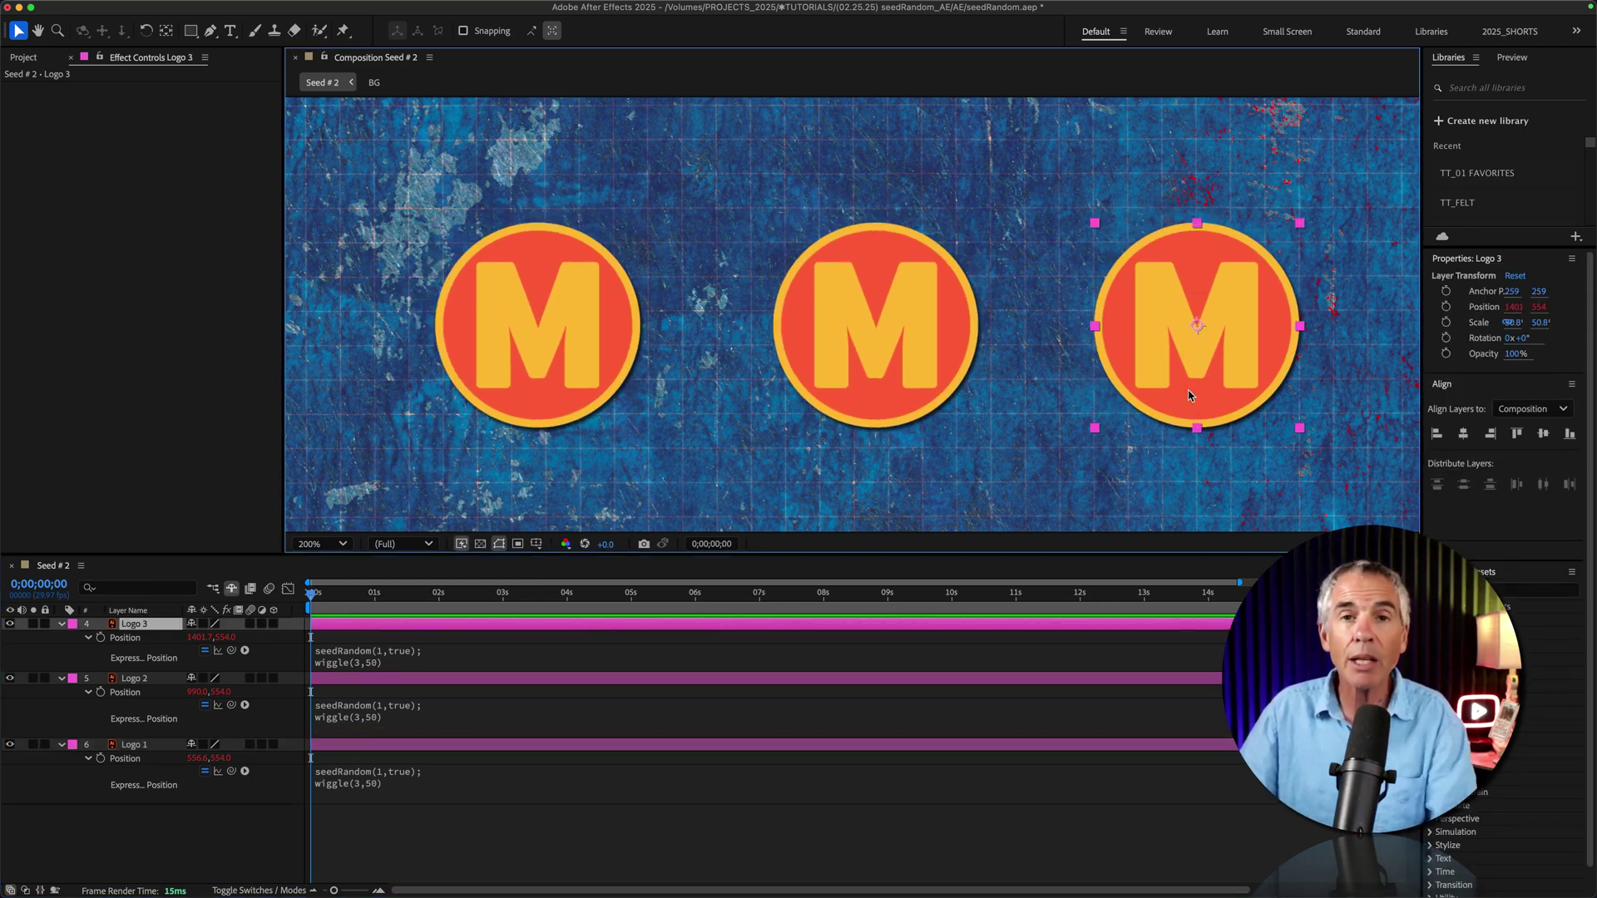
- Edit Logo 2's expression so it reads seedRandom(5,true) instead of seed 1
click(874, 343)
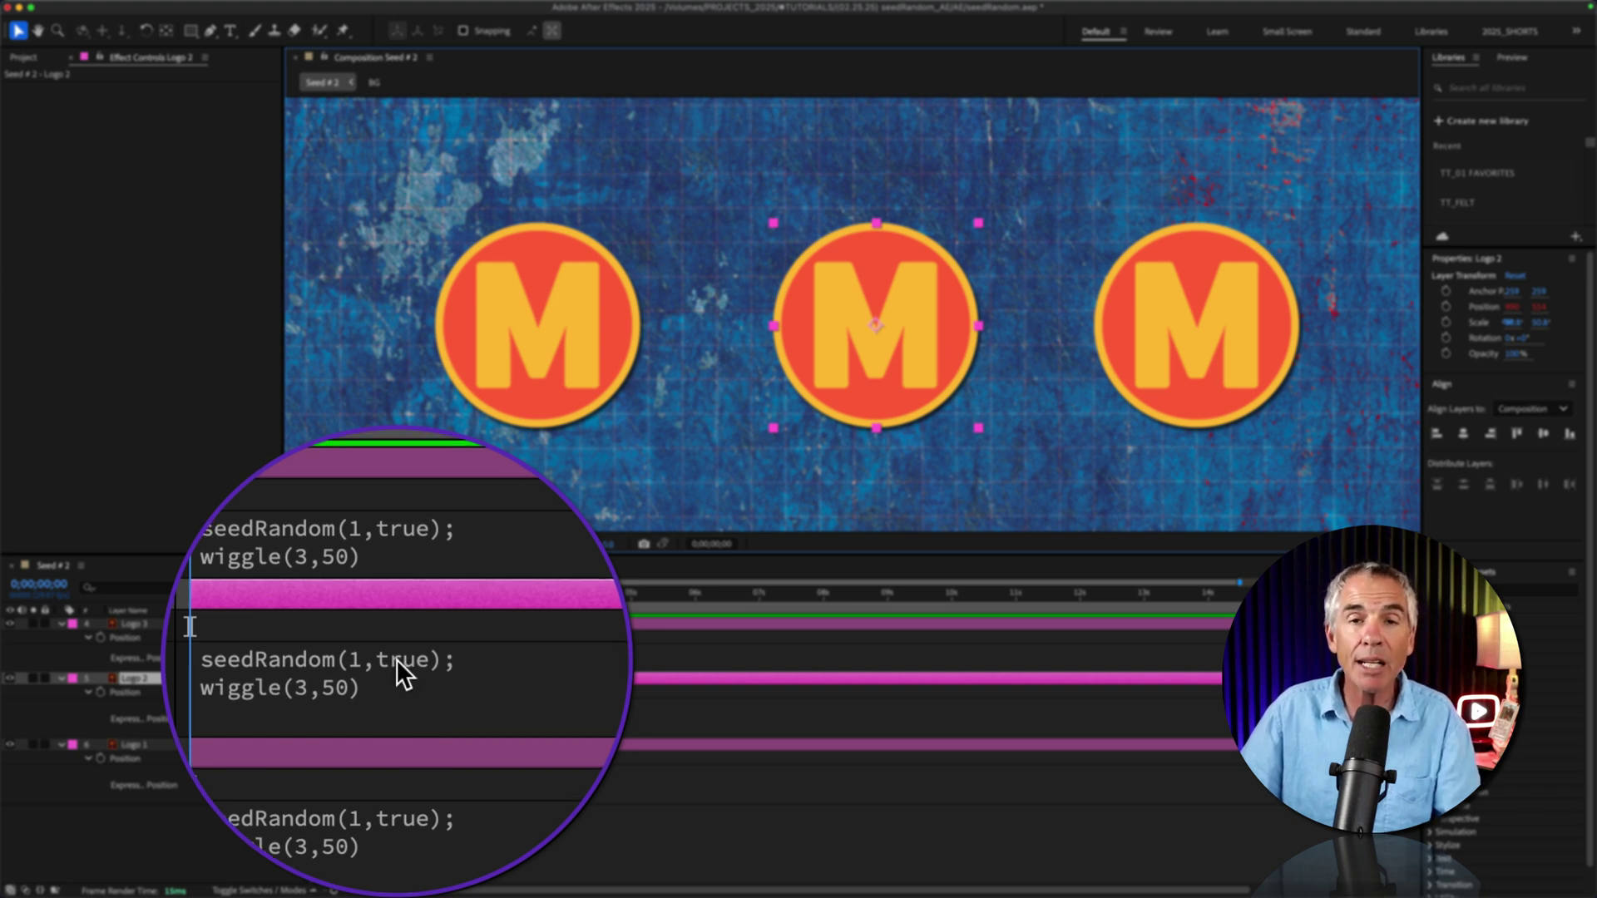
click(279, 719)
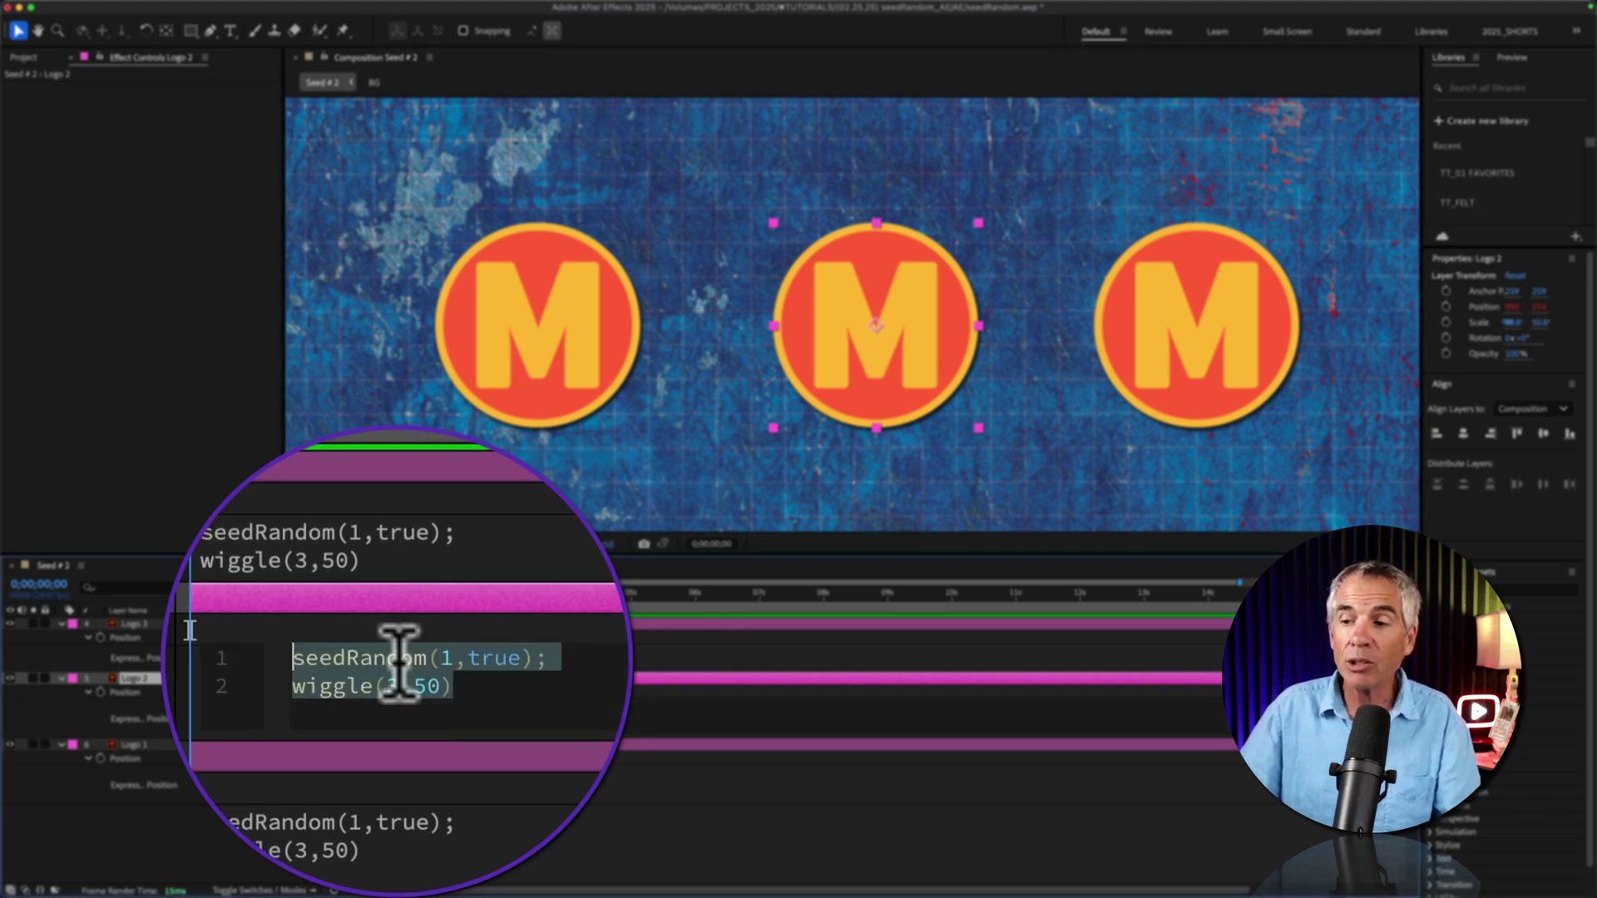
click(422, 657)
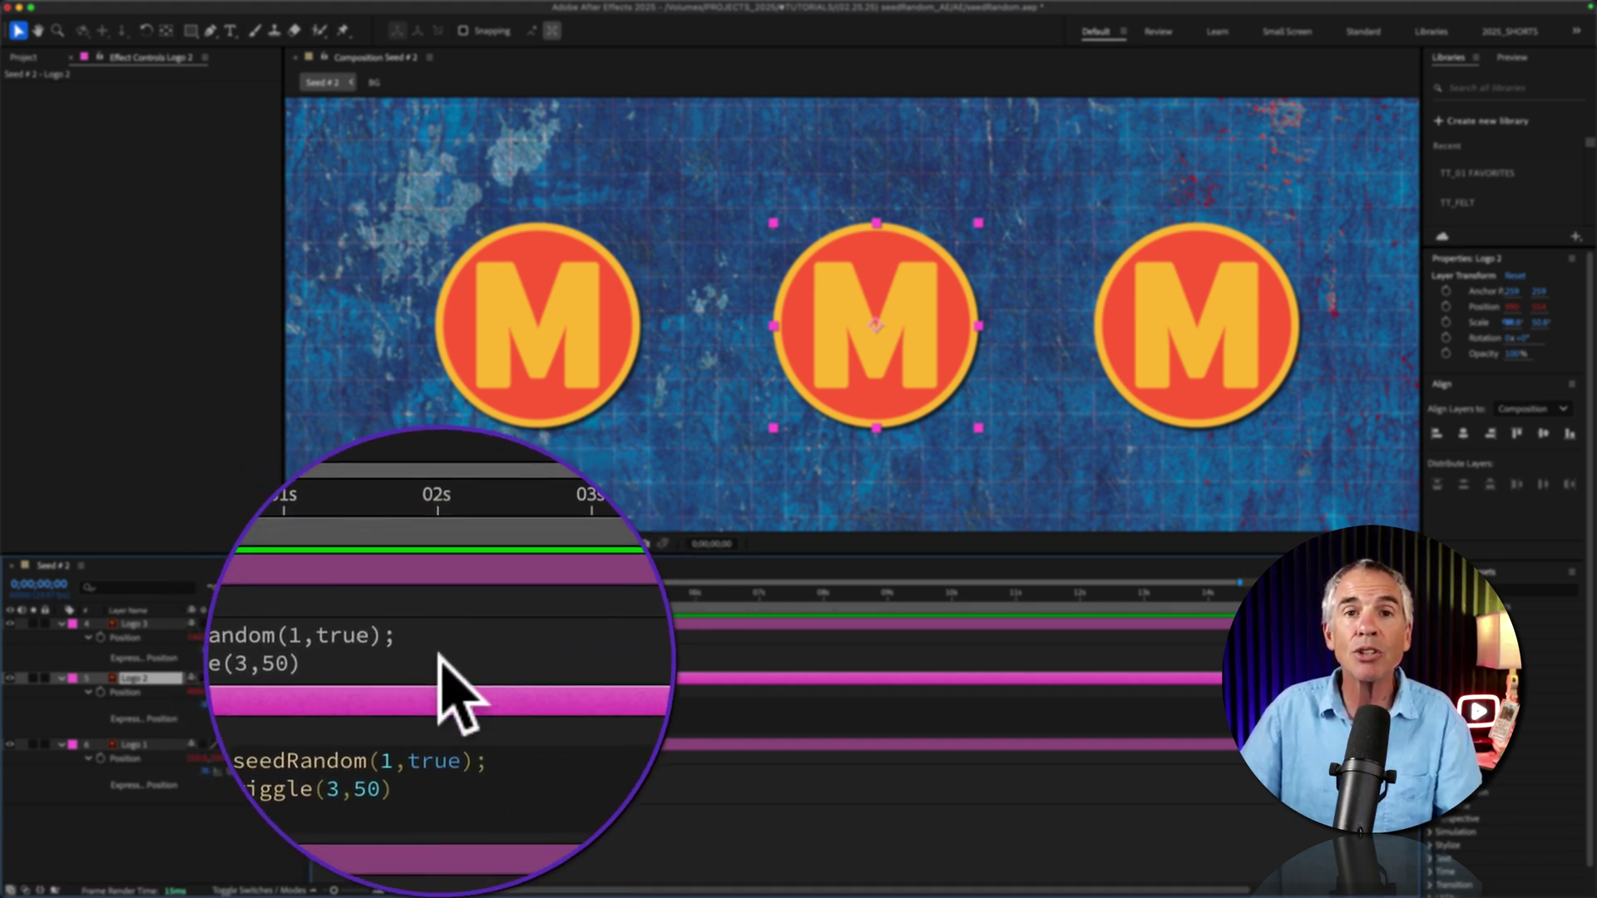
key(BackSpace)
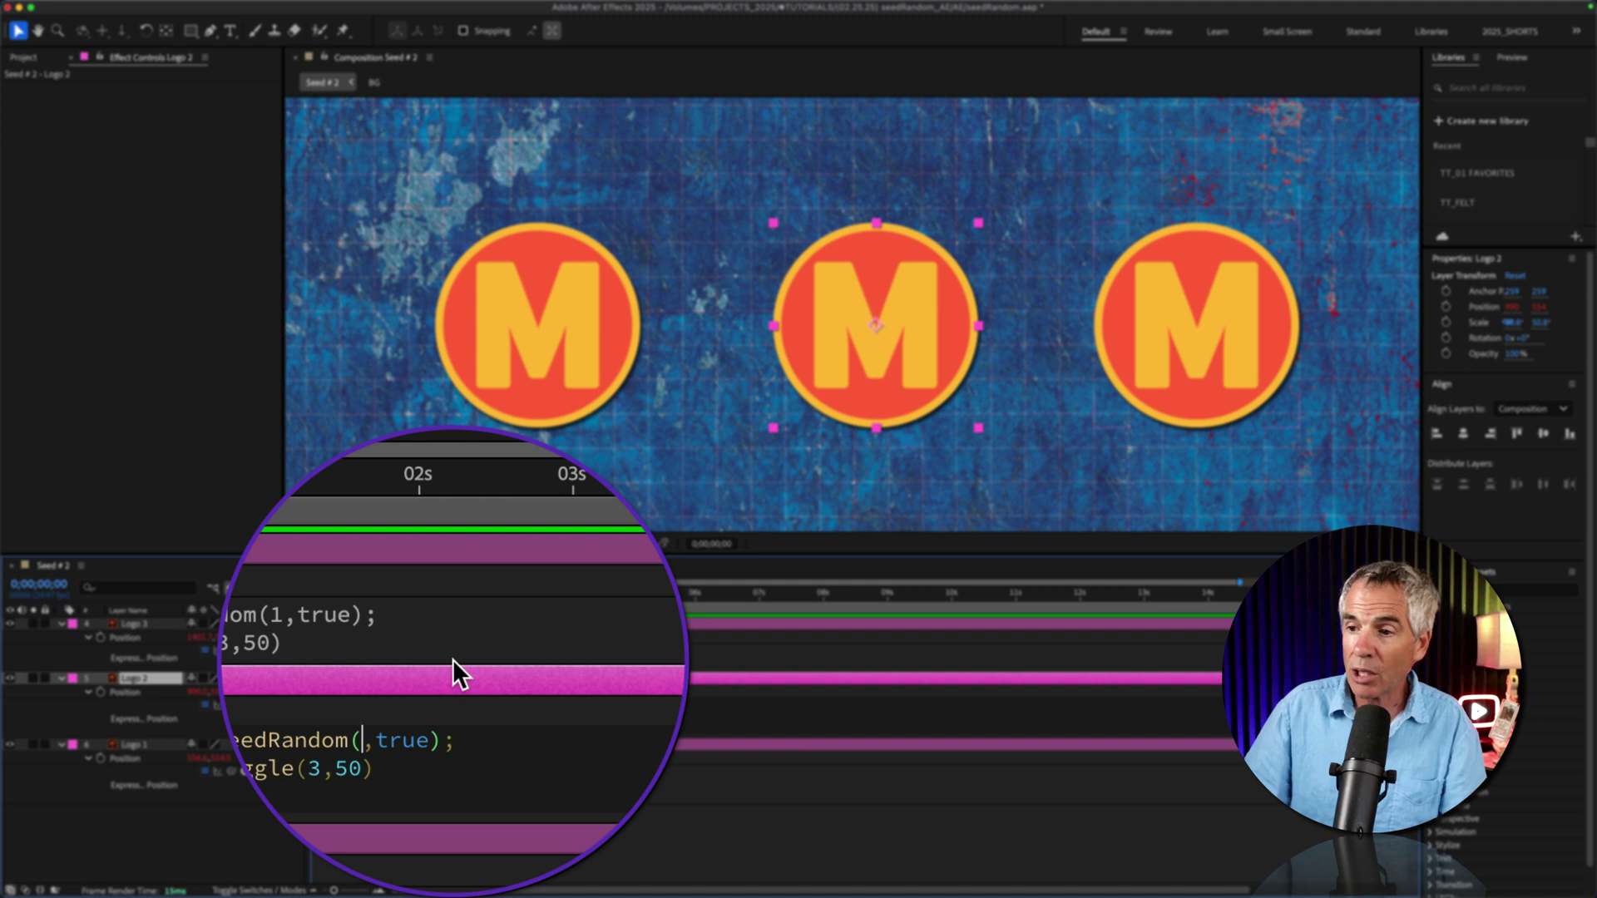
text(5)
click(416, 807)
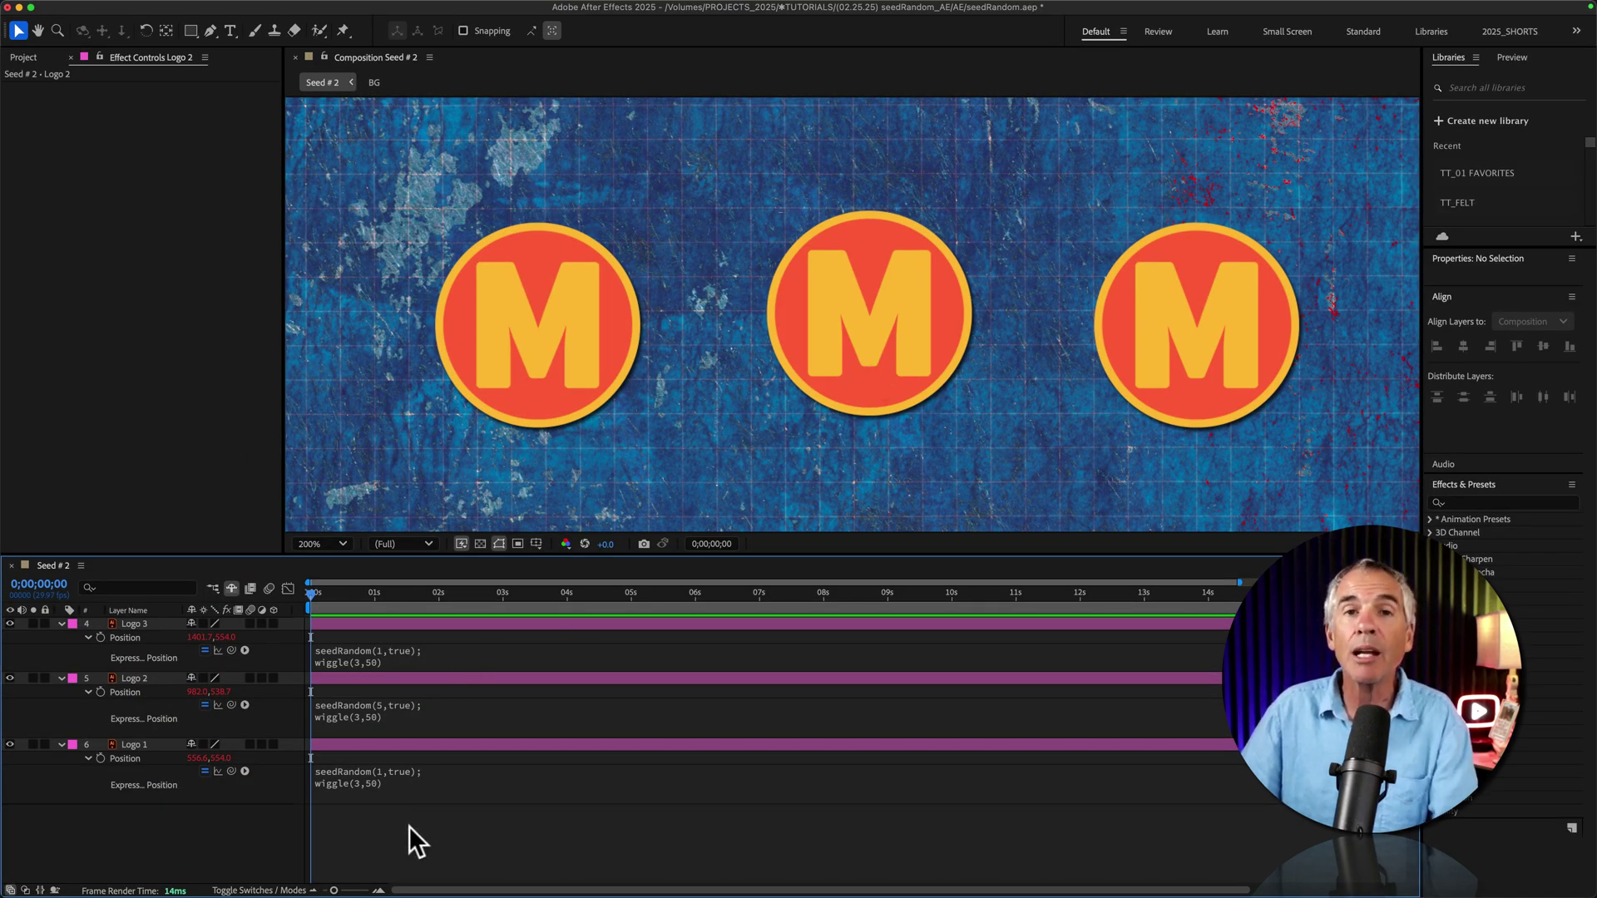
- Preview the three logos wiggling with seeds 1, 5 and 1
key(space)
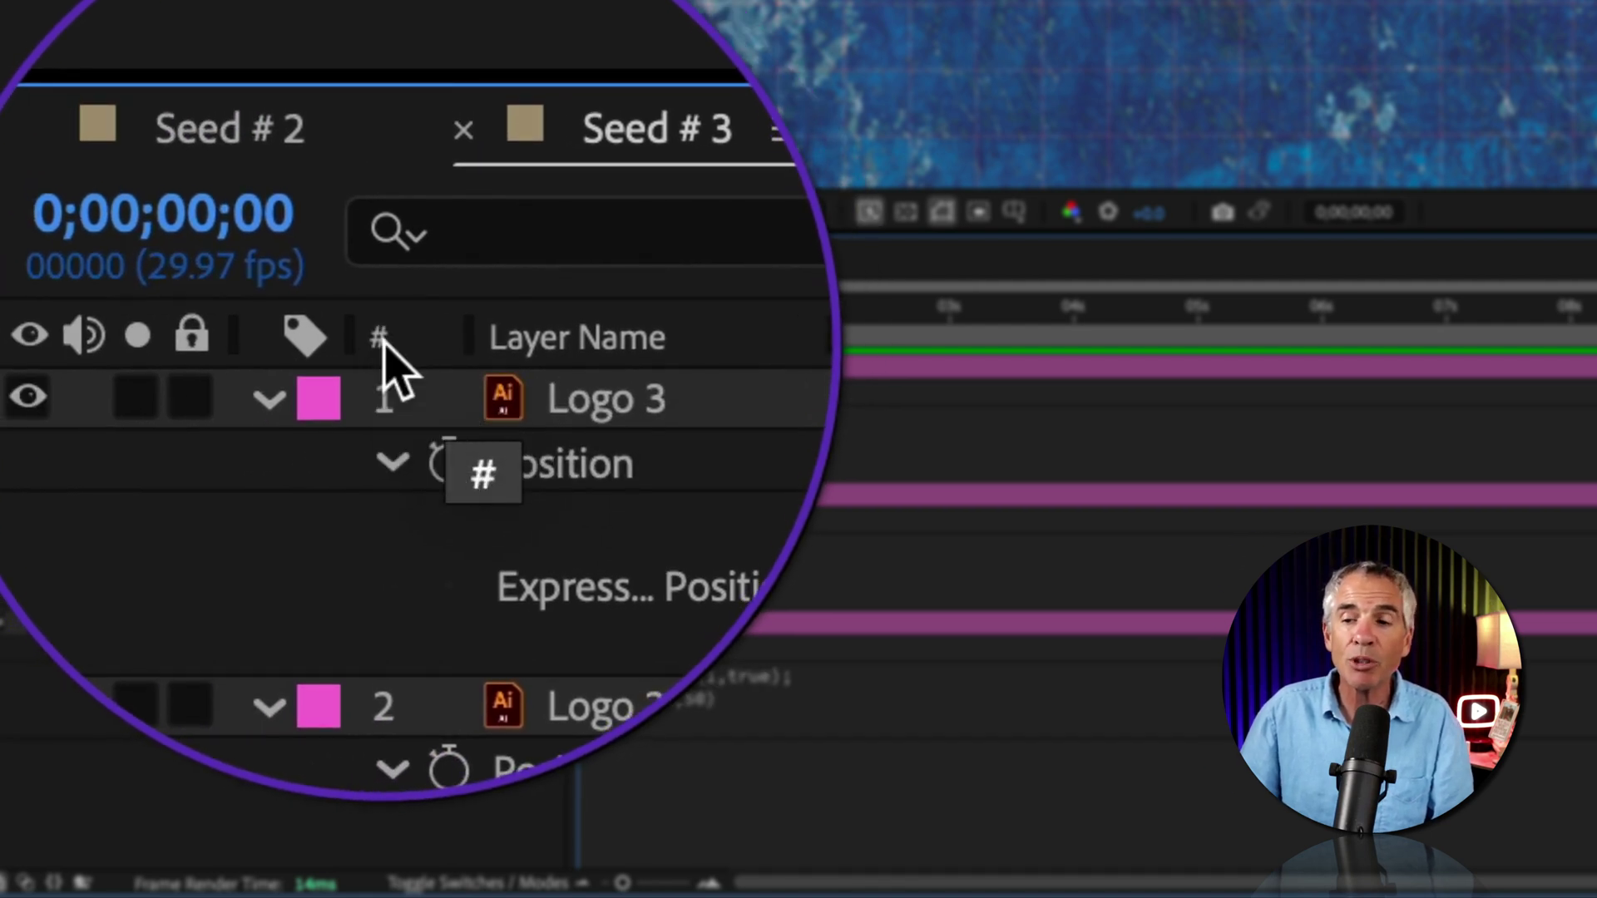
- Move the Halftone layer above the logos, briefly showing shy layers, then hide them again
right_click(384, 343)
mouse_move(449, 607)
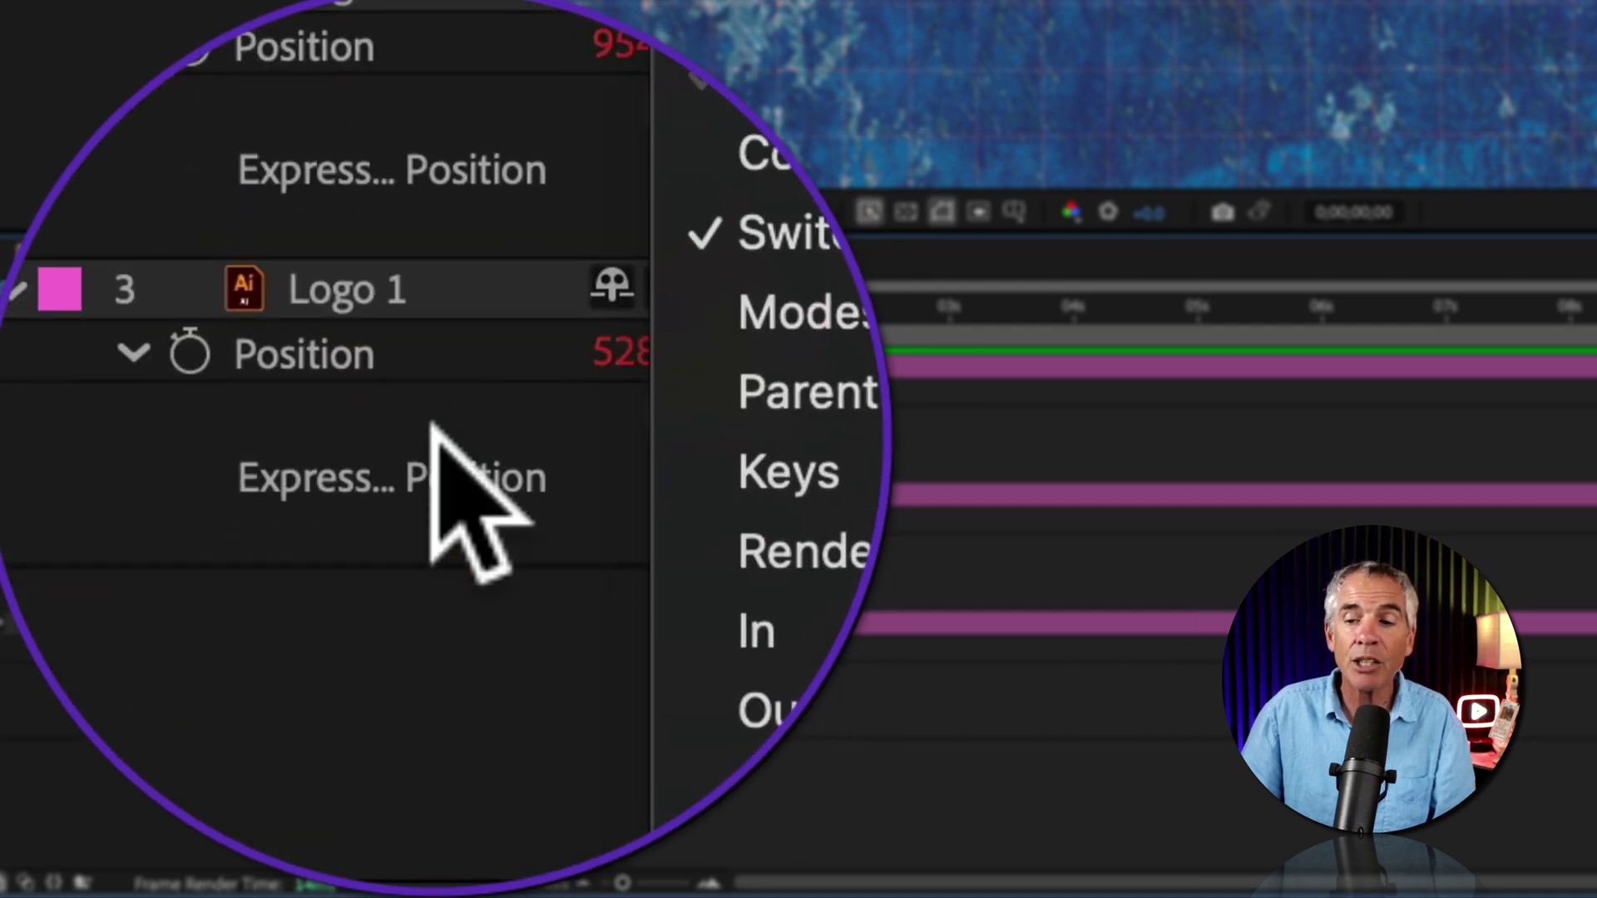
click(374, 565)
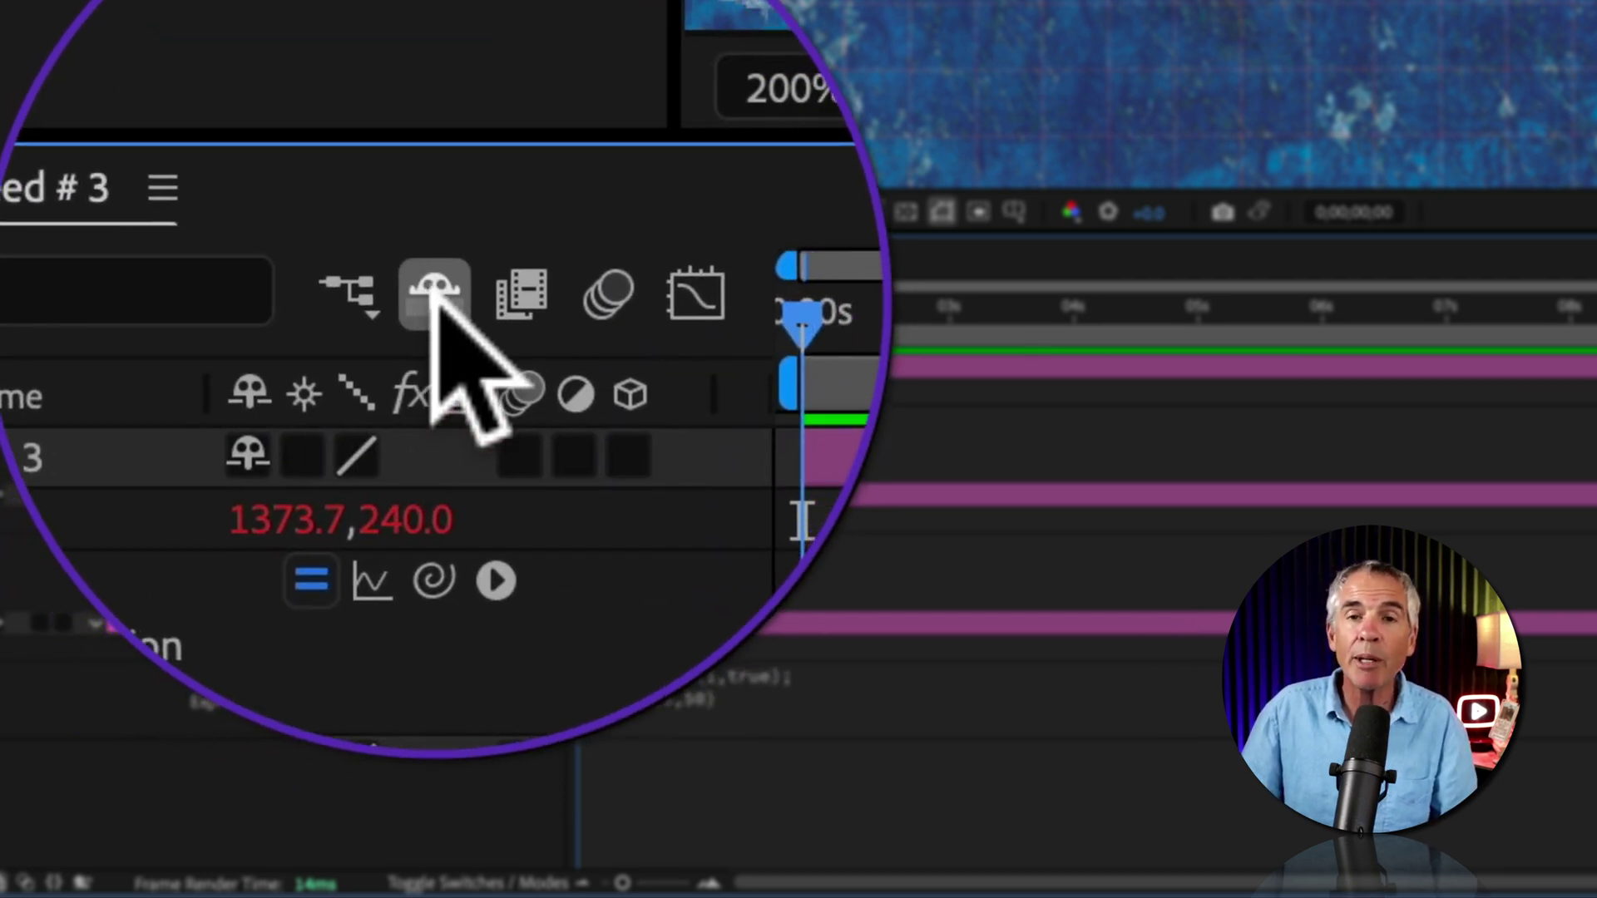
click(435, 304)
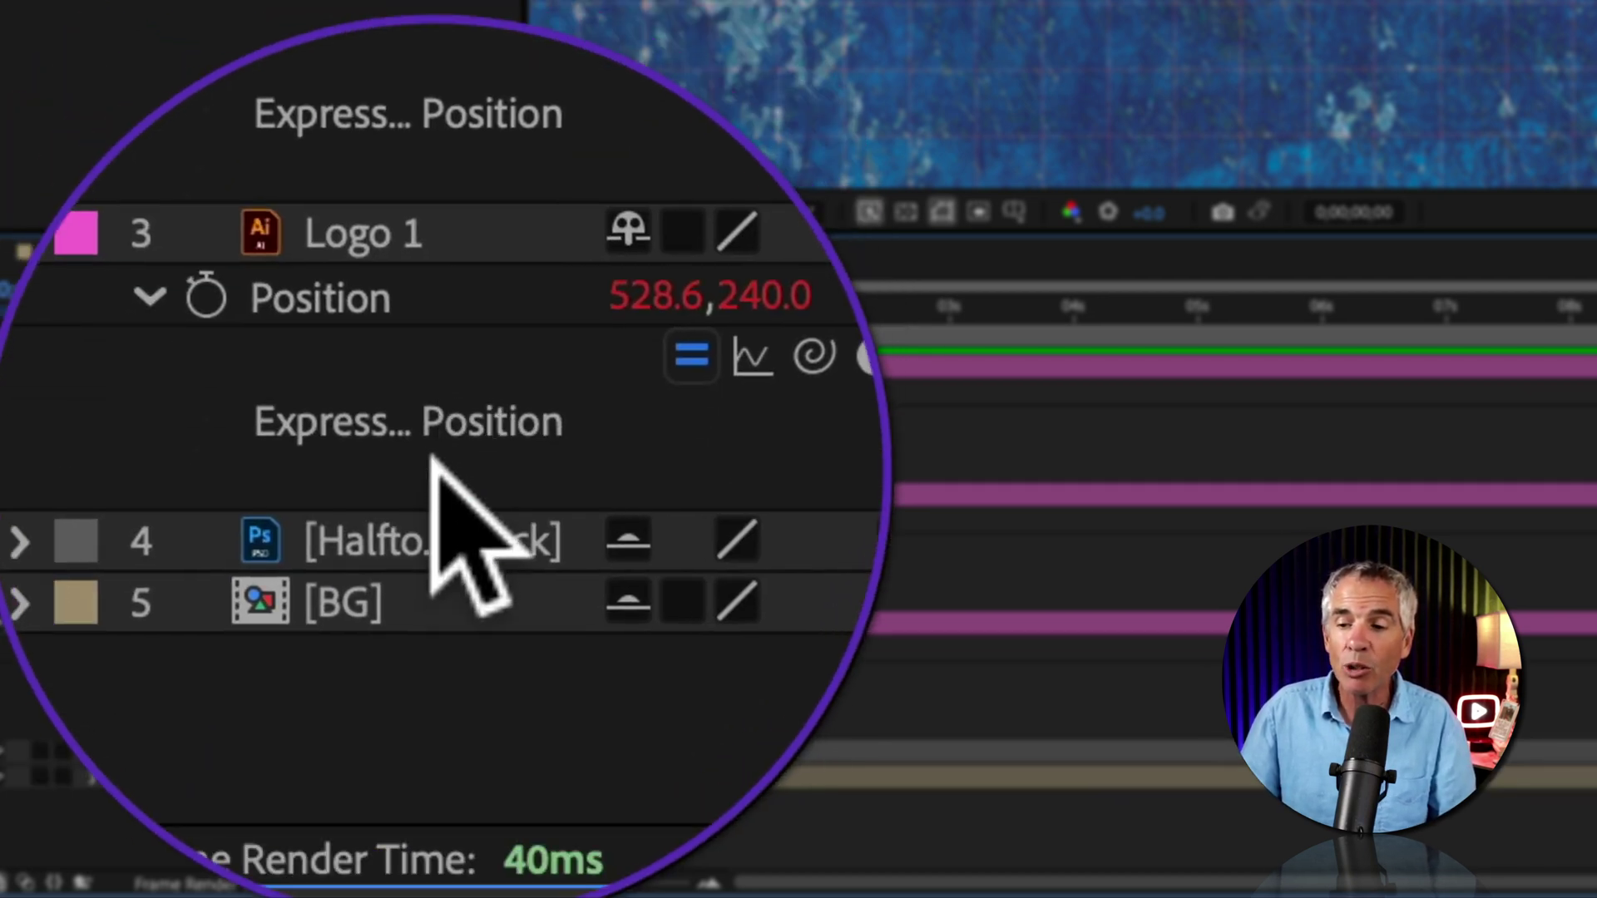
drag(435, 536, 435, 331)
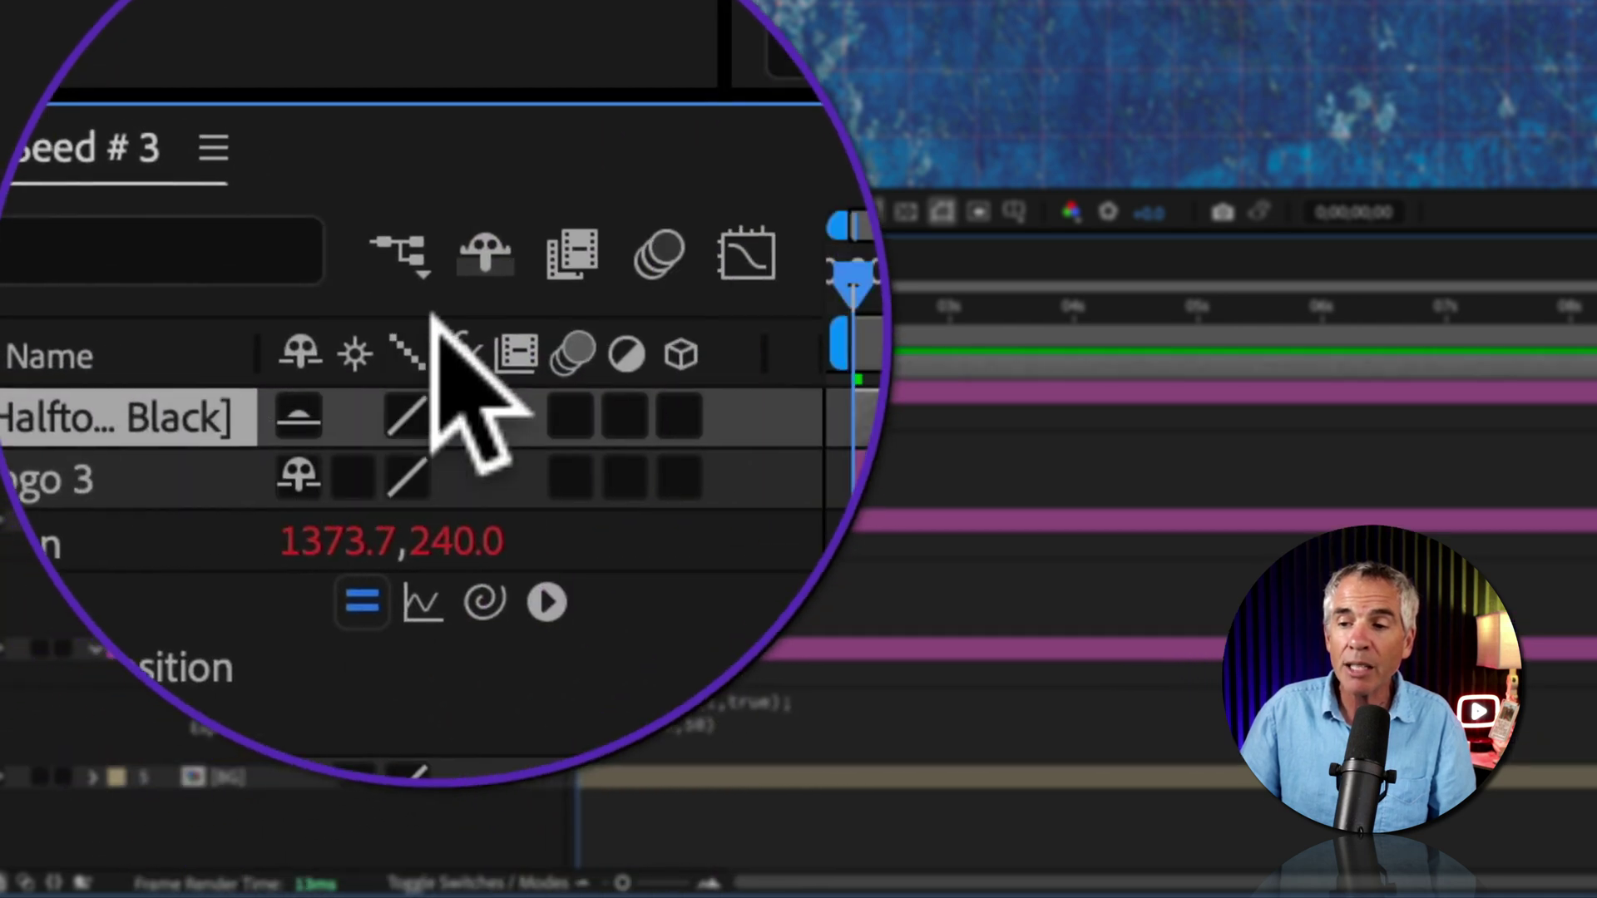
click(433, 281)
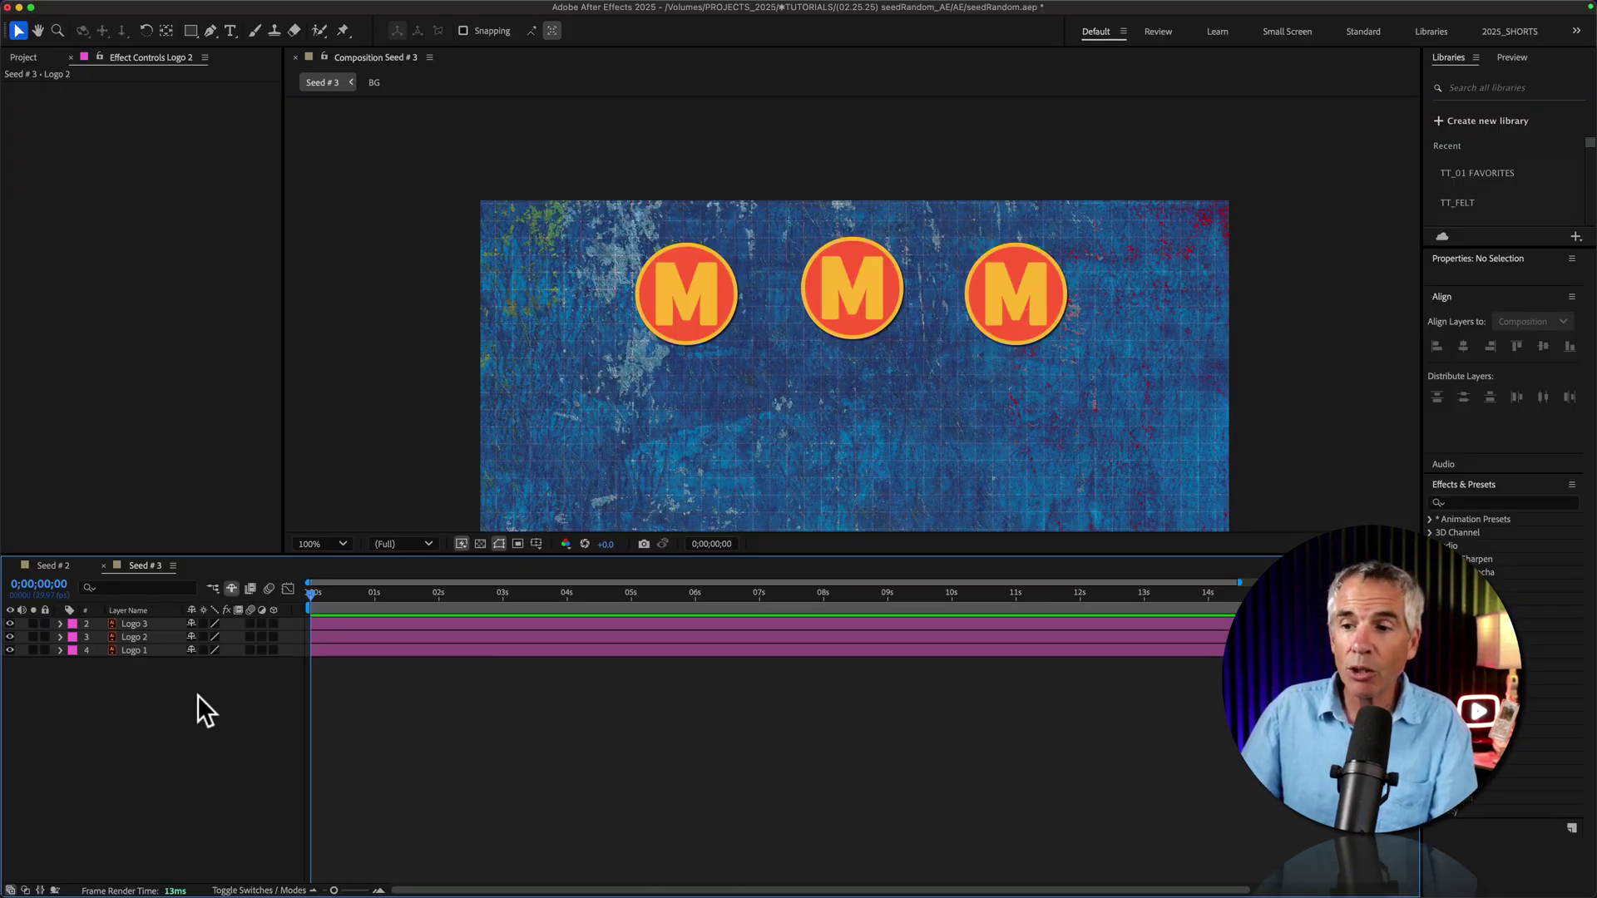
- Duplicate the three logo layers and move the copies into a lower row
drag(197, 695, 128, 617)
key(super+d)
key(super+d)
key(super+d)
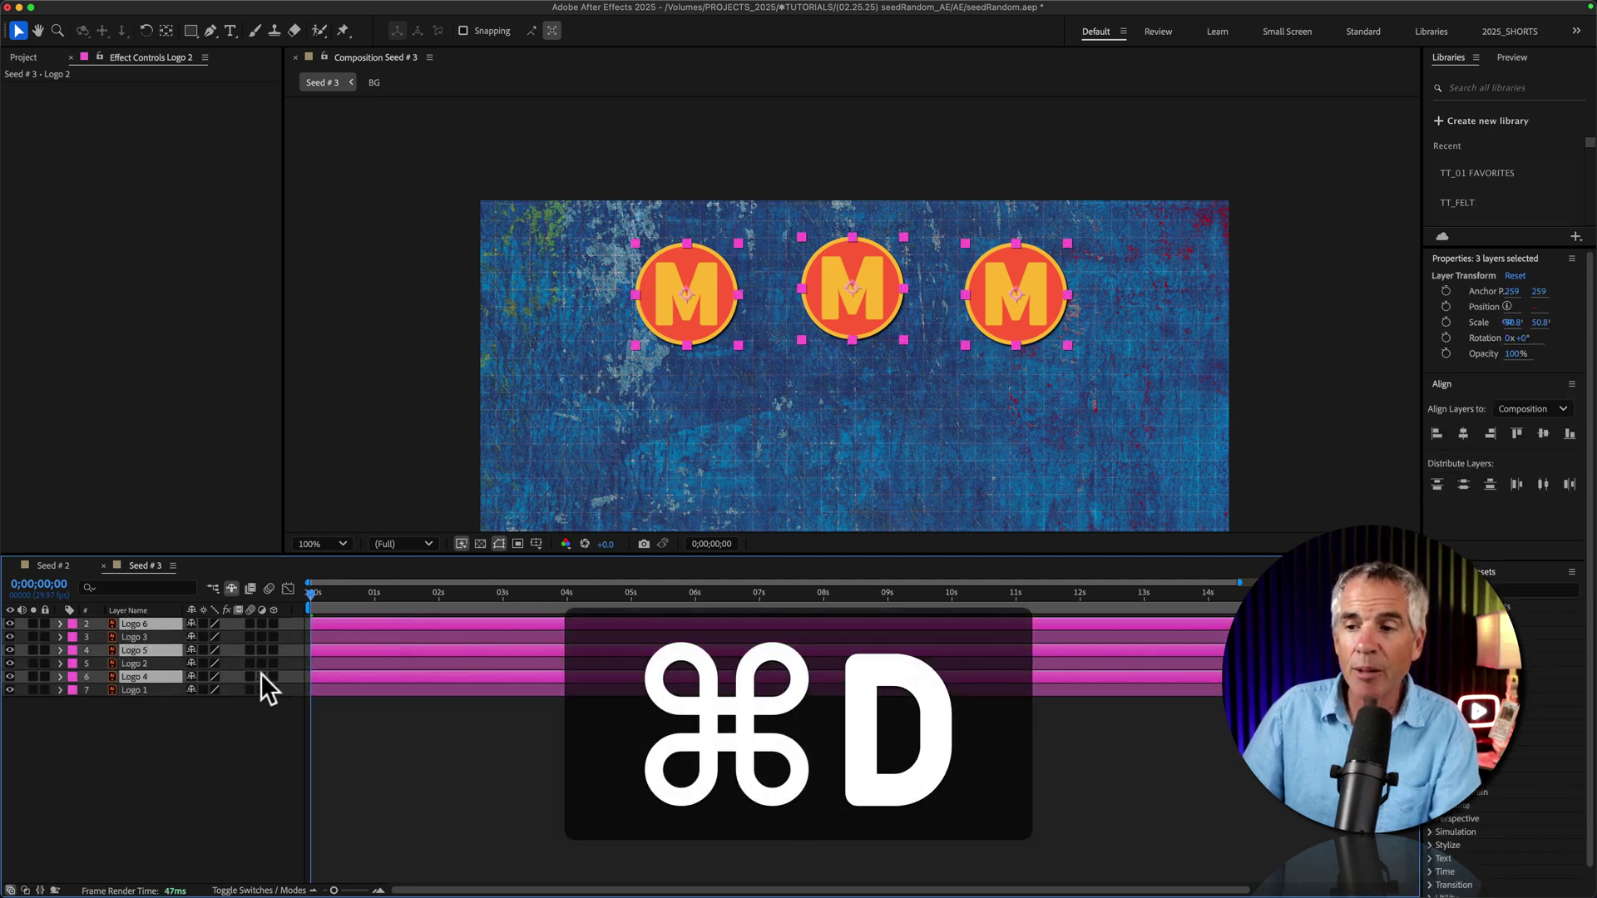
drag(657, 296, 571, 456)
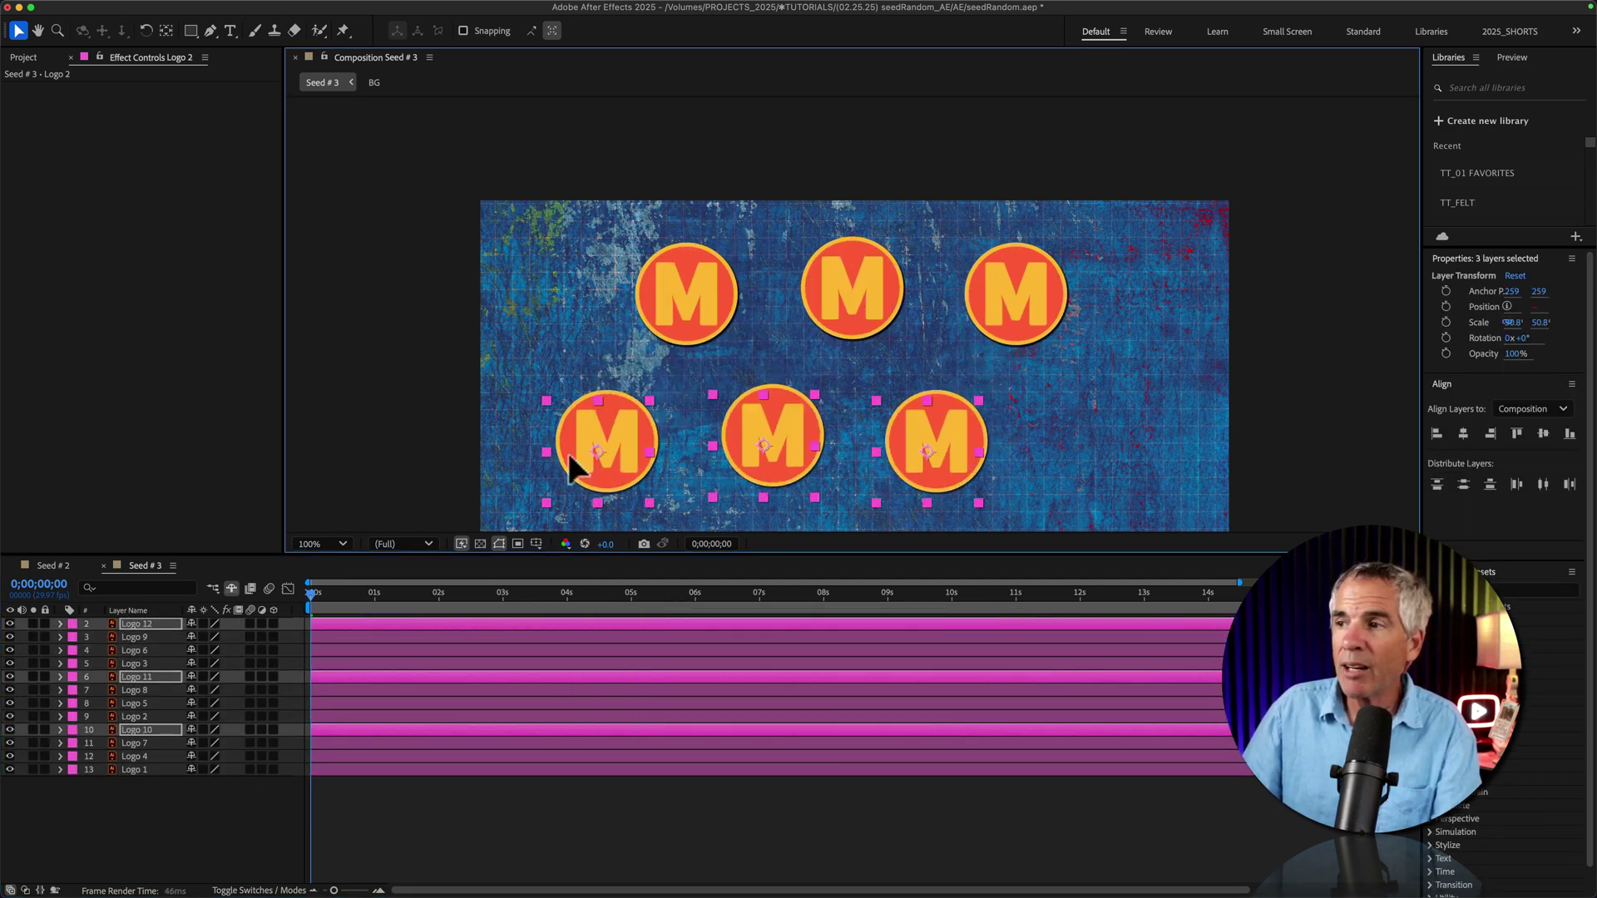
drag(688, 313, 1008, 499)
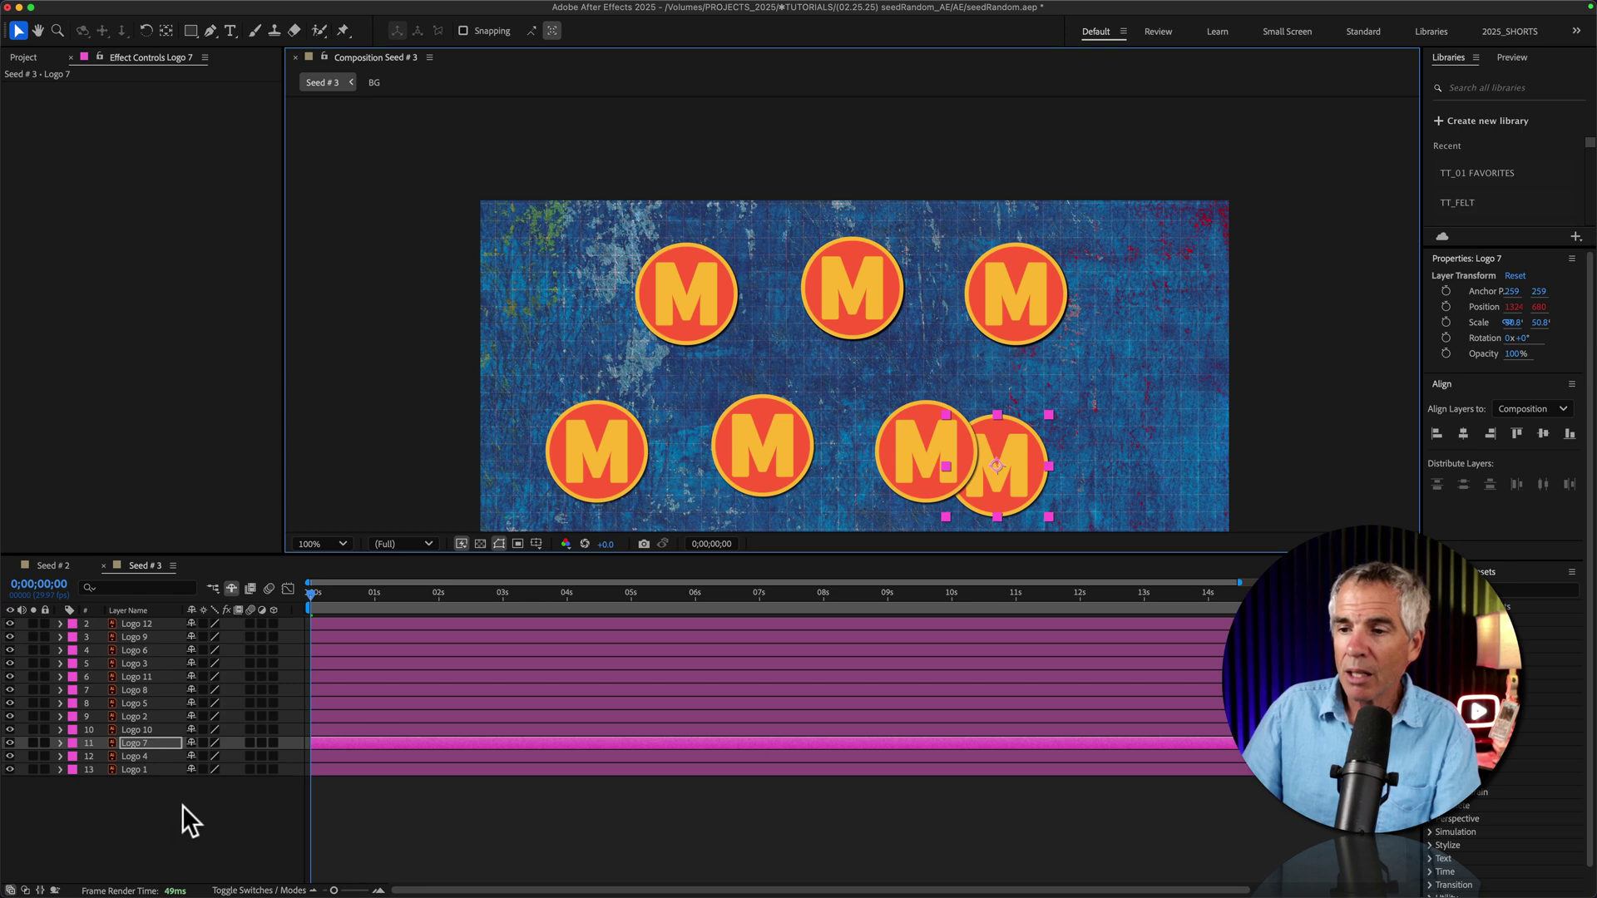
- Reveal the expressions on all logo layers and preview the wiggle animation
drag(166, 823, 163, 615)
key(e)
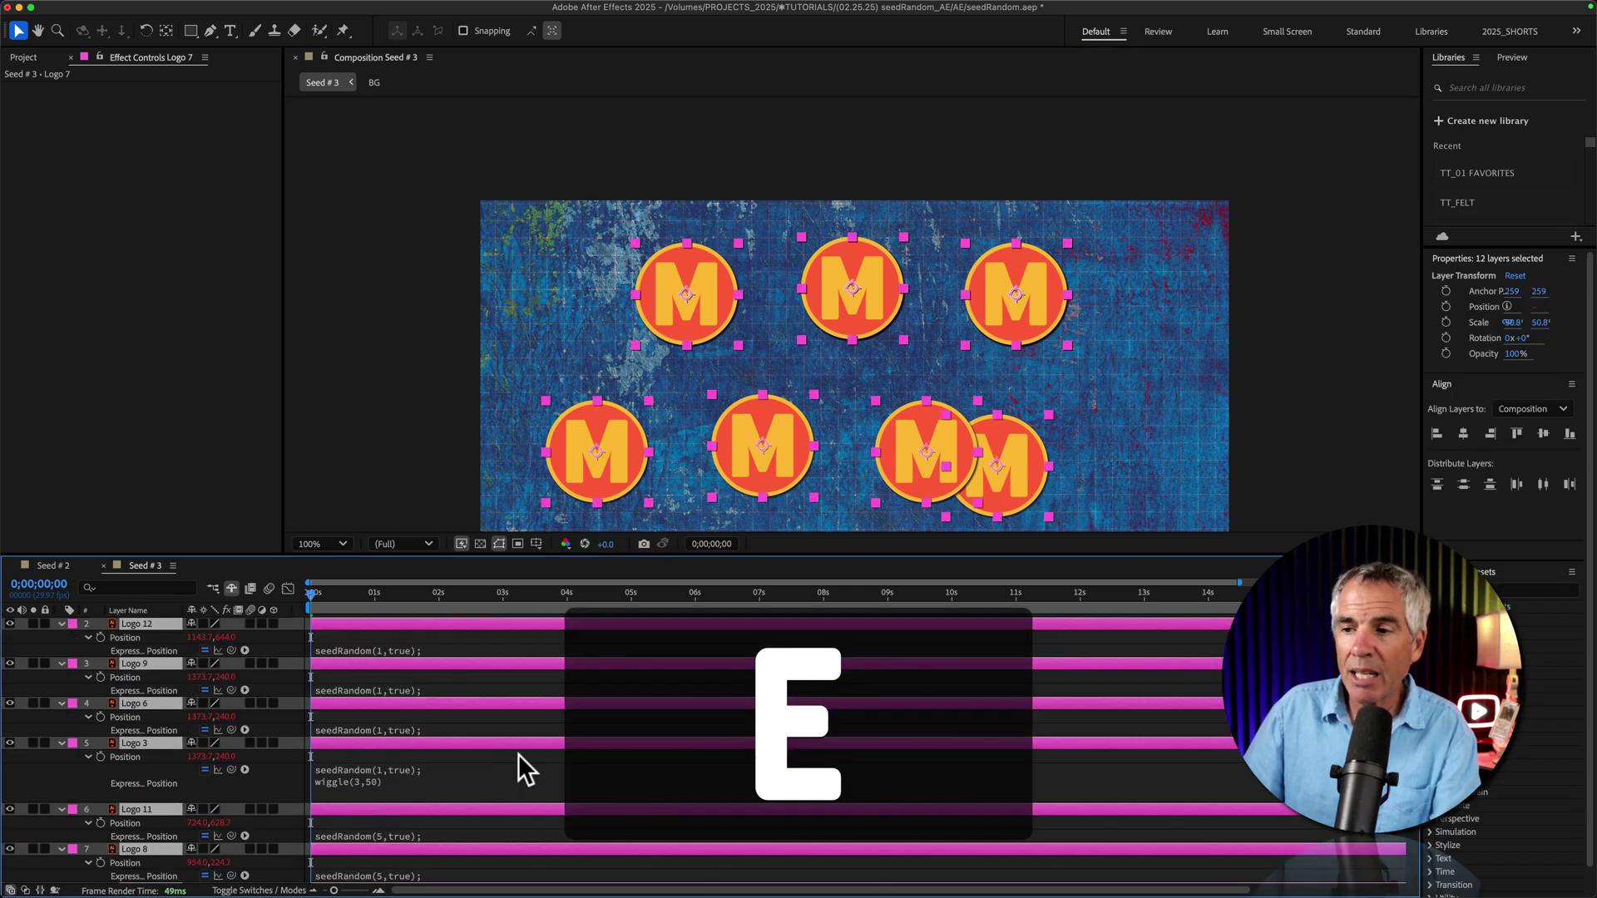
click(469, 647)
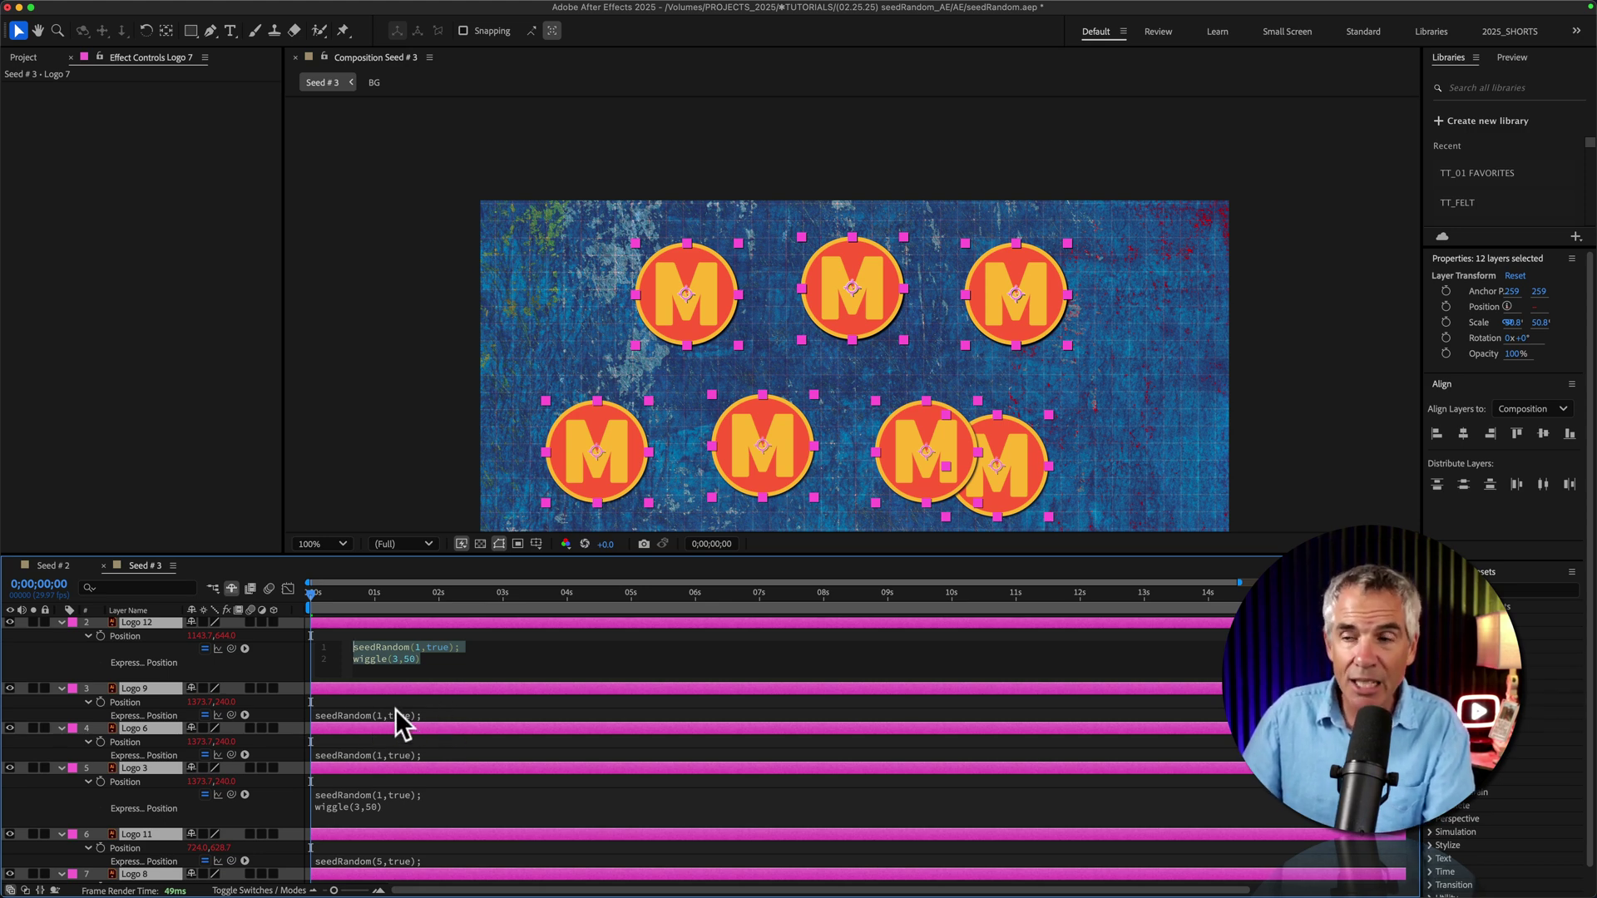
click(312, 591)
key(space)
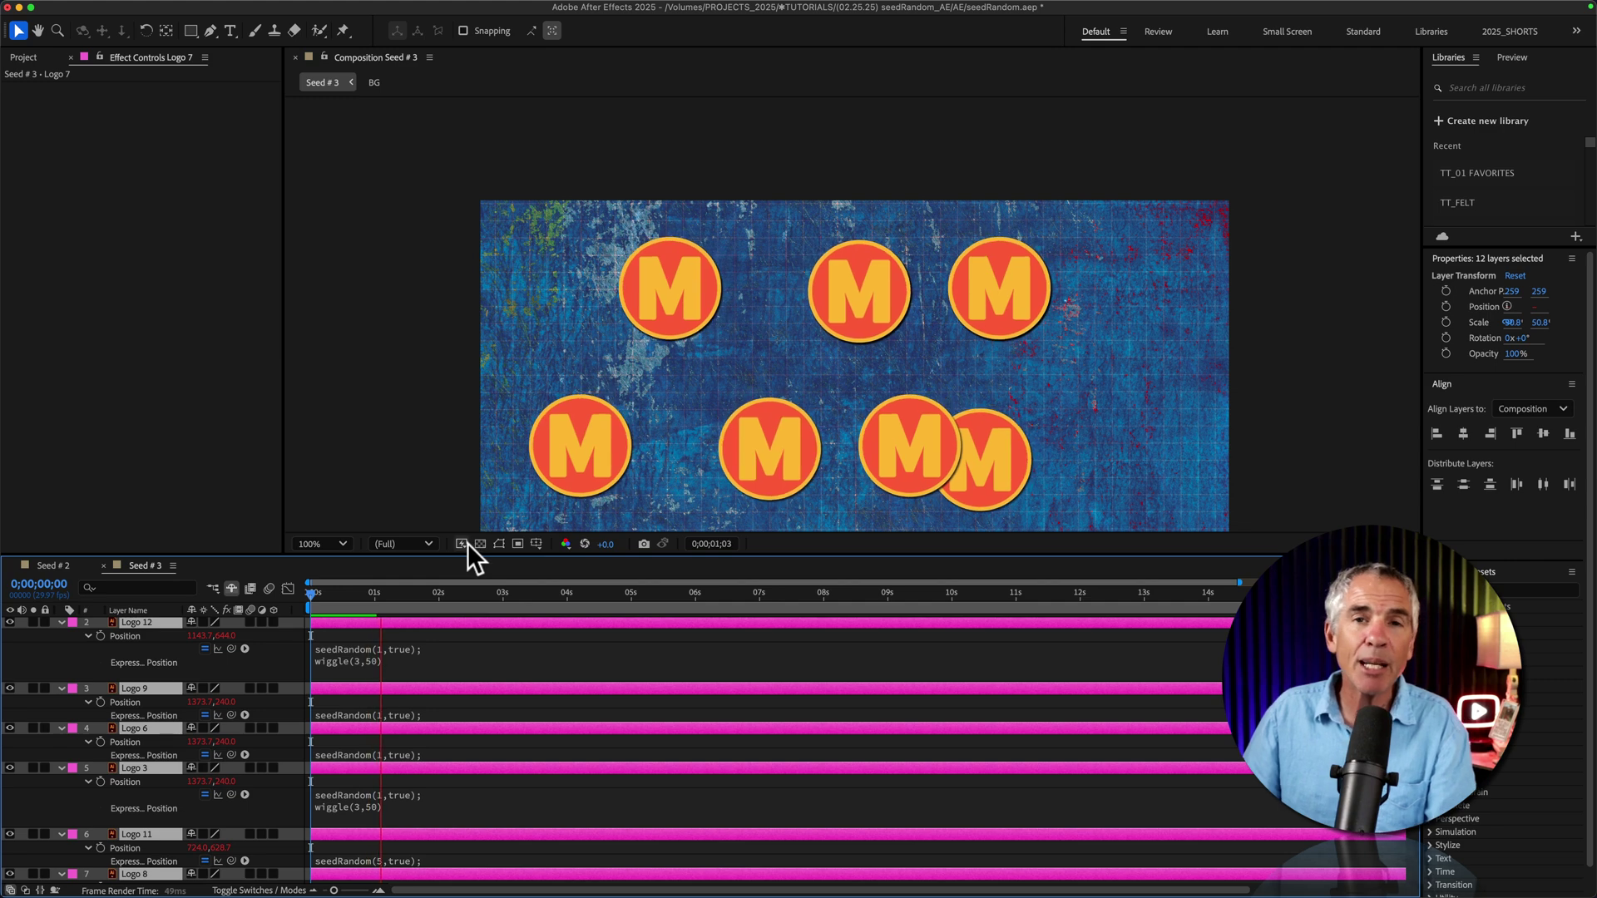
key(space)
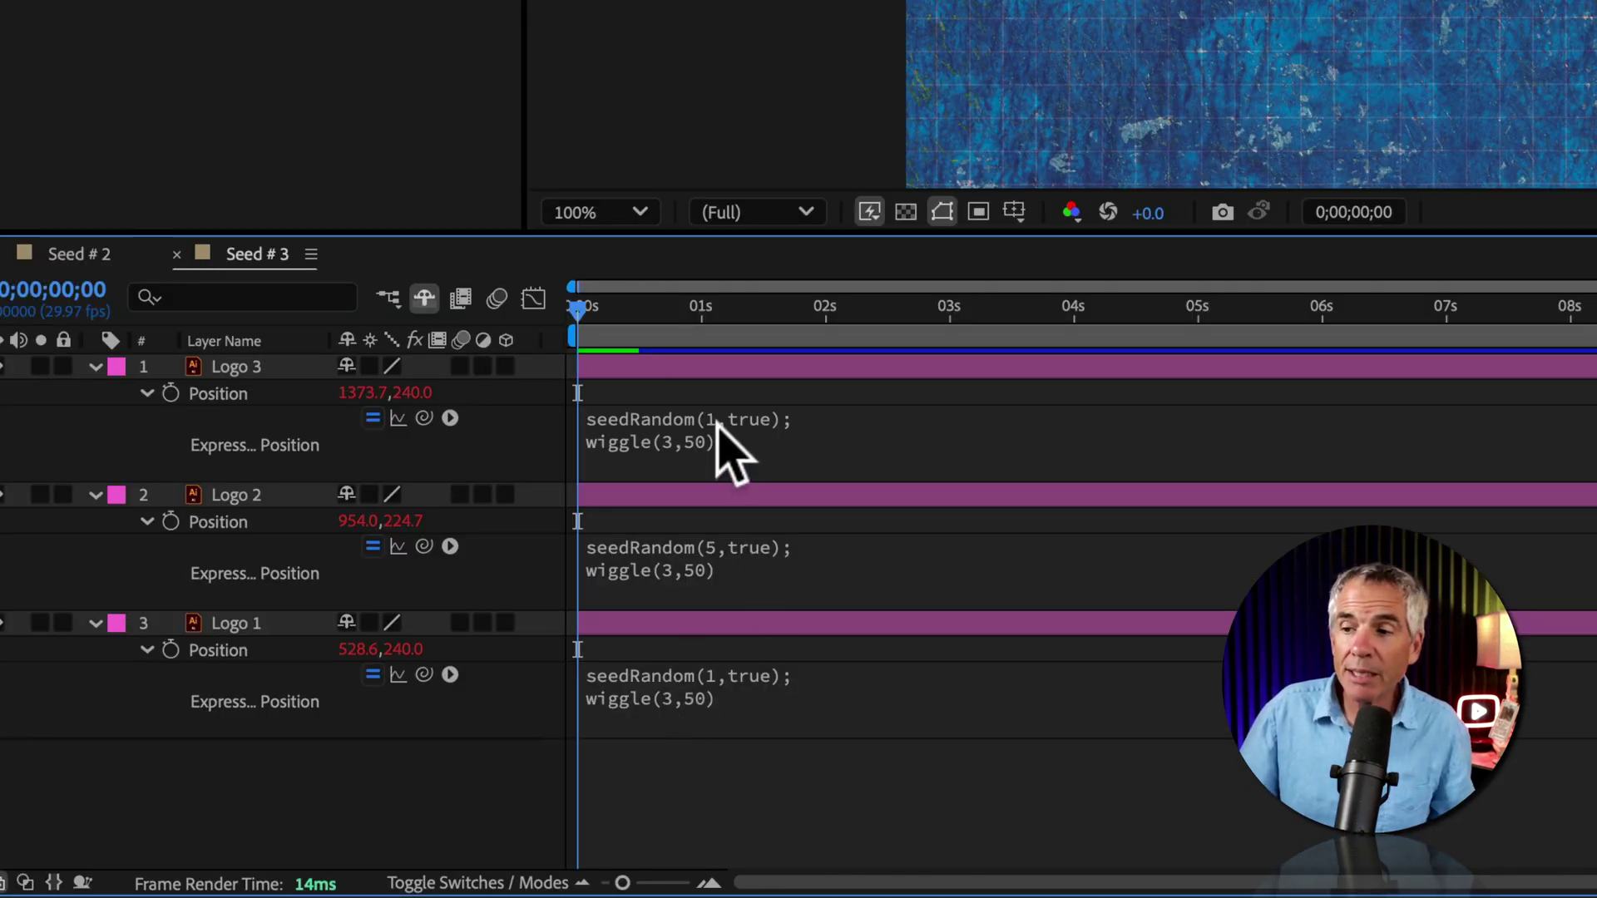
- Replace Logo 3's fixed seed 1 with index, giving seedRandom(index,true)
click(717, 424)
click(786, 416)
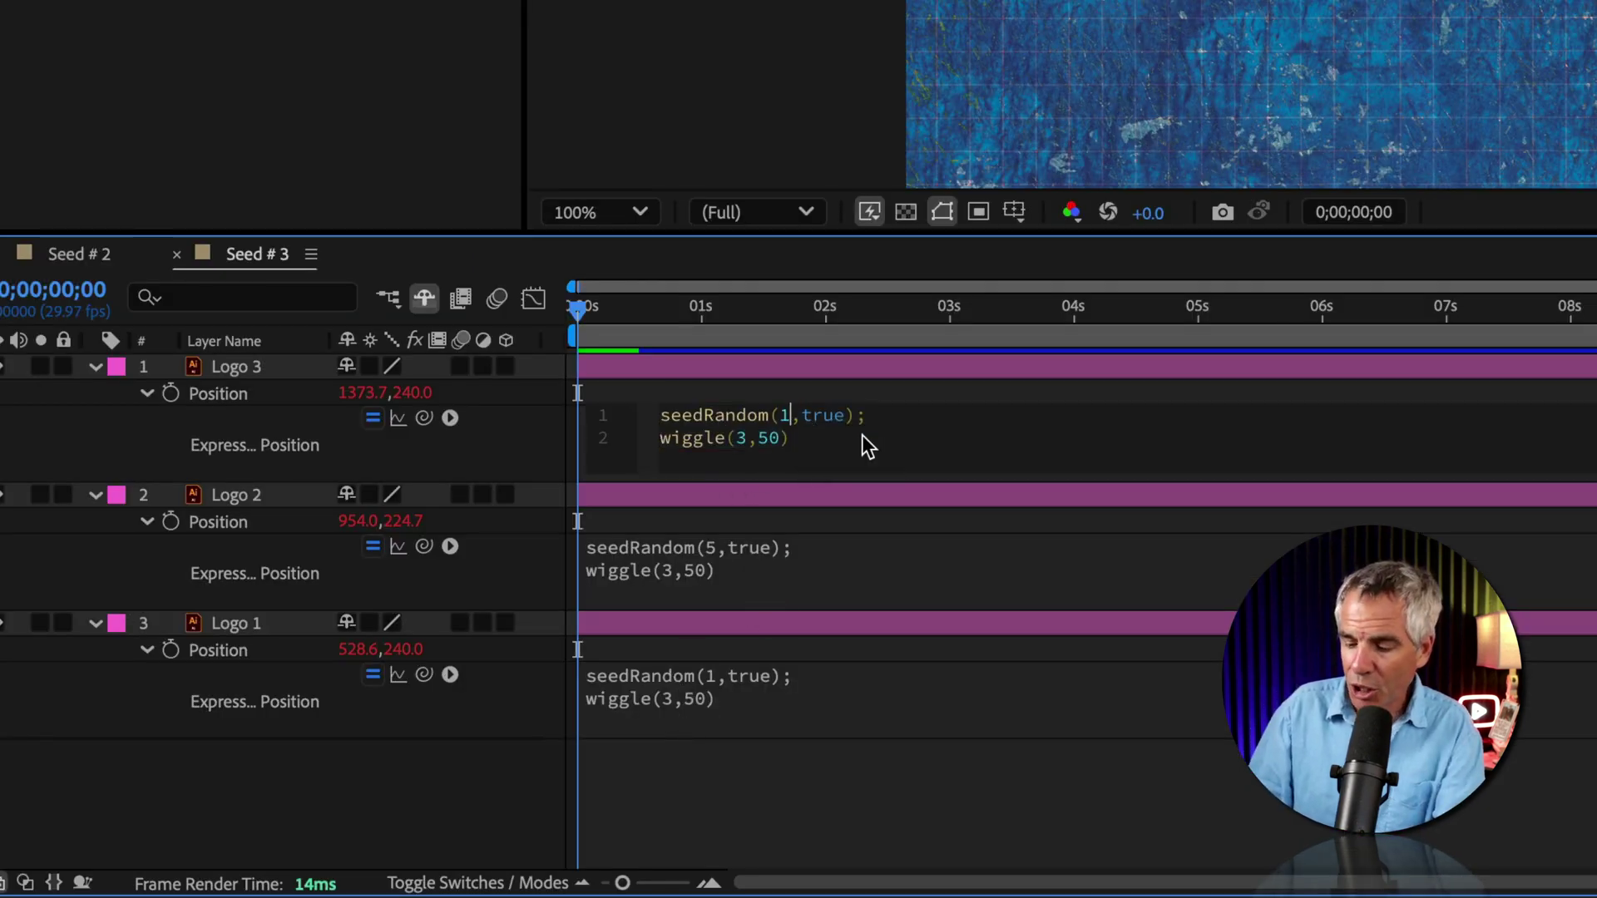
key(BackSpace)
text(index)
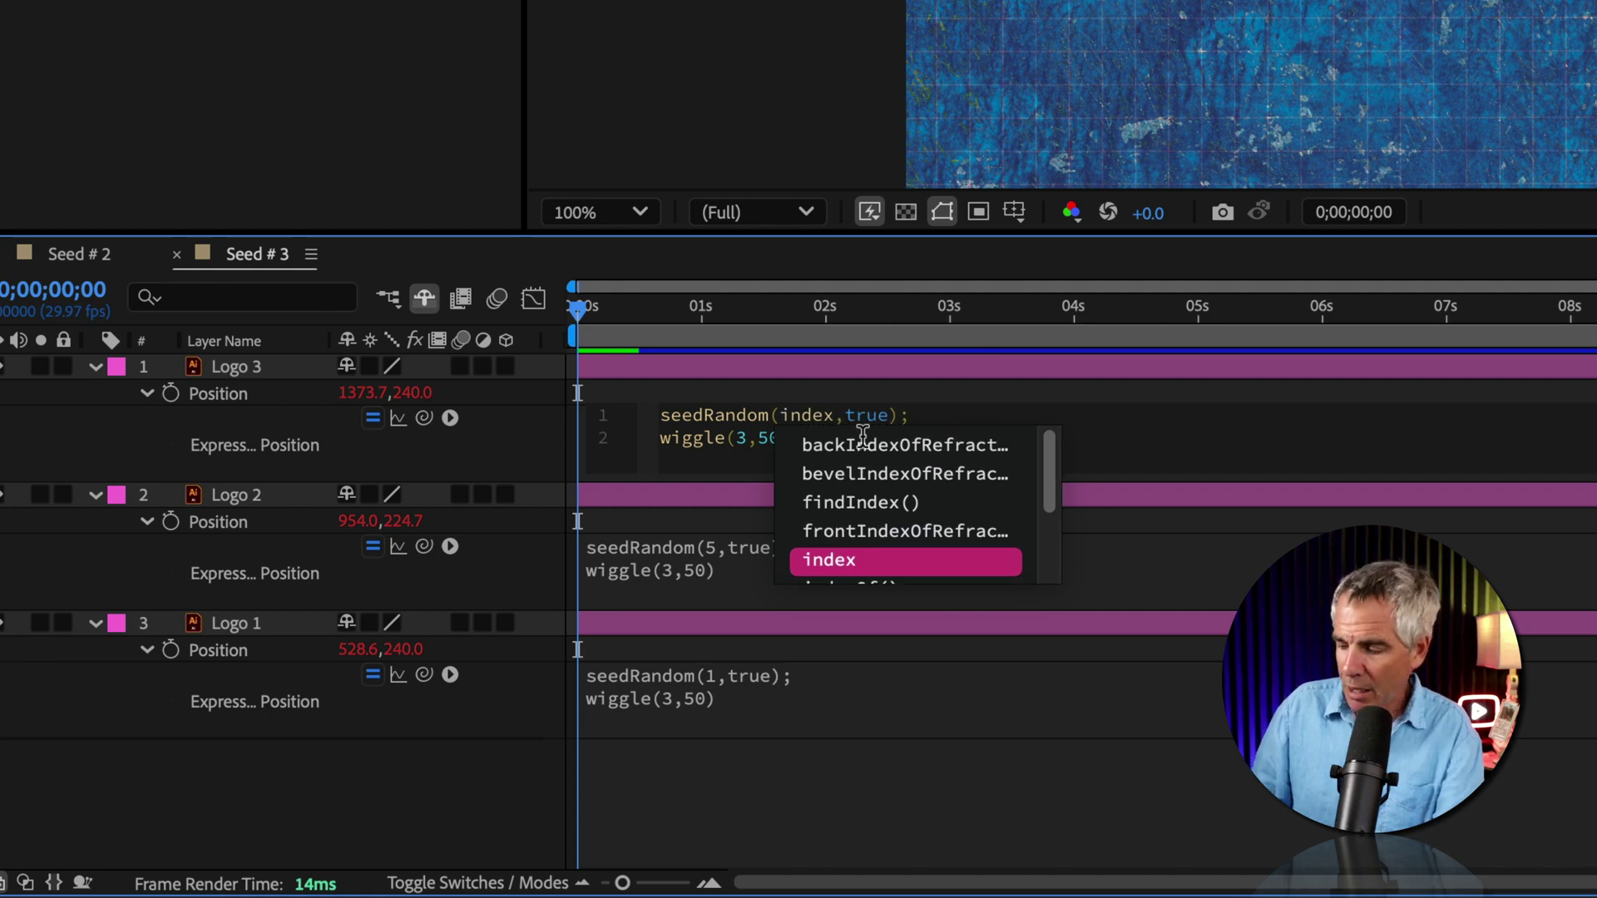
key(shift+Left)
key(shift+Left)
key(shift+Left)
key(shift+Left)
key(shift+Left)
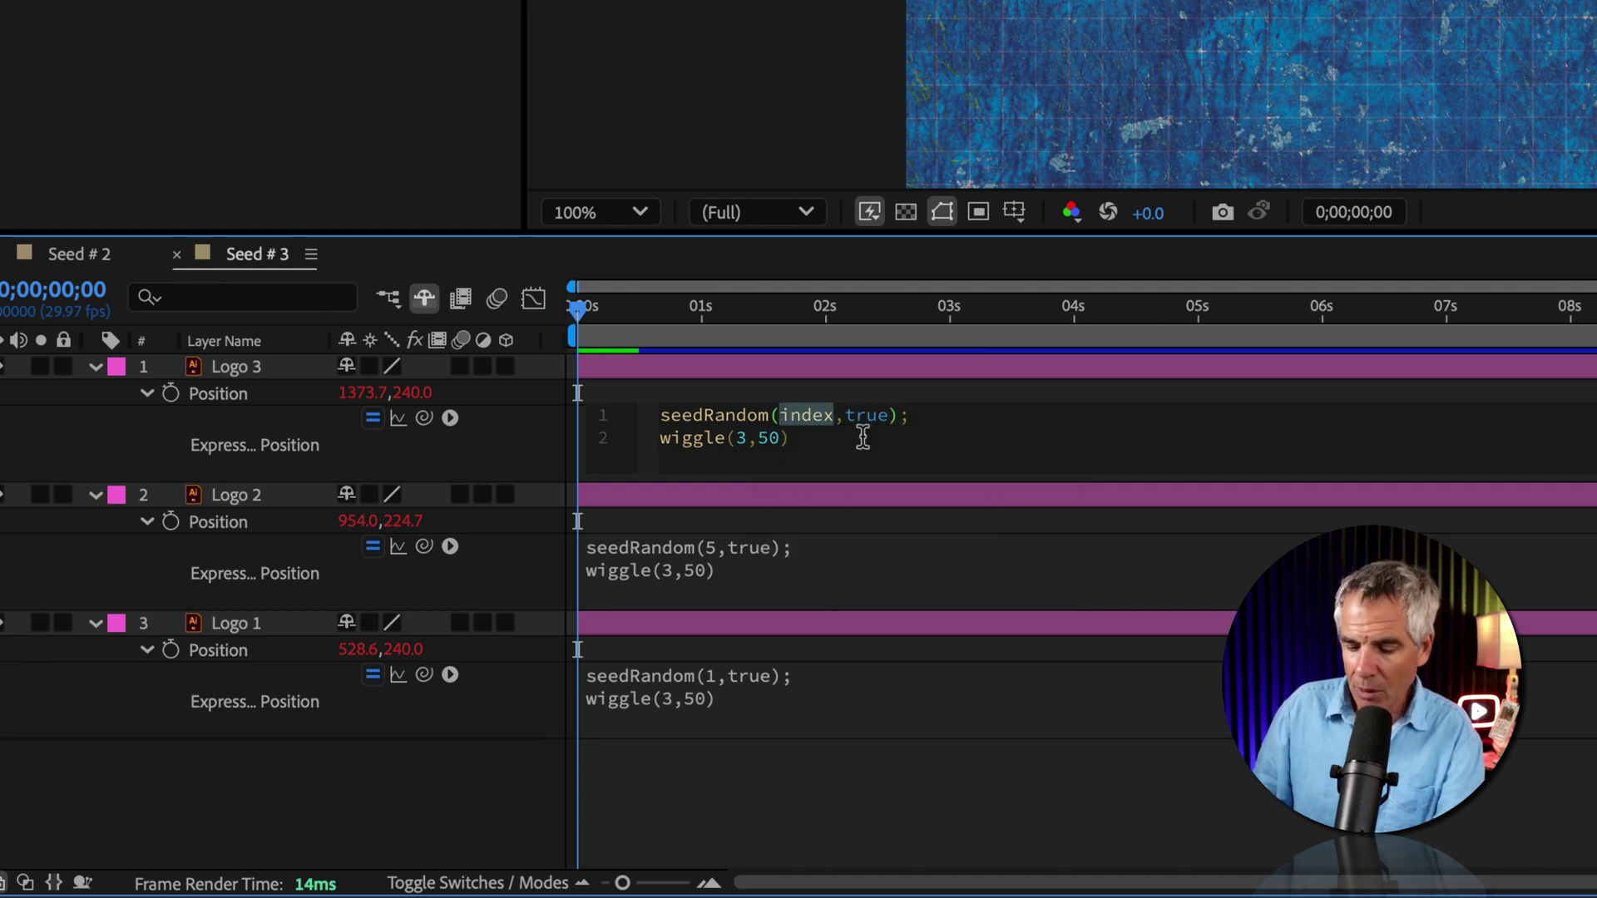
click(862, 437)
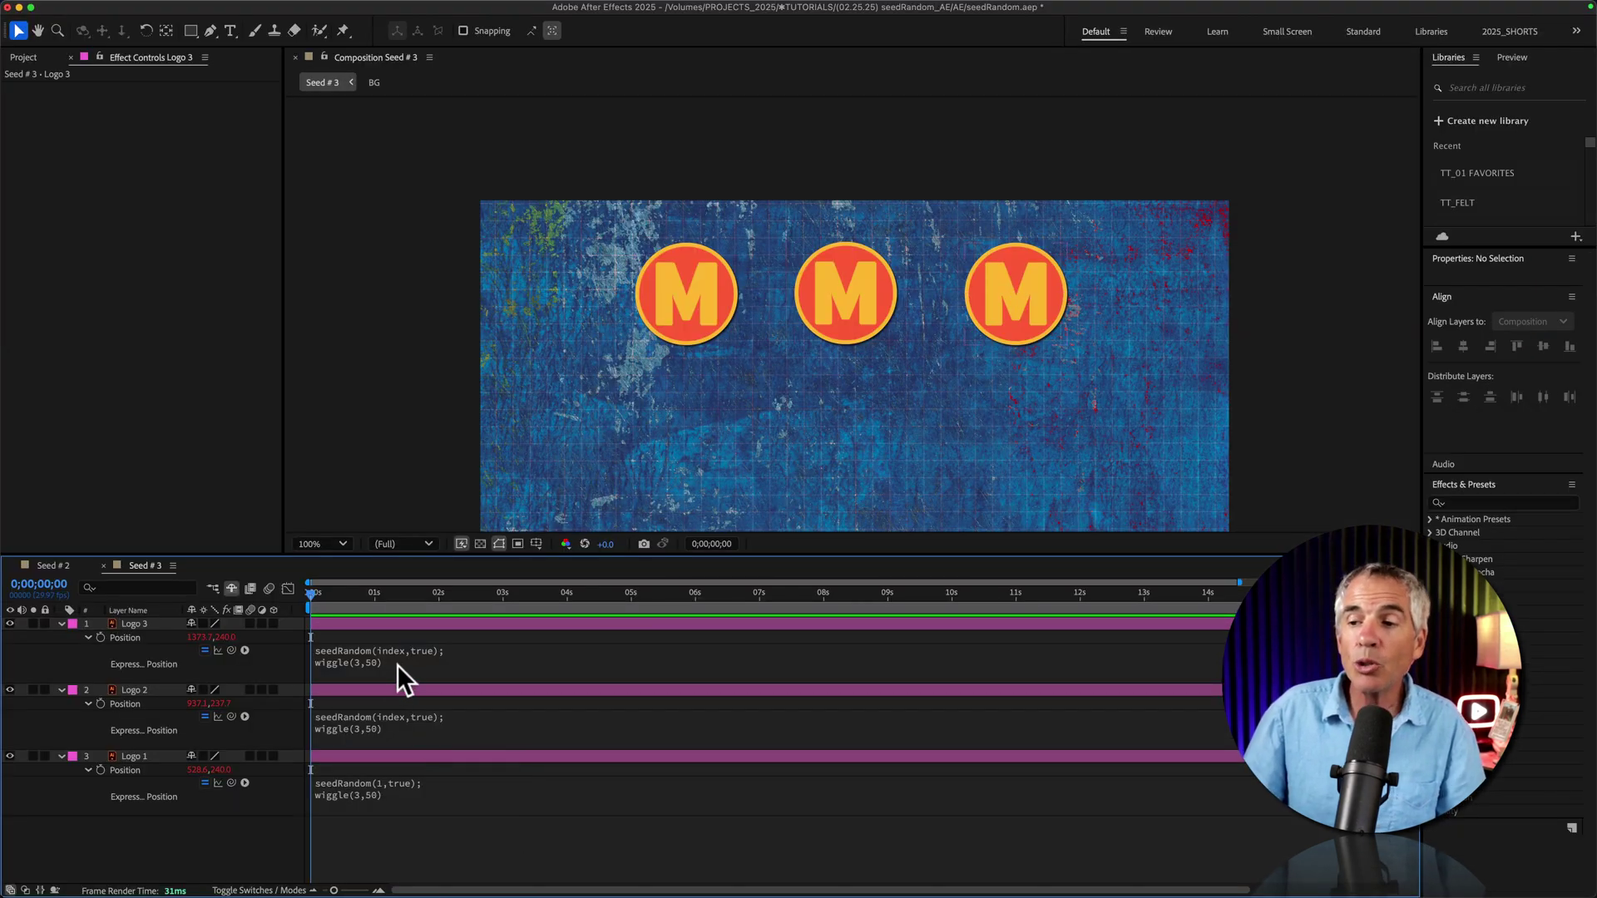
- Review Logo 3's expression and inspect Logo 3, Logo 2 and Logo 1 in turn
click(397, 665)
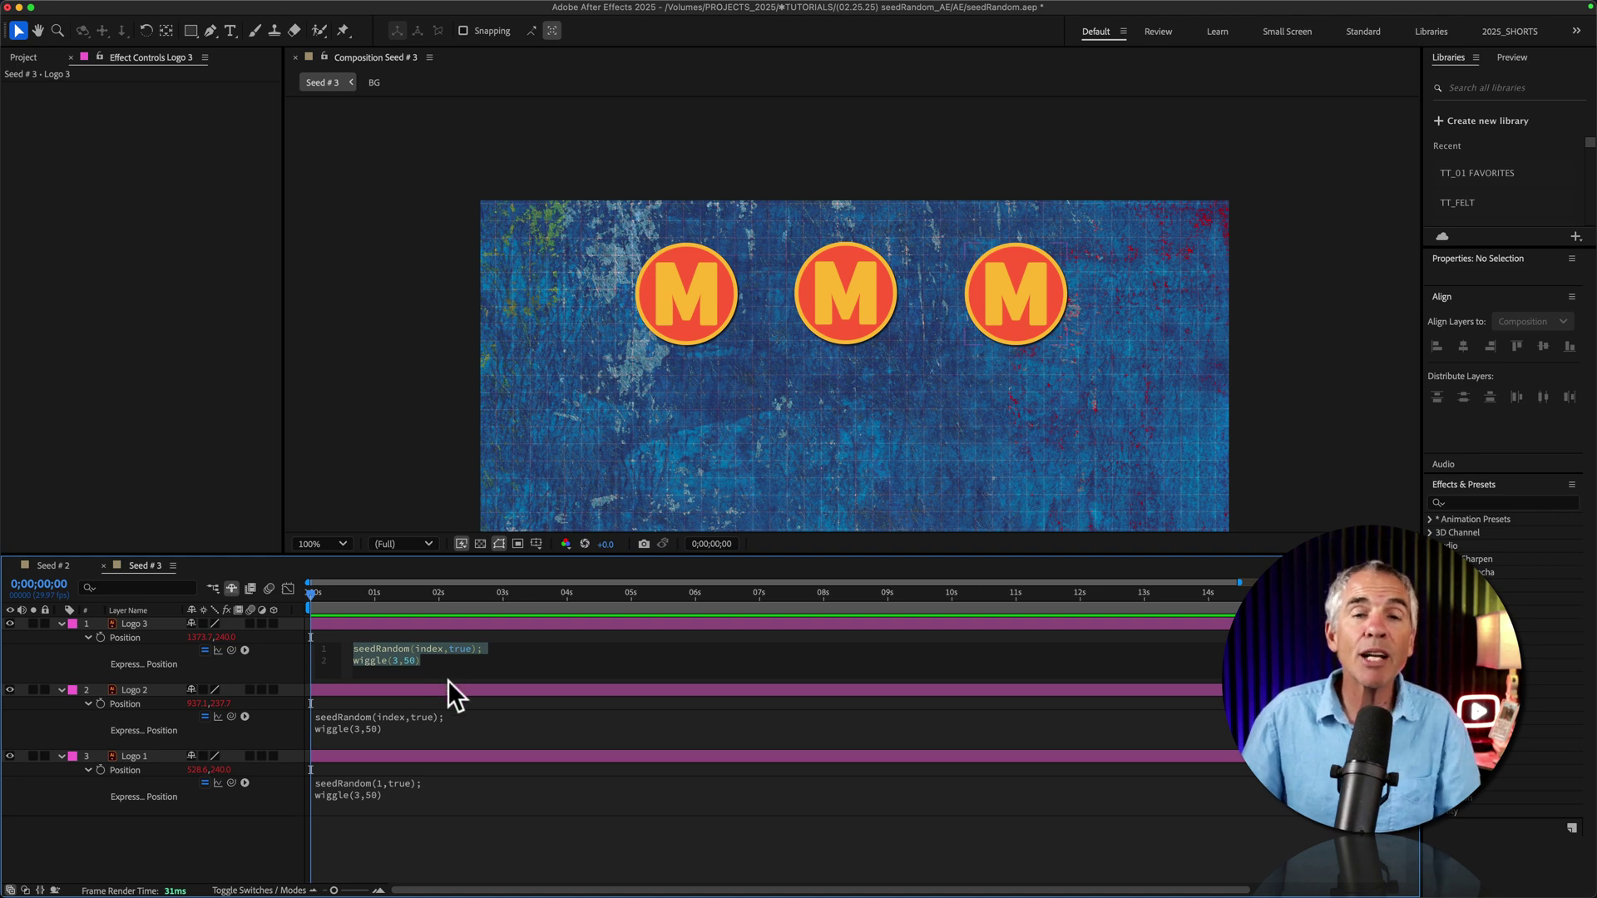
click(452, 836)
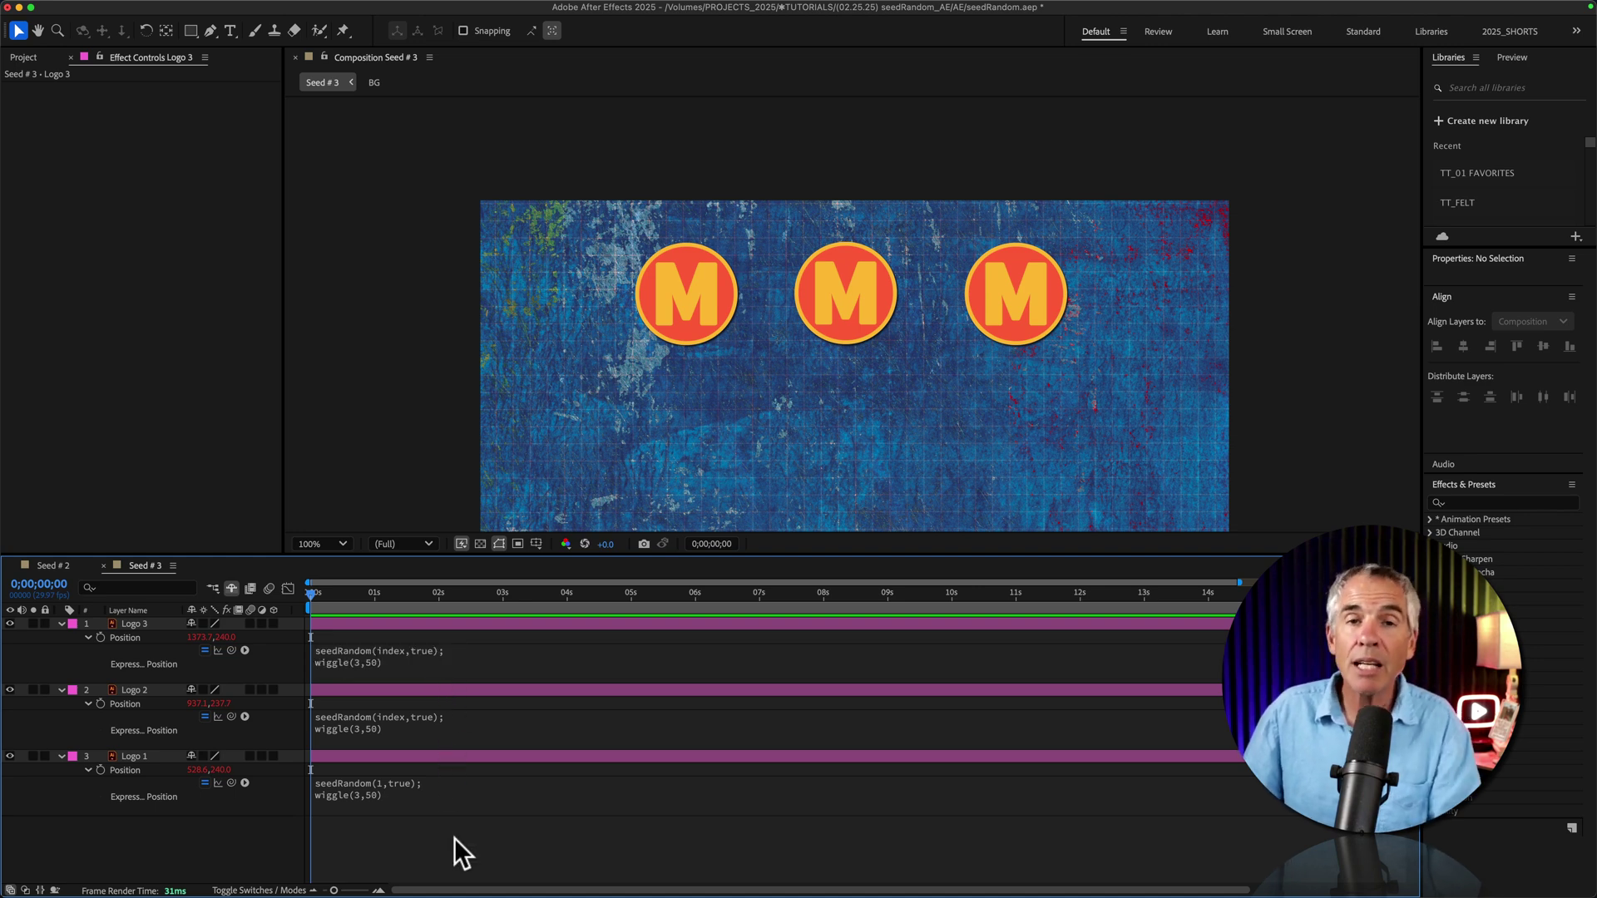
click(146, 622)
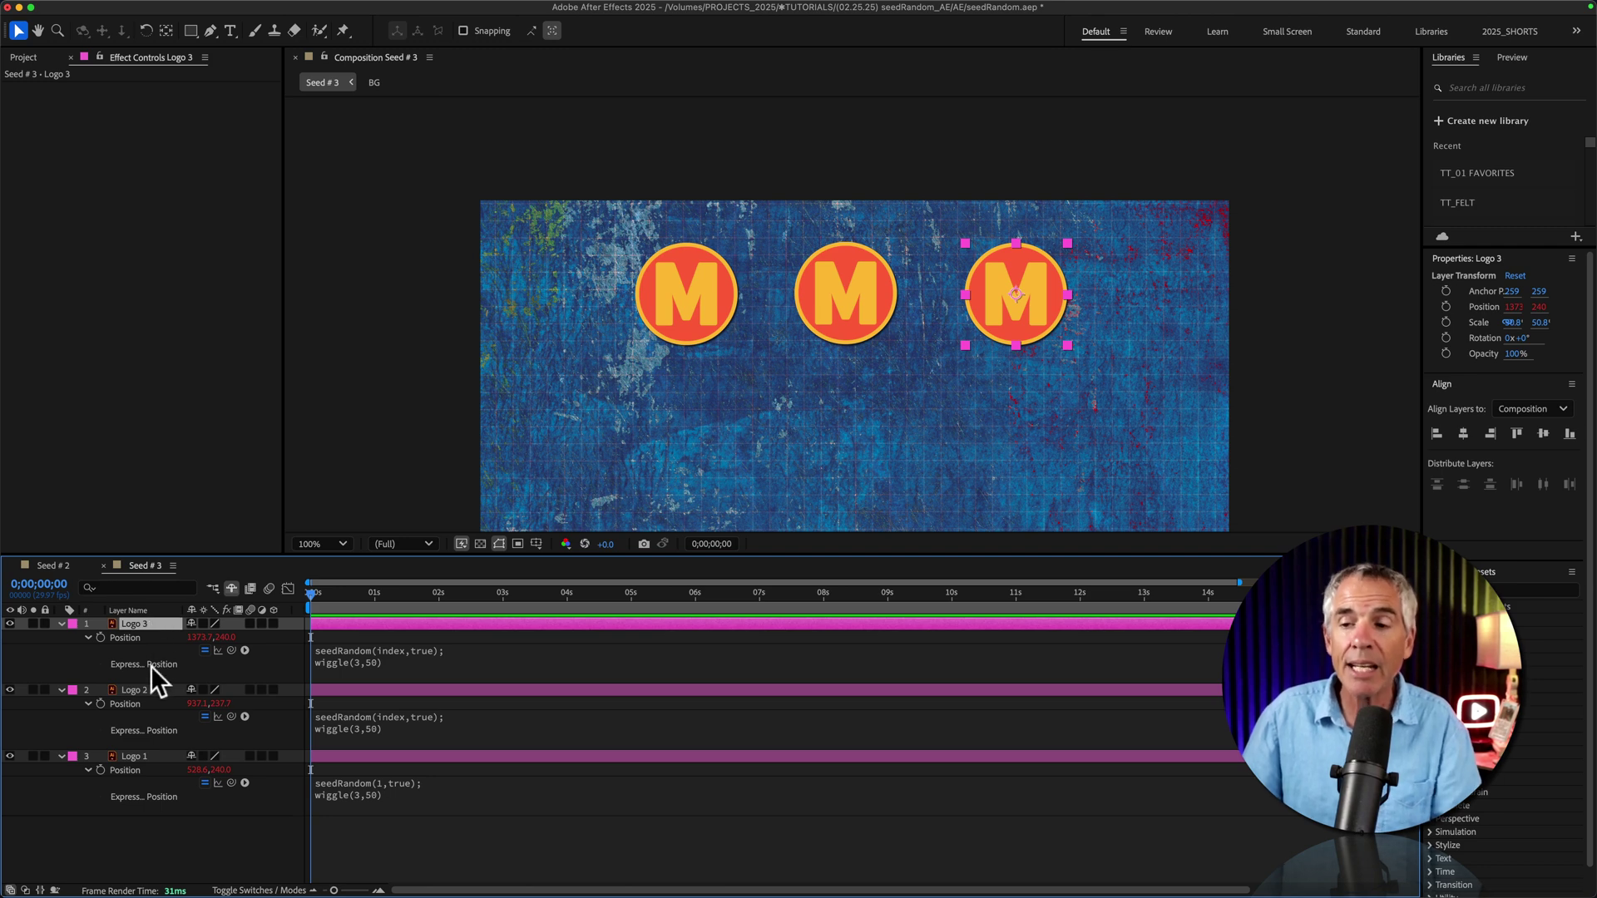
click(146, 690)
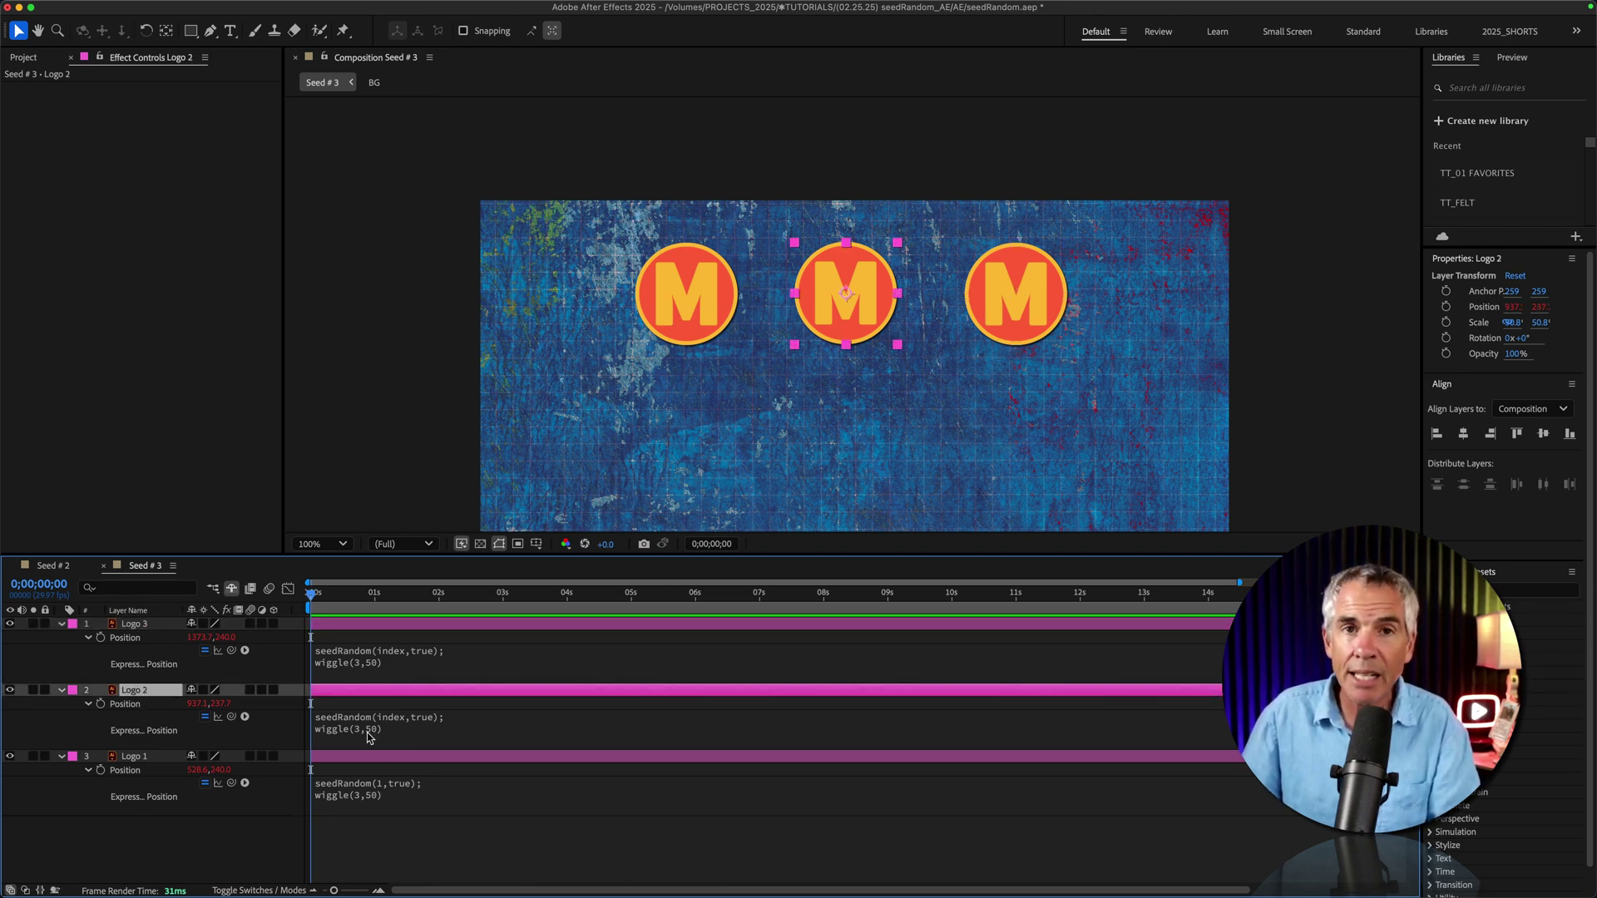
click(137, 753)
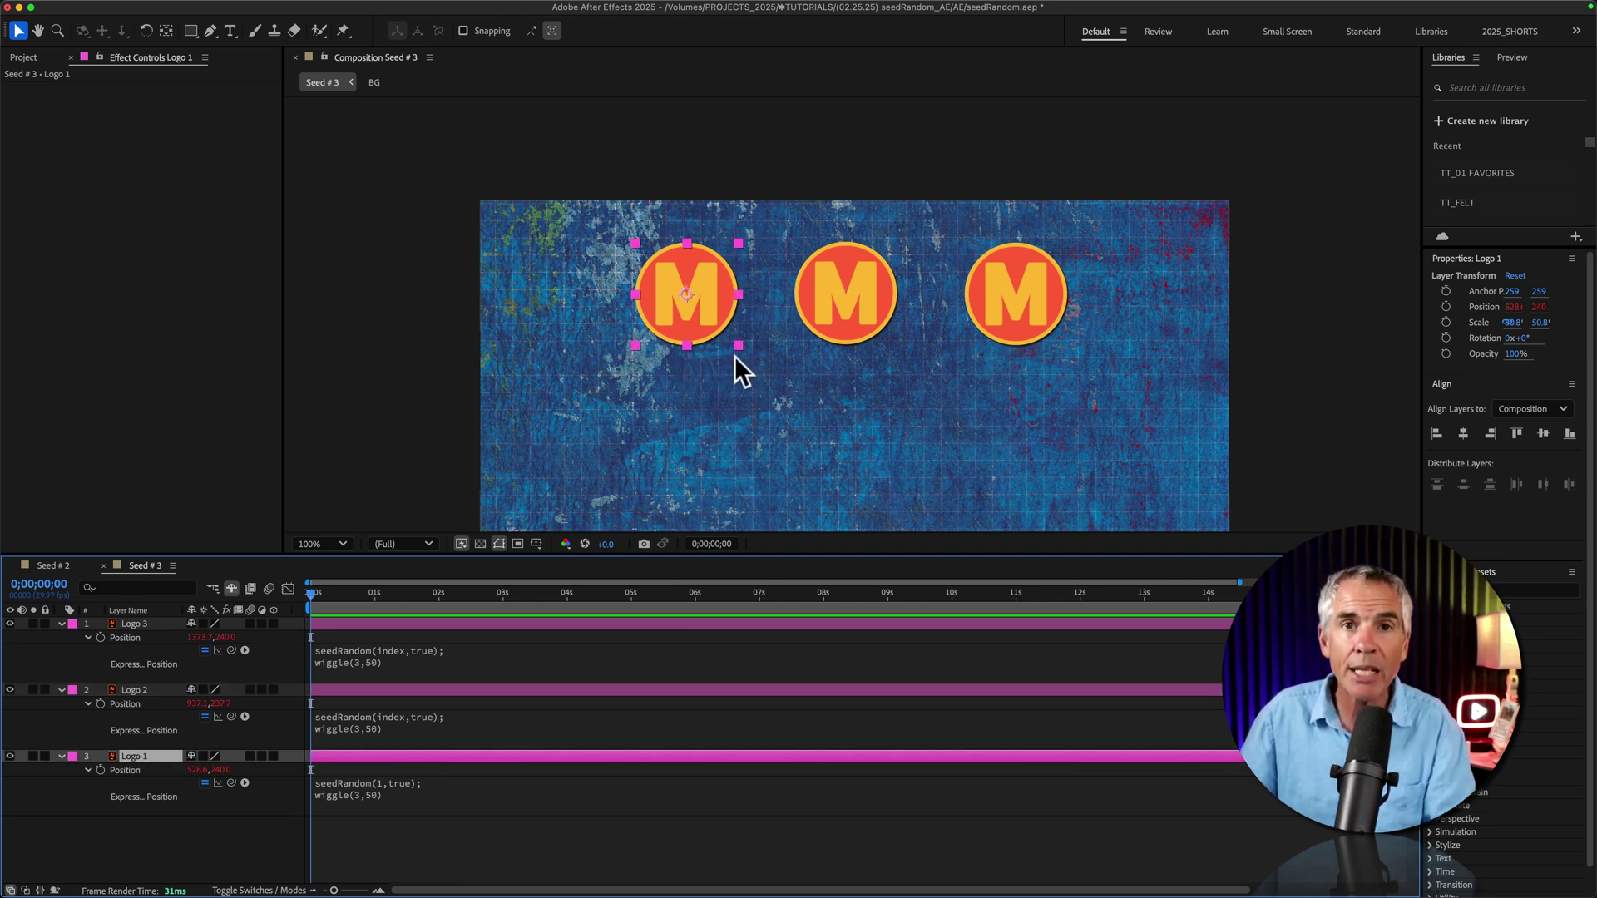
click(771, 366)
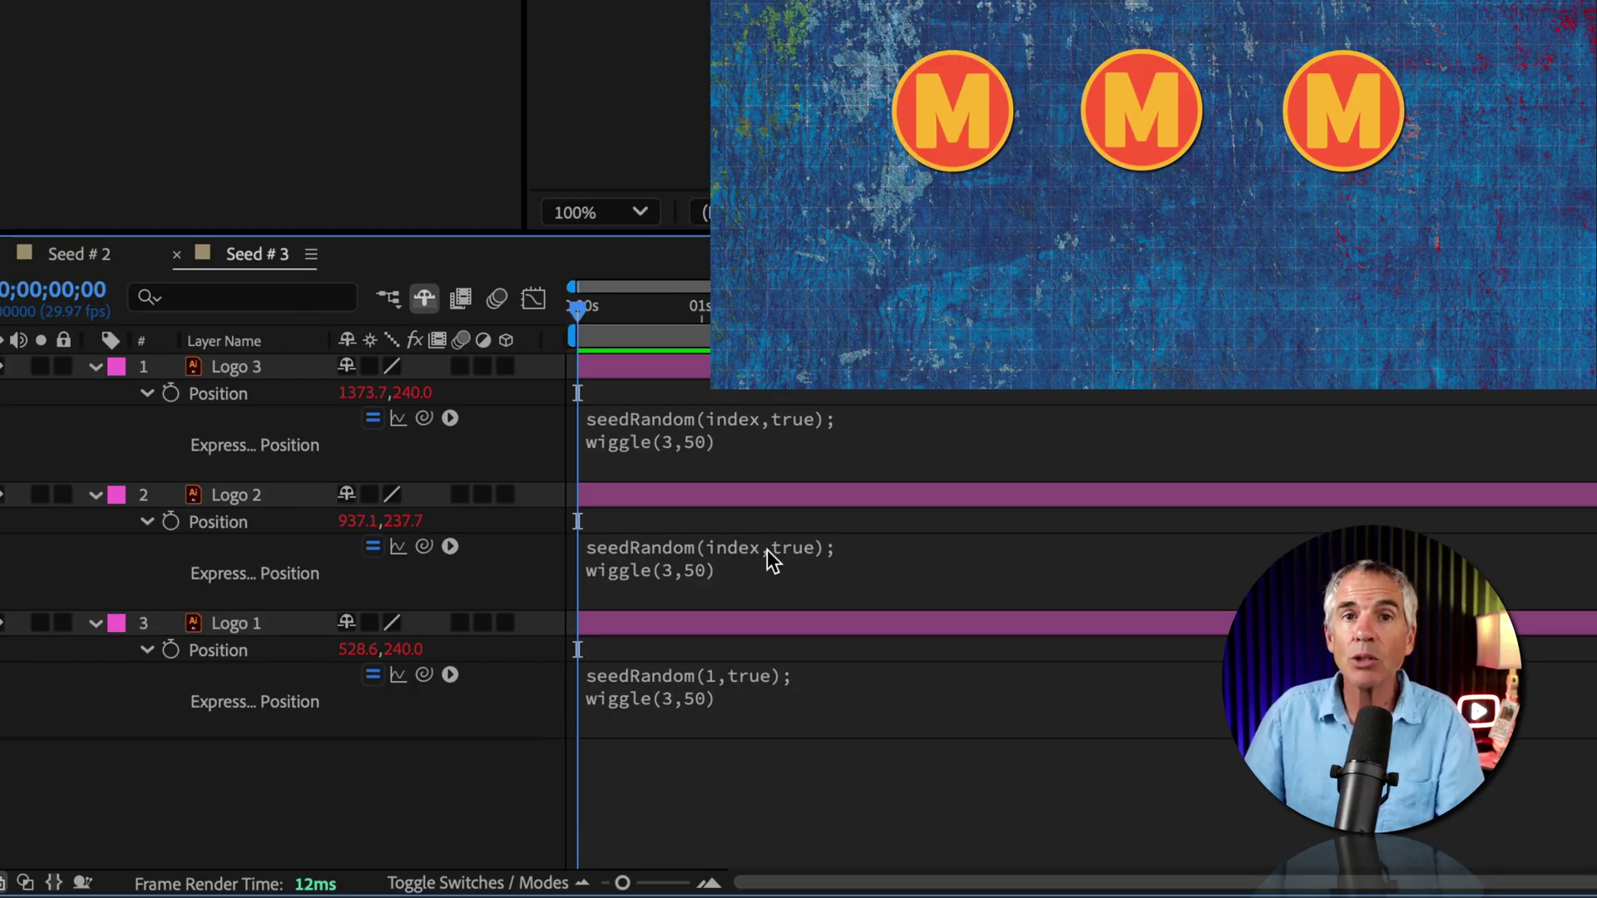
- Duplicate Logo 2 into a new Logo 4 and check its Position expression
click(260, 391)
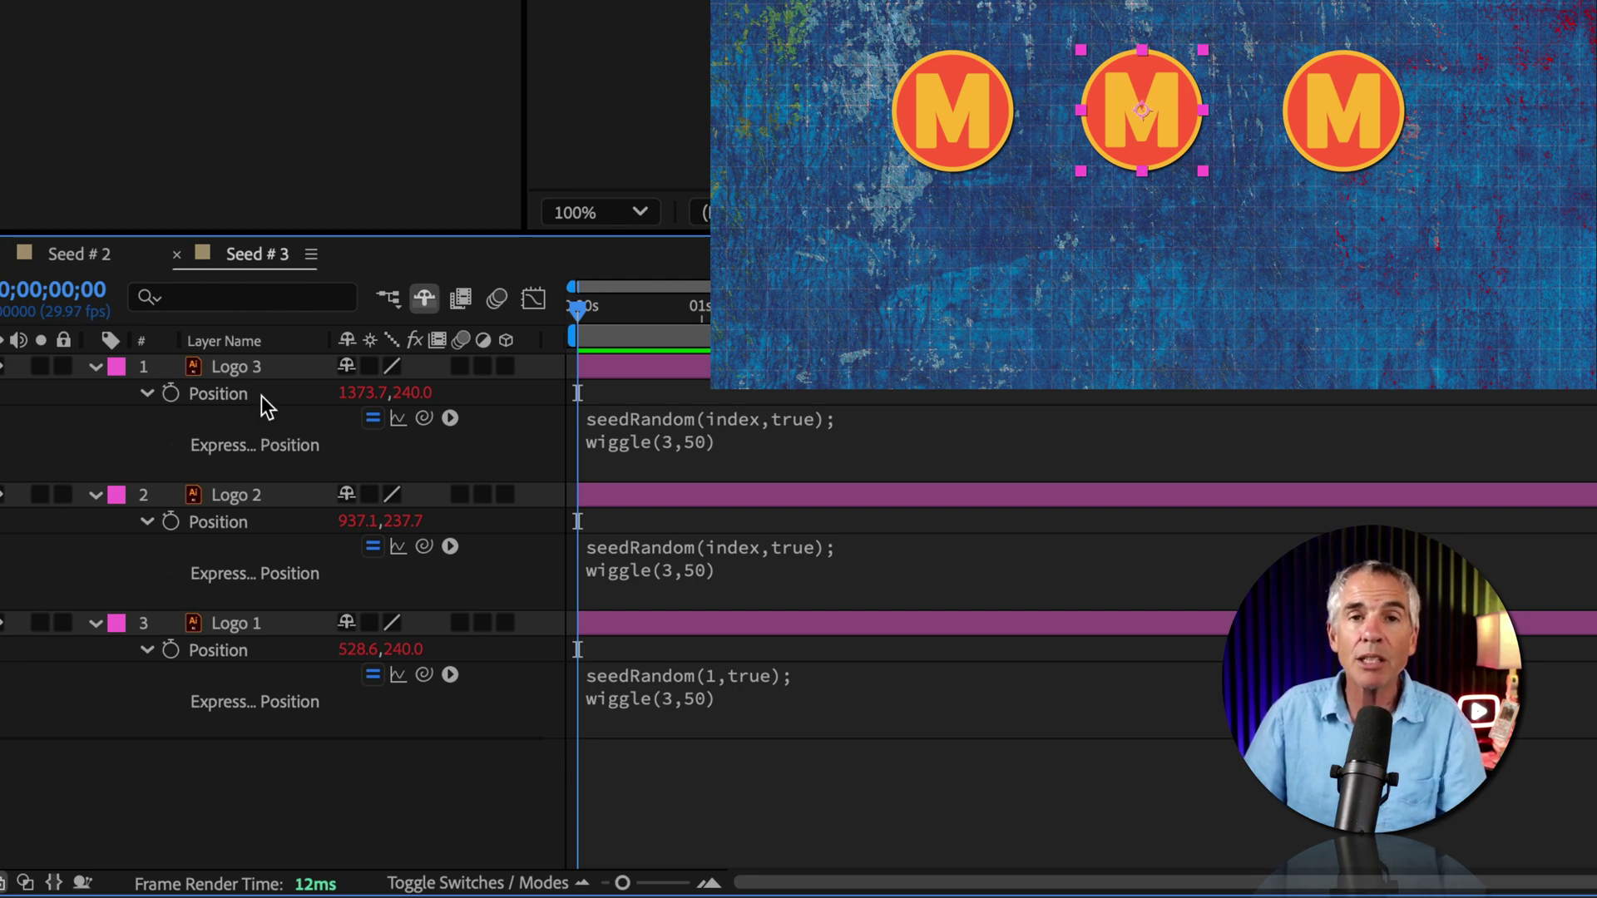
click(242, 491)
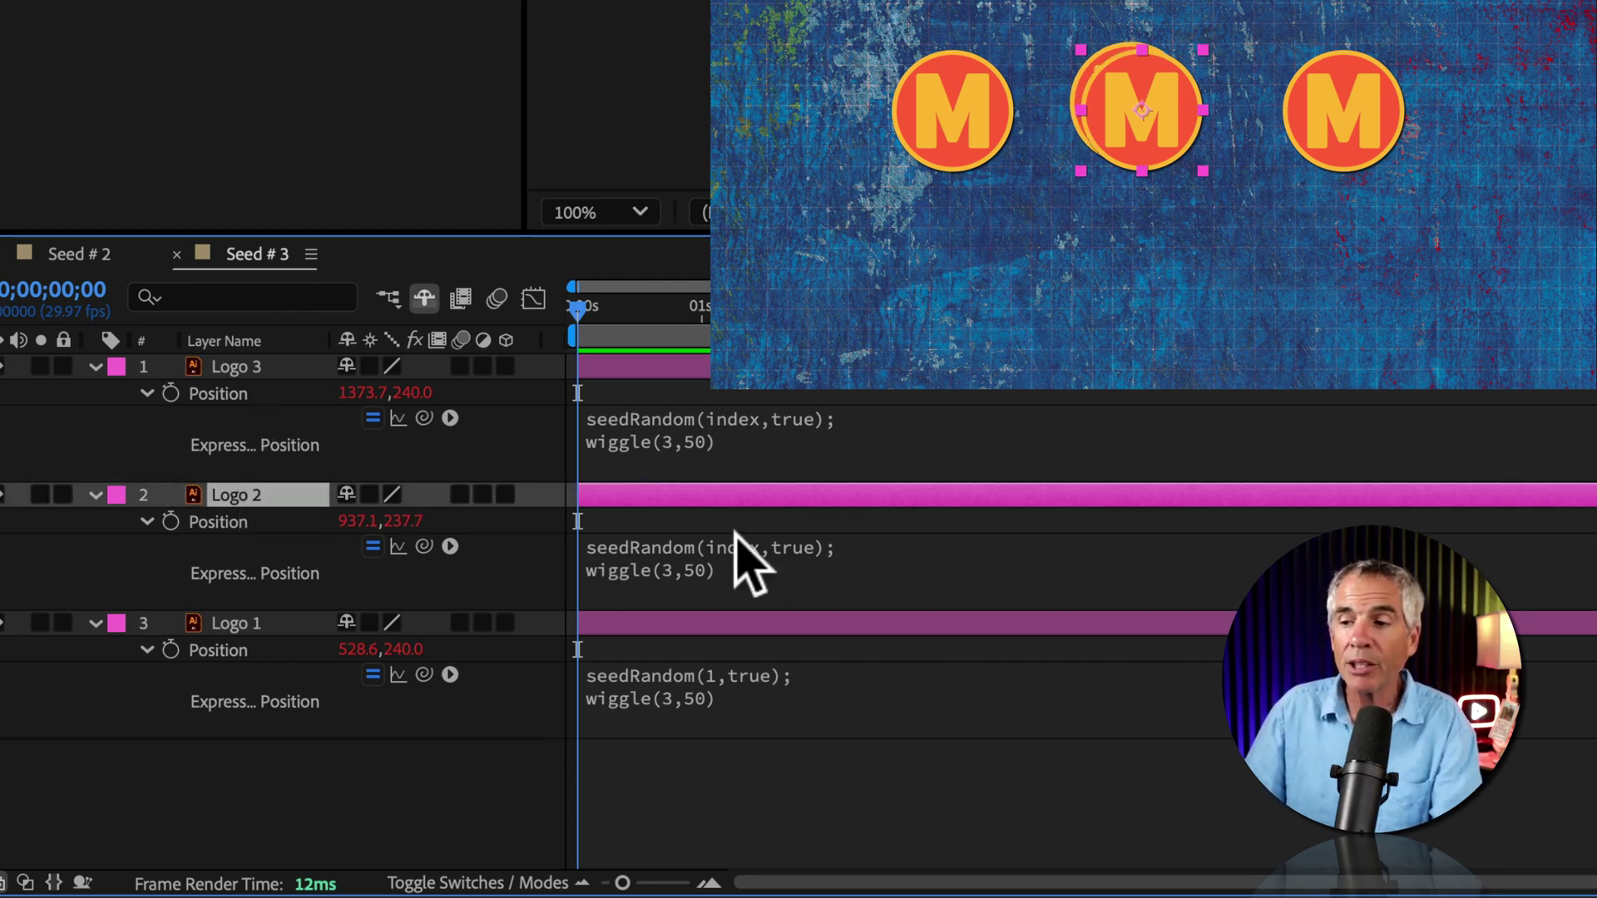
key(ctrl+d)
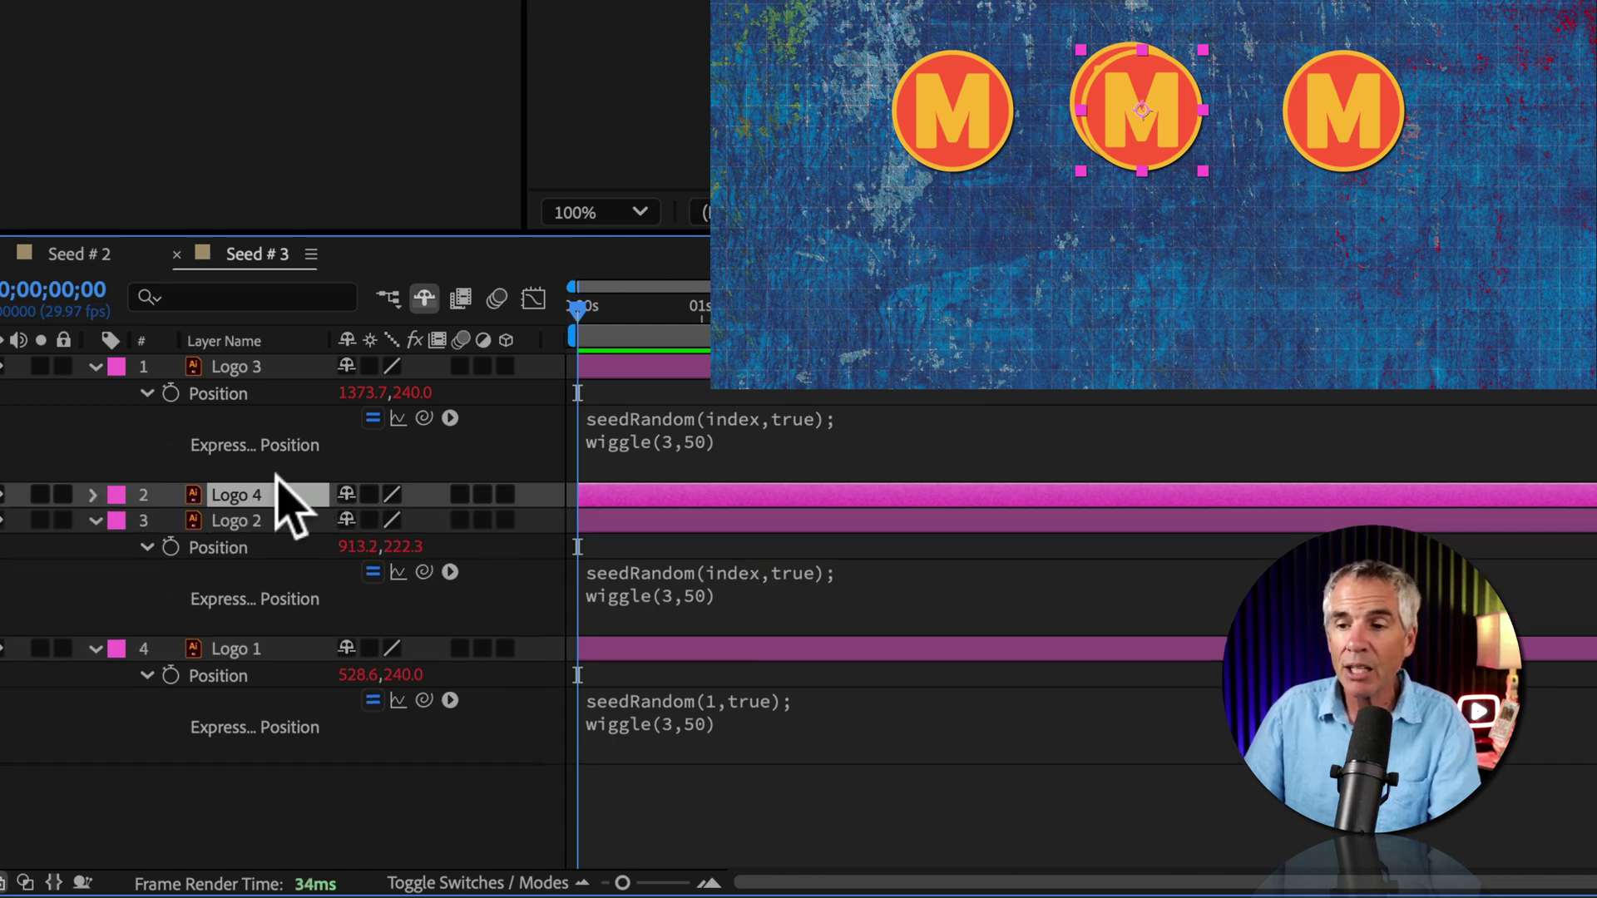
key(e)
key(e)
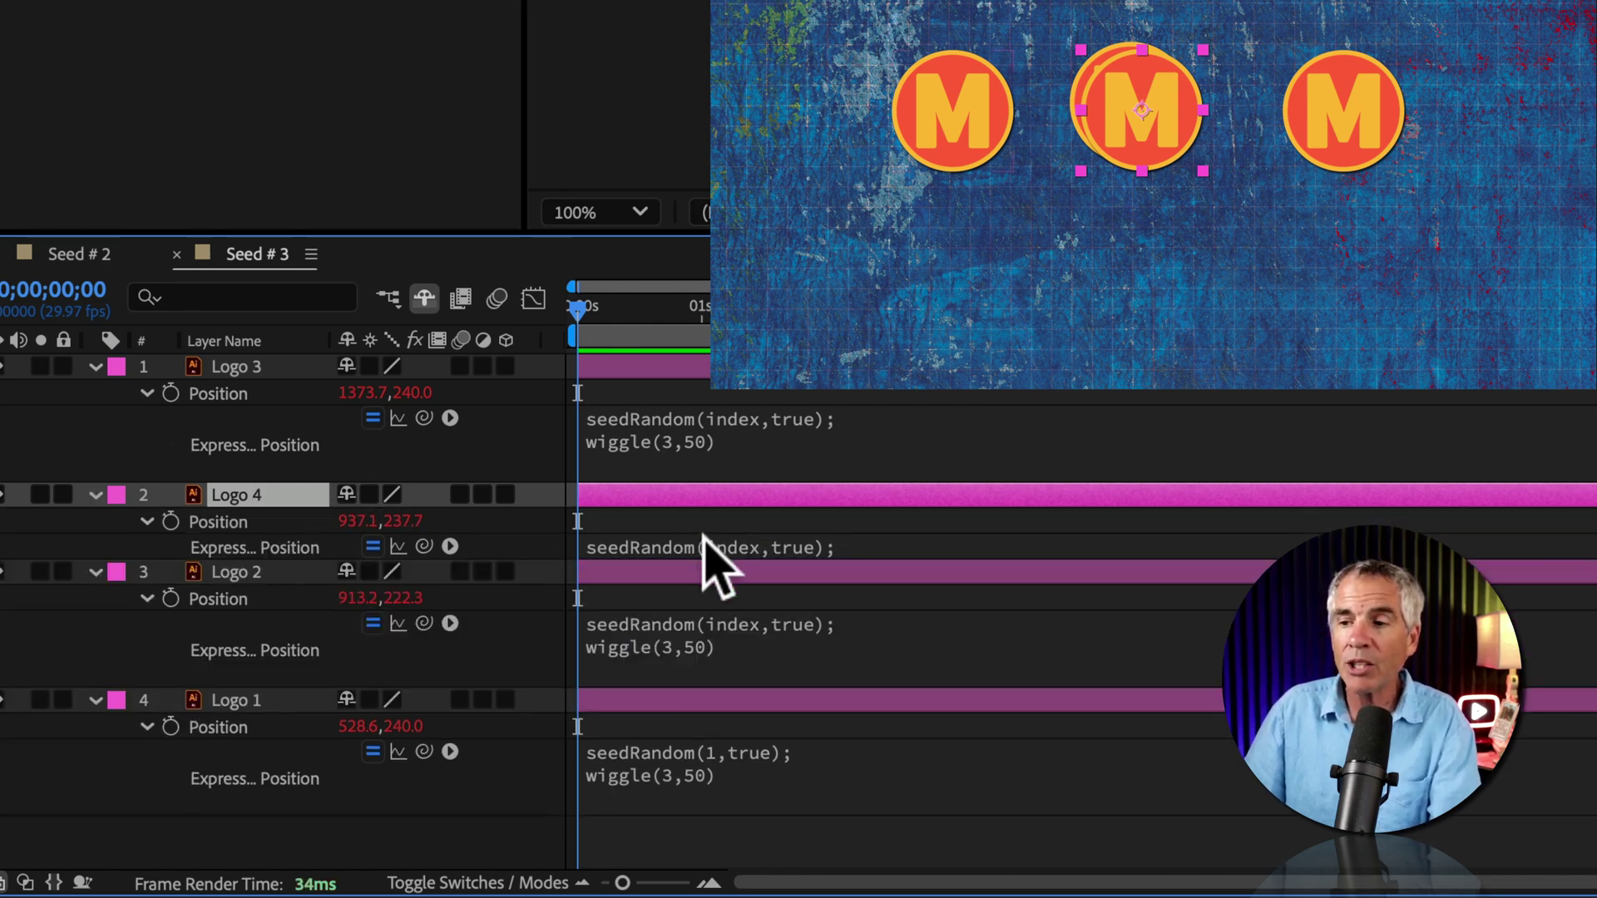
click(724, 566)
click(274, 499)
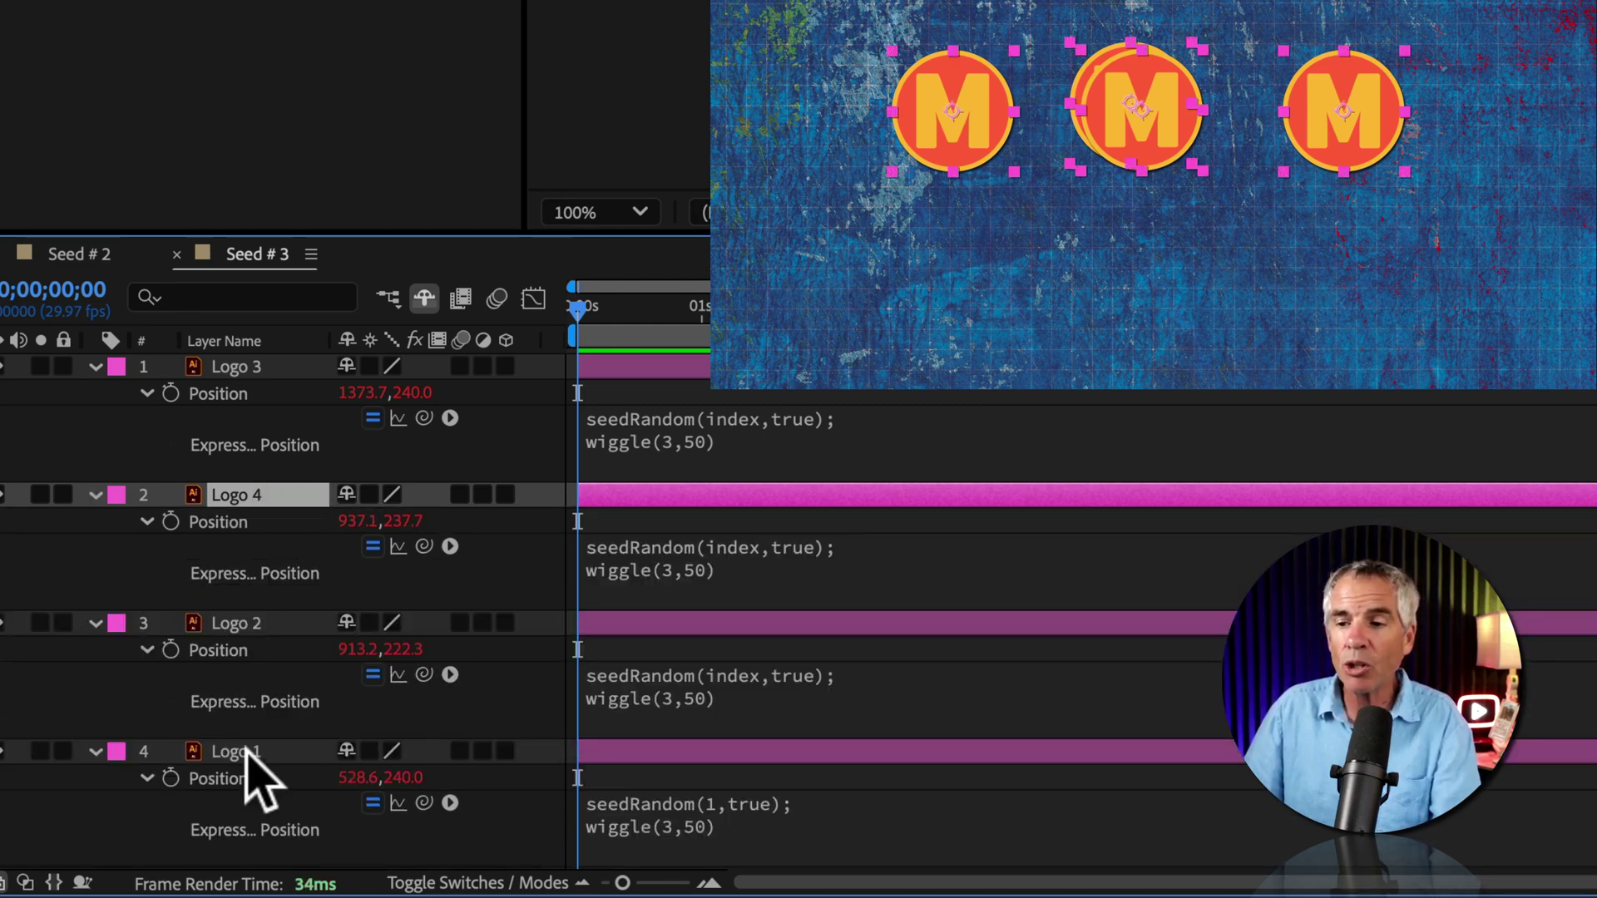
- Duplicate all four logo layers to make eight, then preview the wiggle
click(258, 751)
shift+click(259, 369)
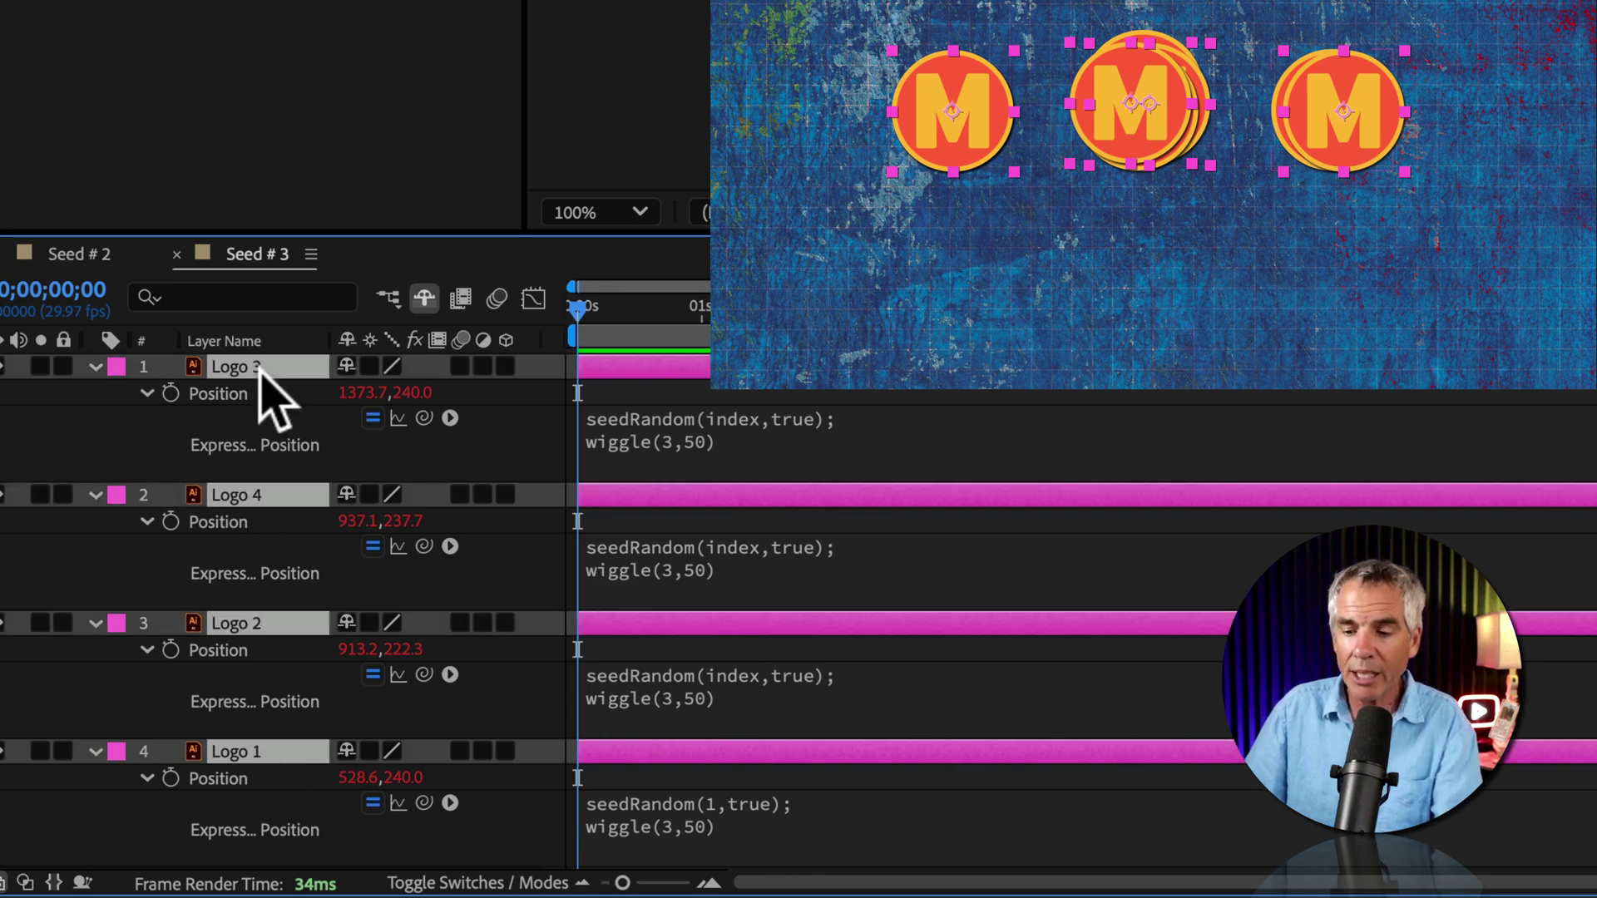
key(ctrl+d)
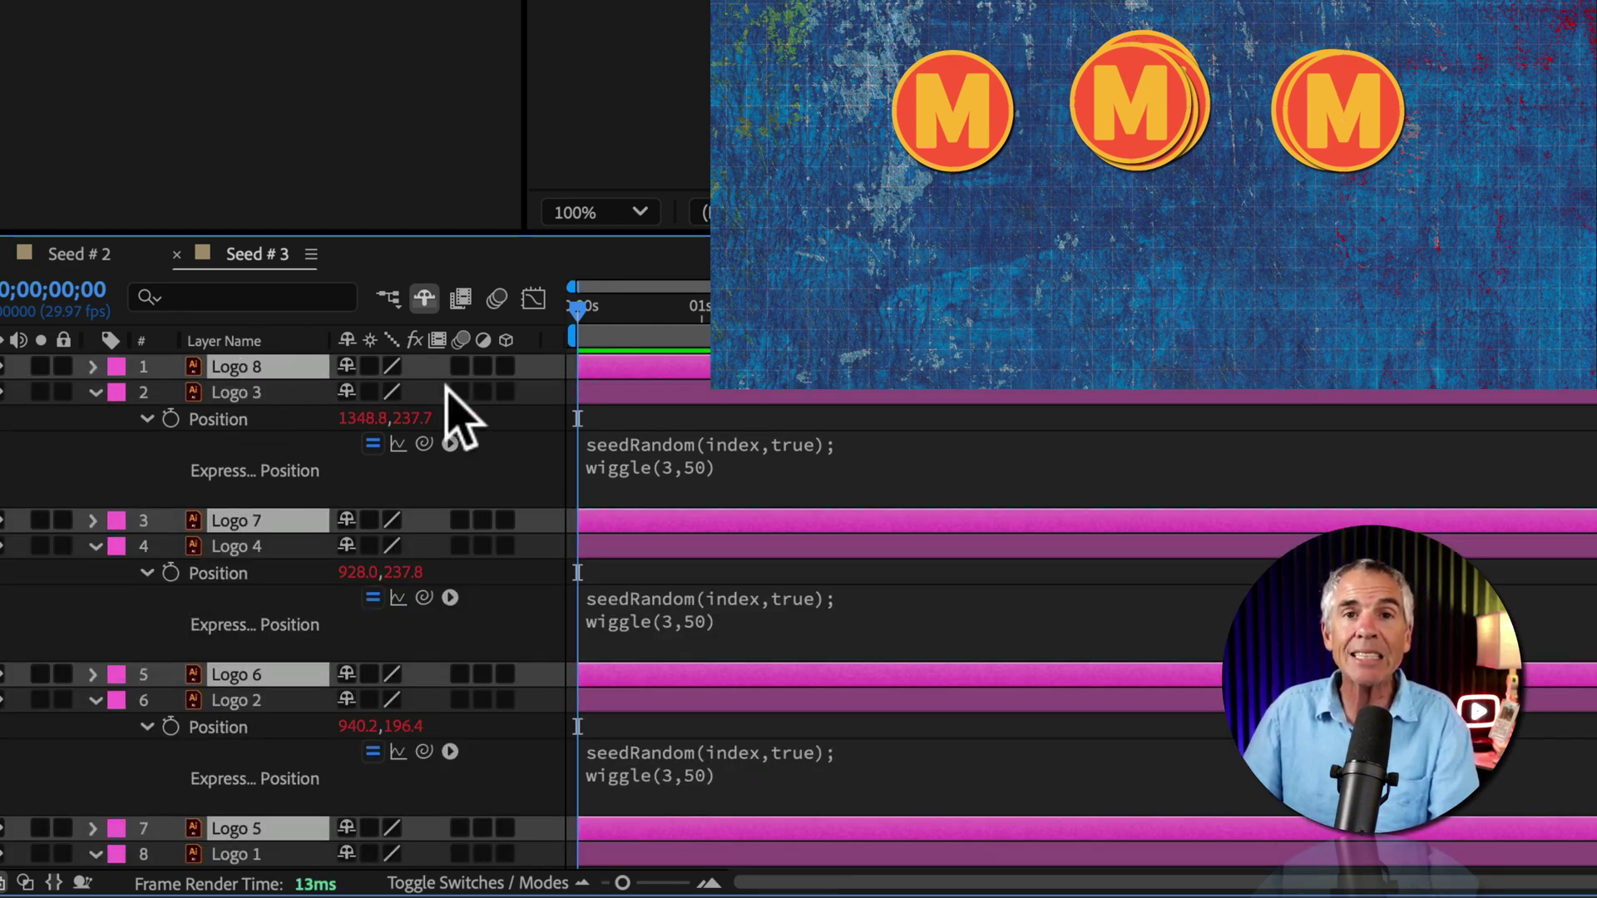
click(591, 70)
key(space)
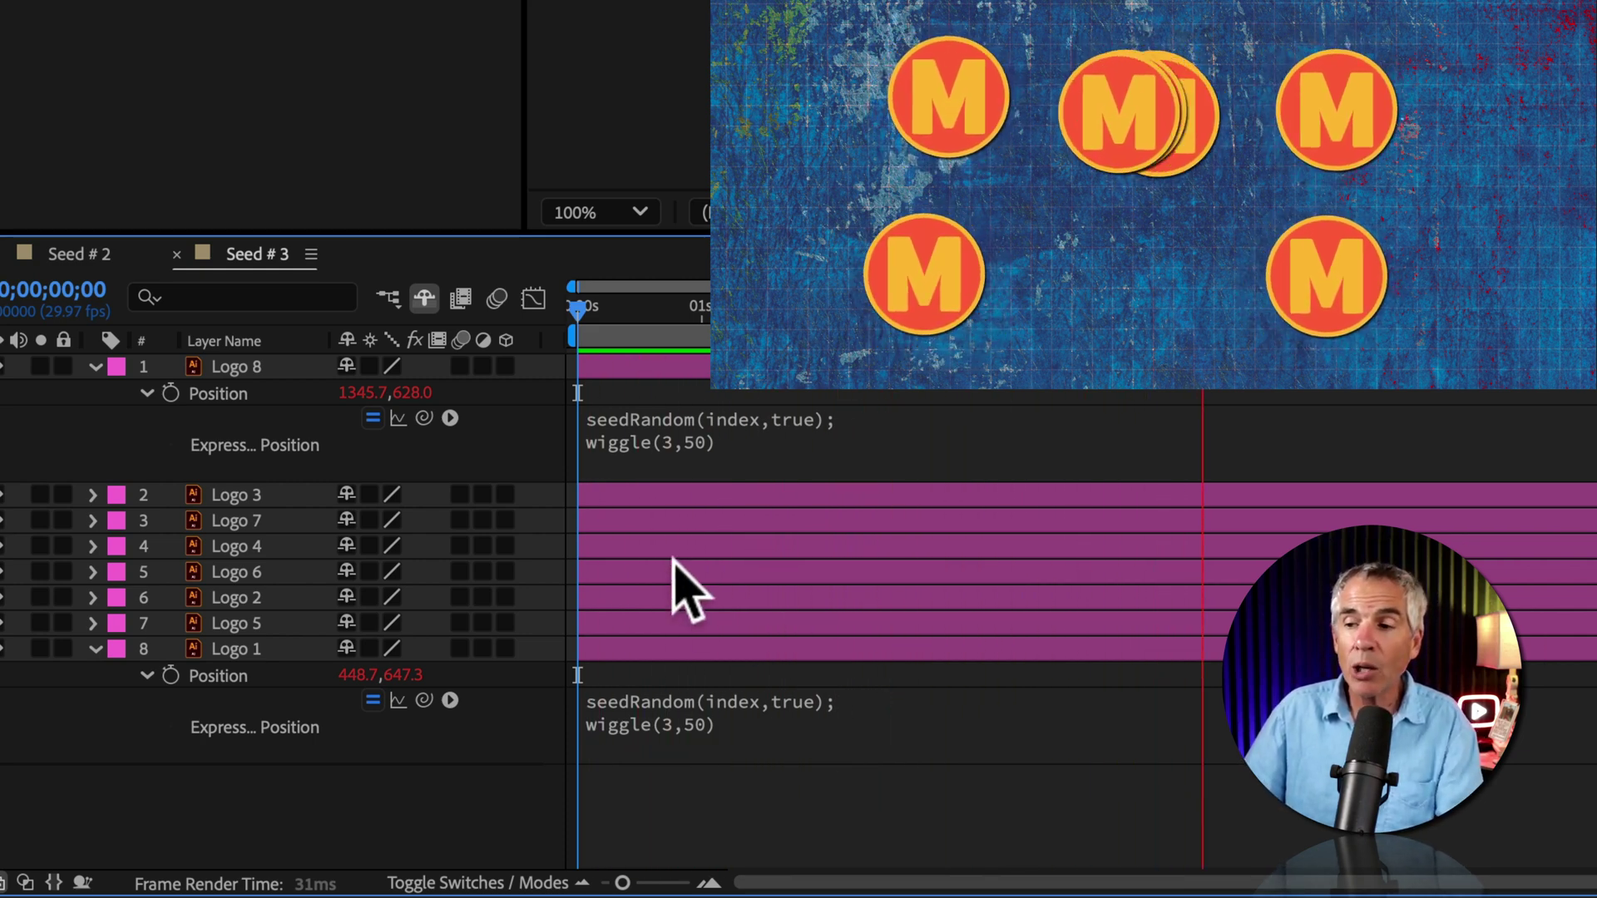
key(space)
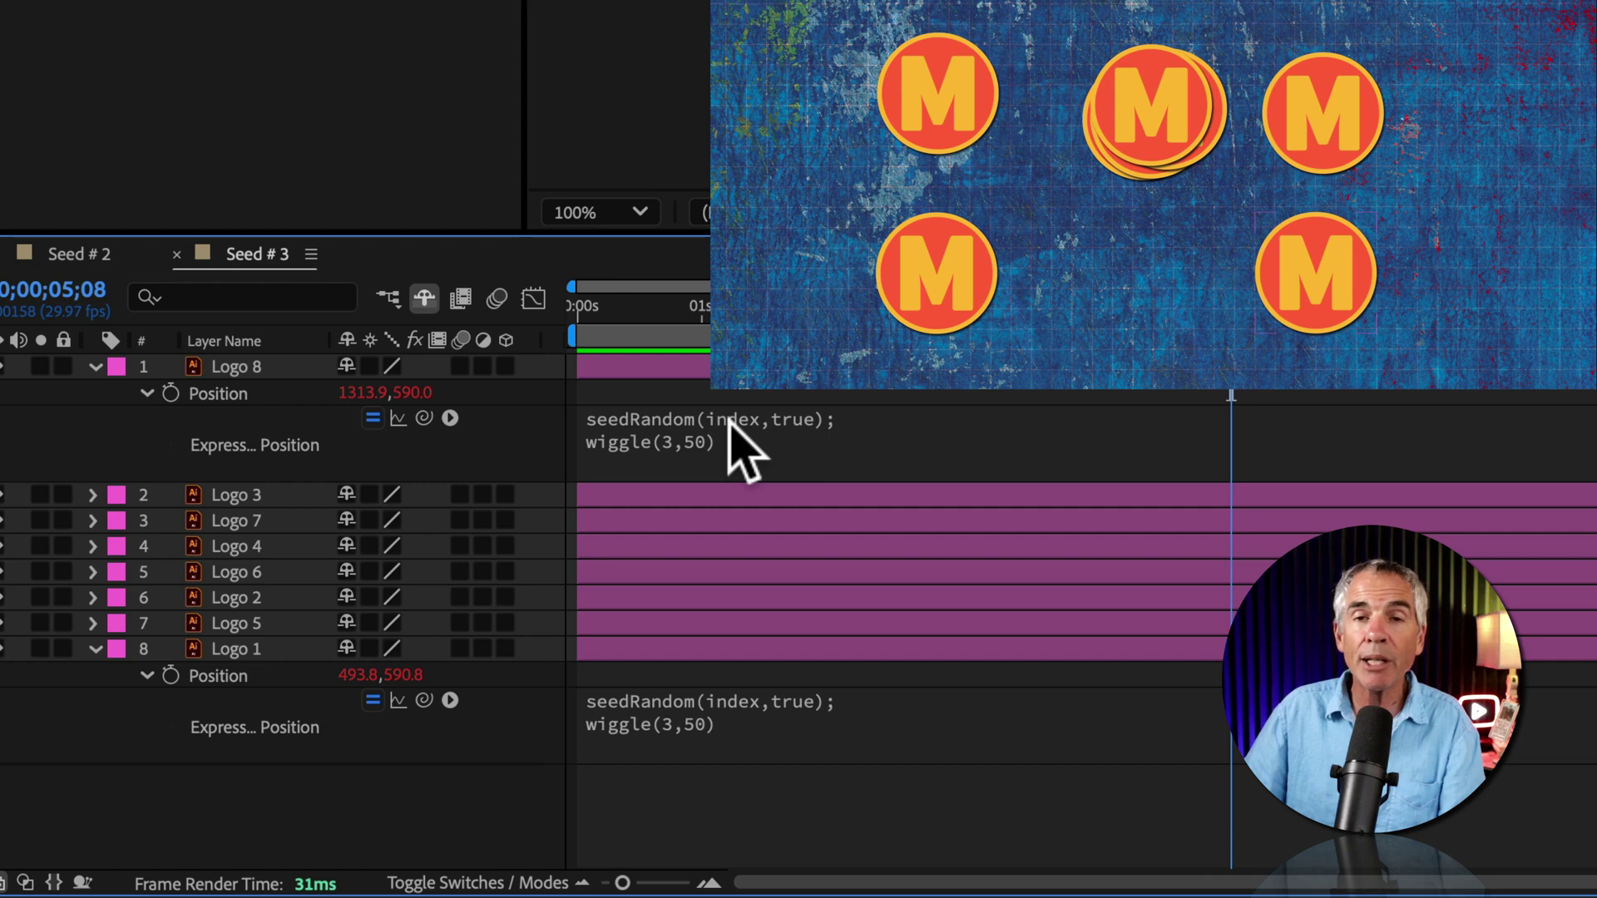
- Change Logo 8's Position expression seed from index to seedRandom(17,true)
key(Home)
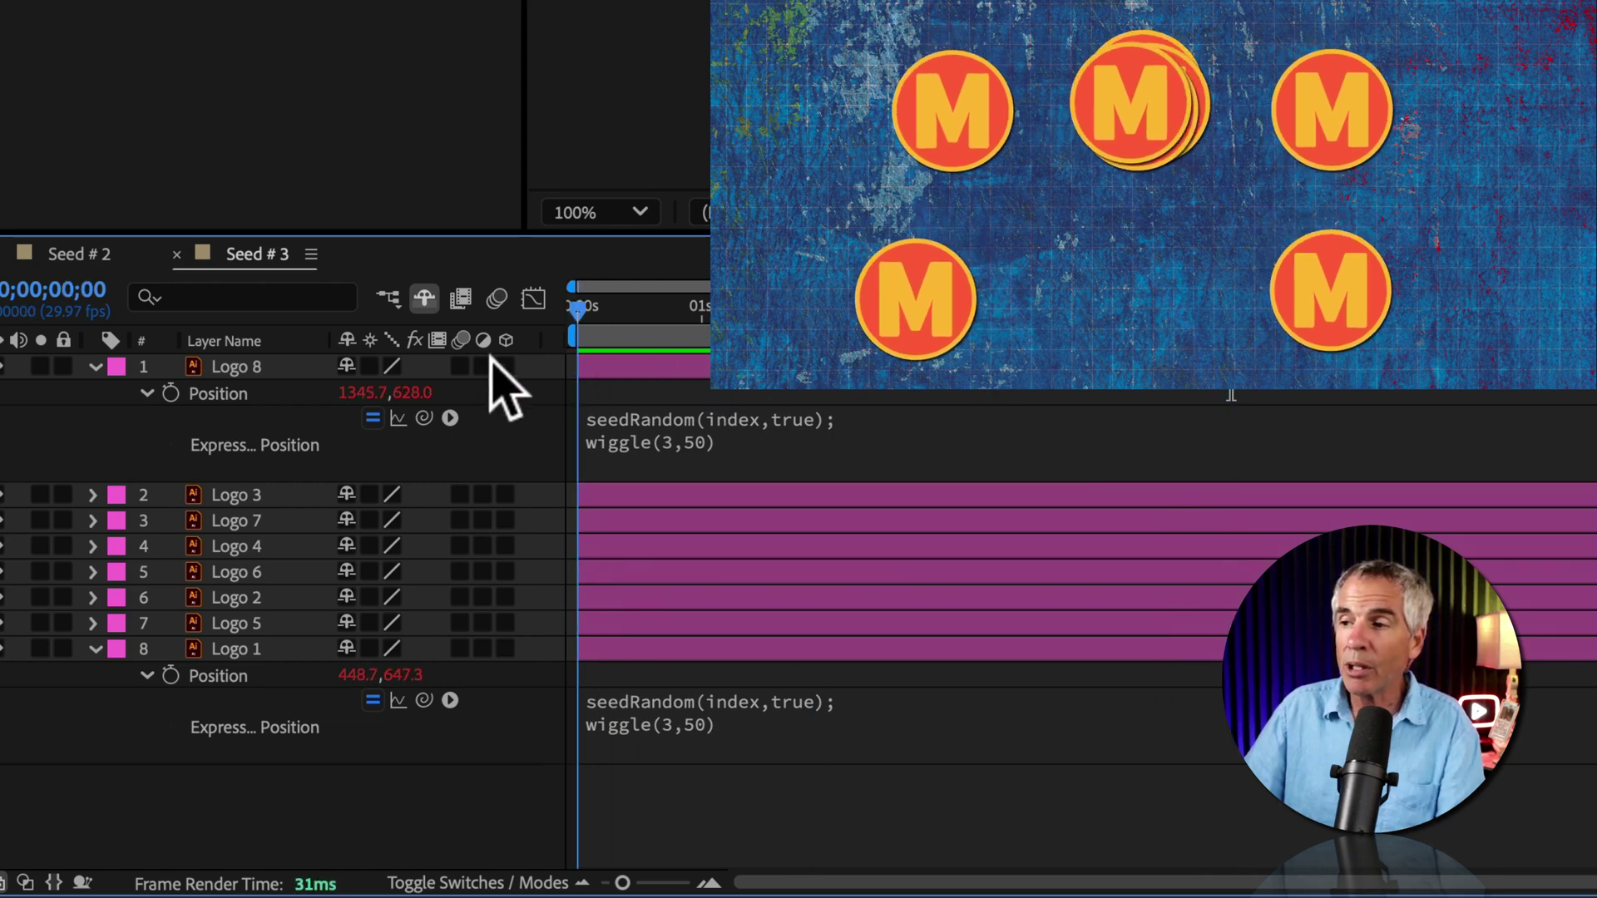
click(935, 302)
click(1364, 291)
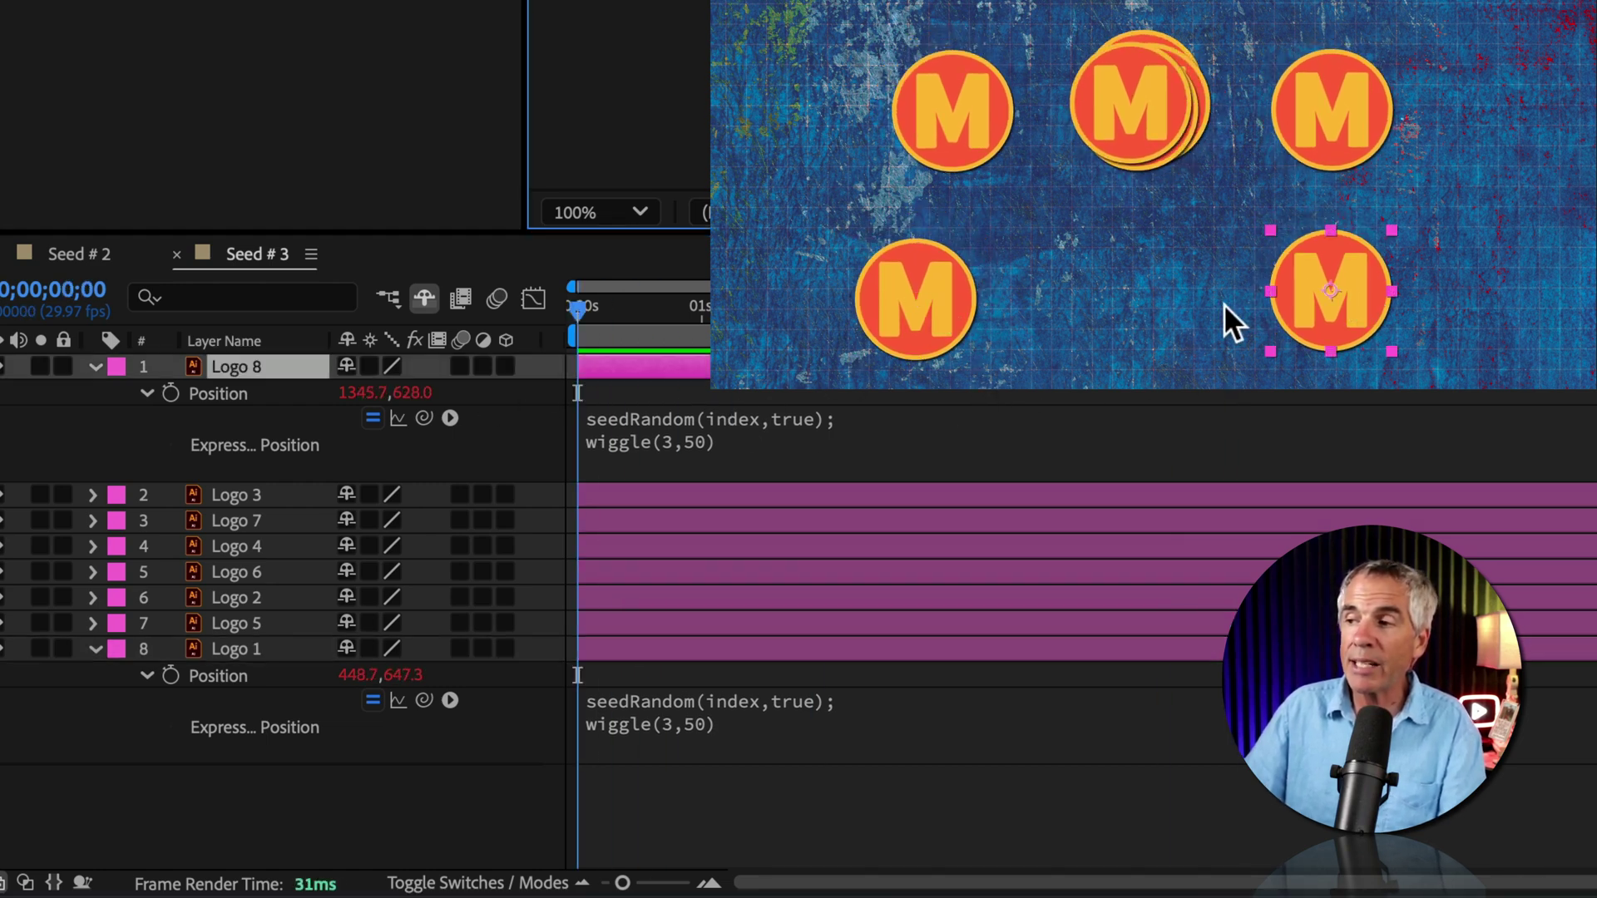
click(815, 419)
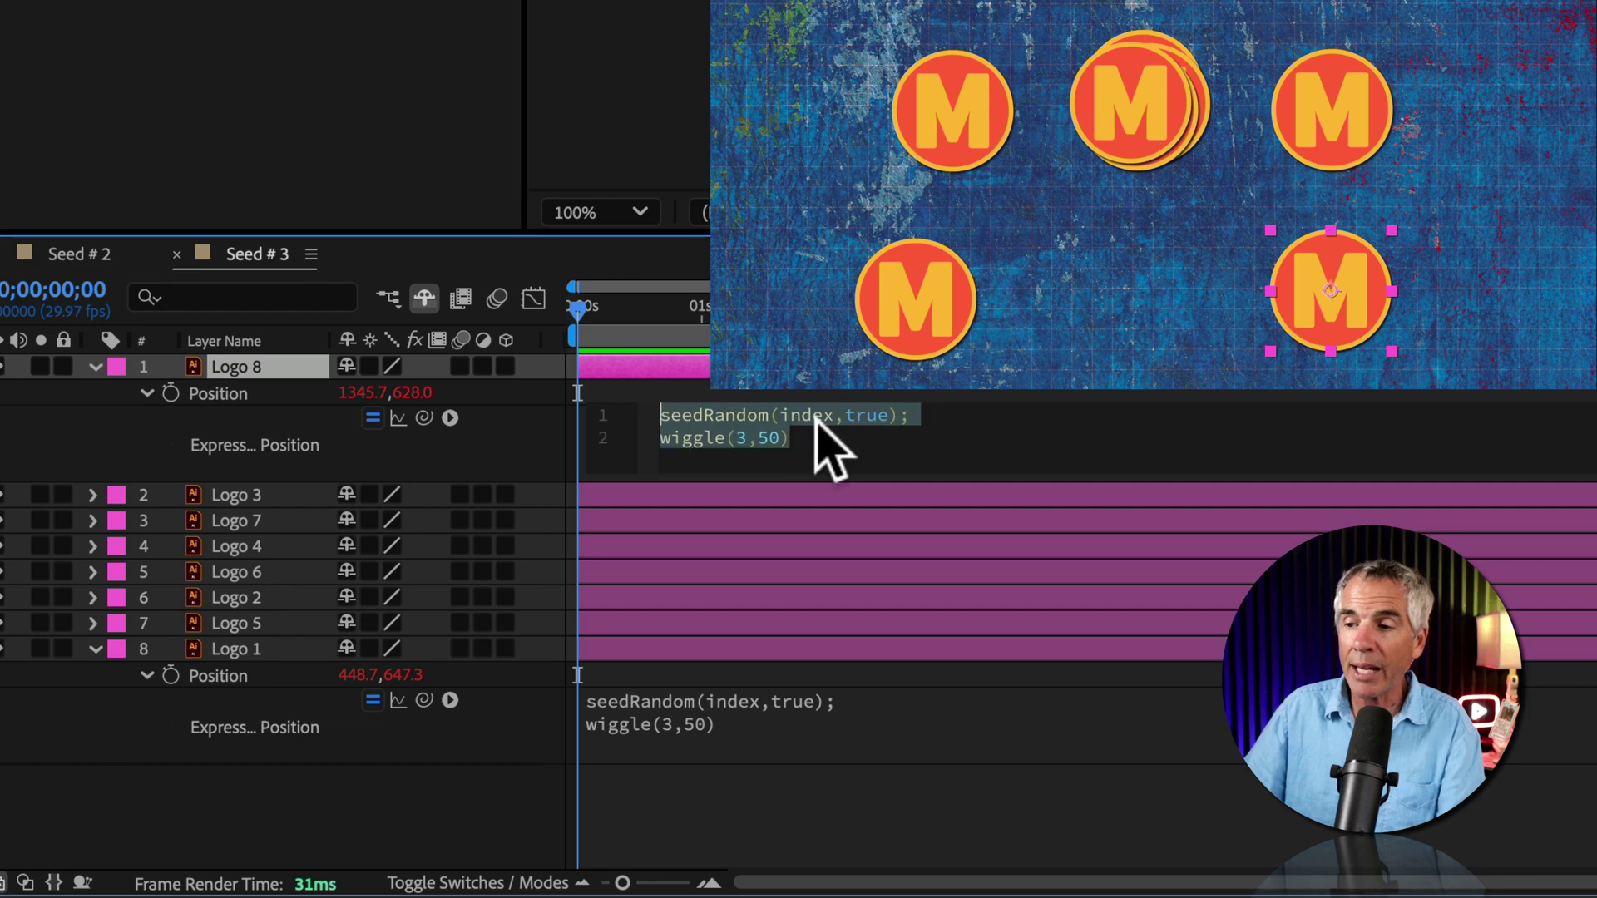
key(BackSpace)
key(BackSpace)
key(BackSpace)
key(BackSpace)
key(BackSpace)
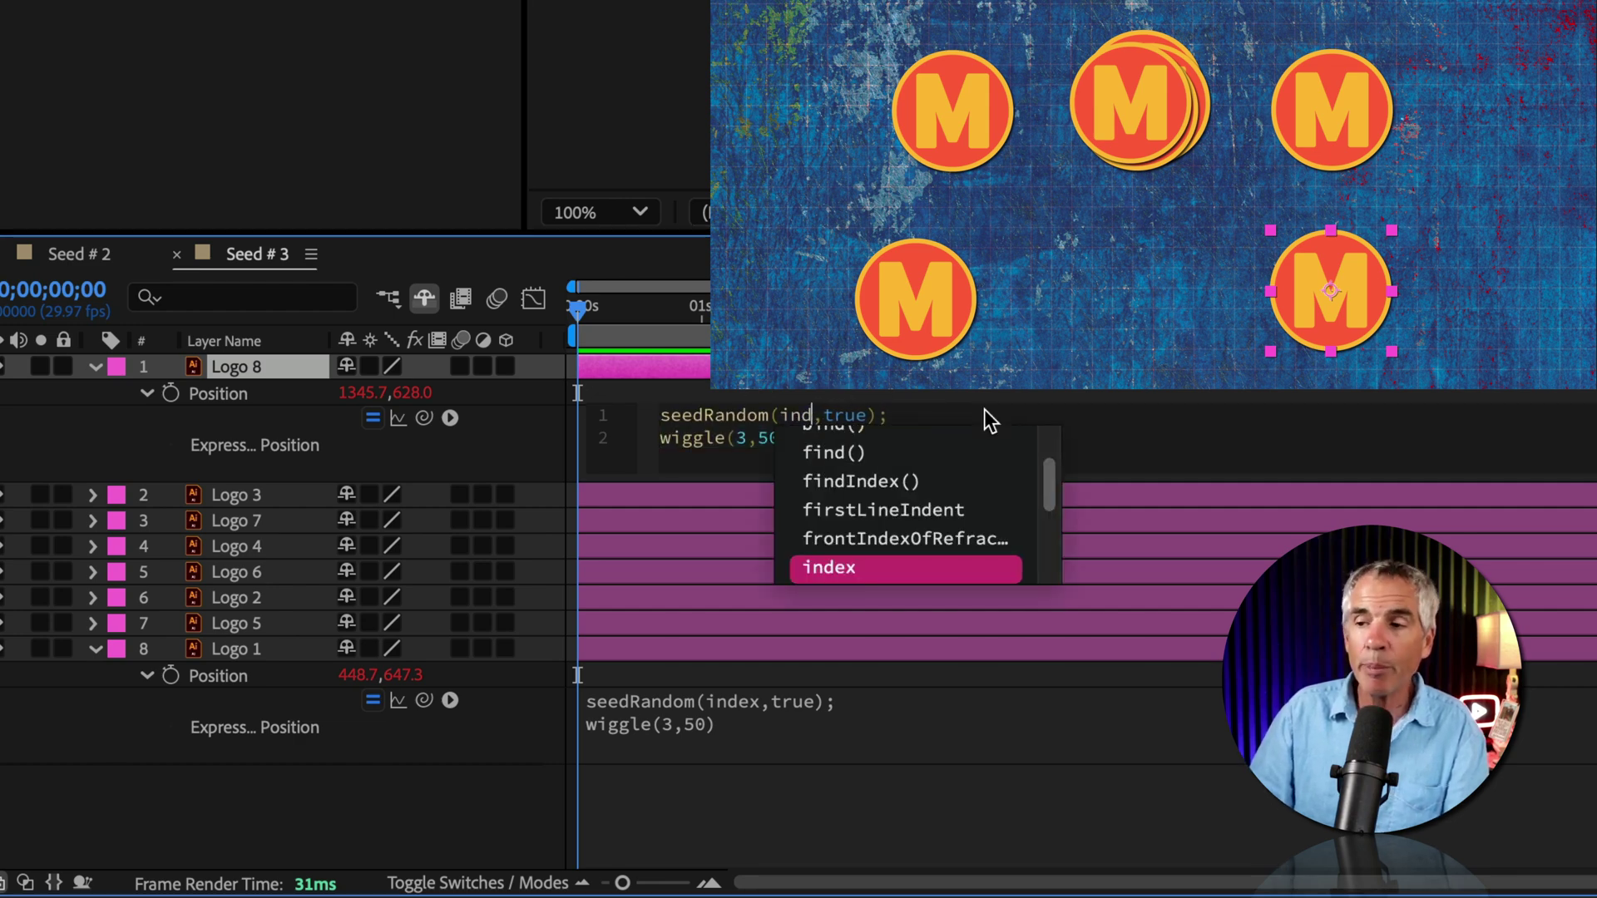
text(17)
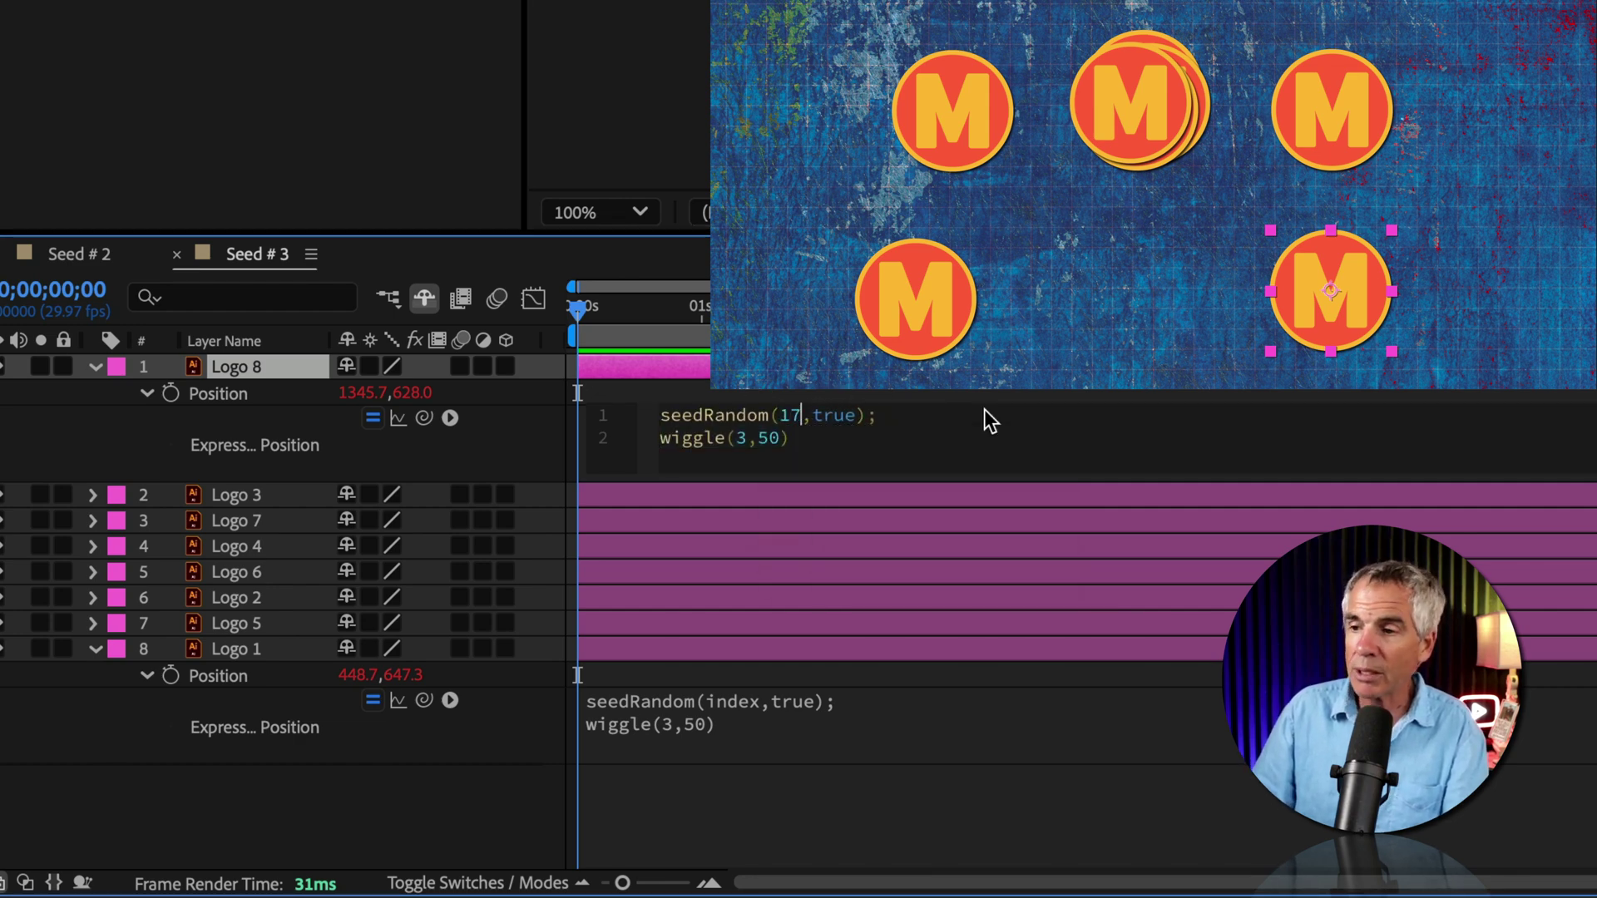
click(884, 721)
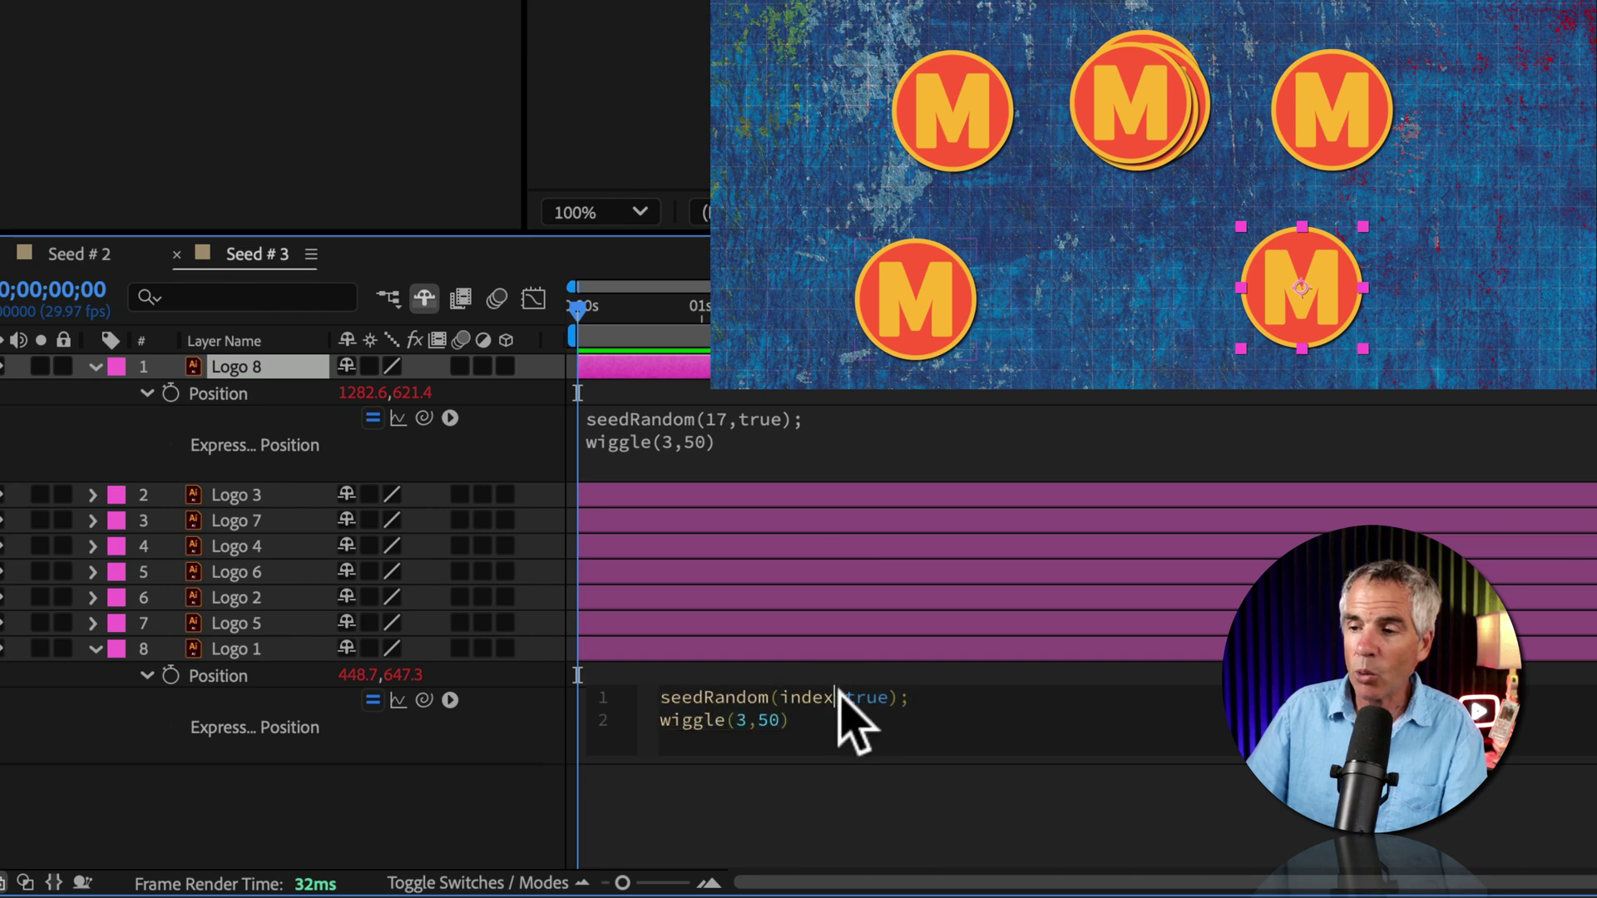
- Set Logo 1's expression seed to 17 too, then preview both logos wiggling together
key(BackSpace)
key(BackSpace)
key(BackSpace)
key(BackSpace)
key(BackSpace)
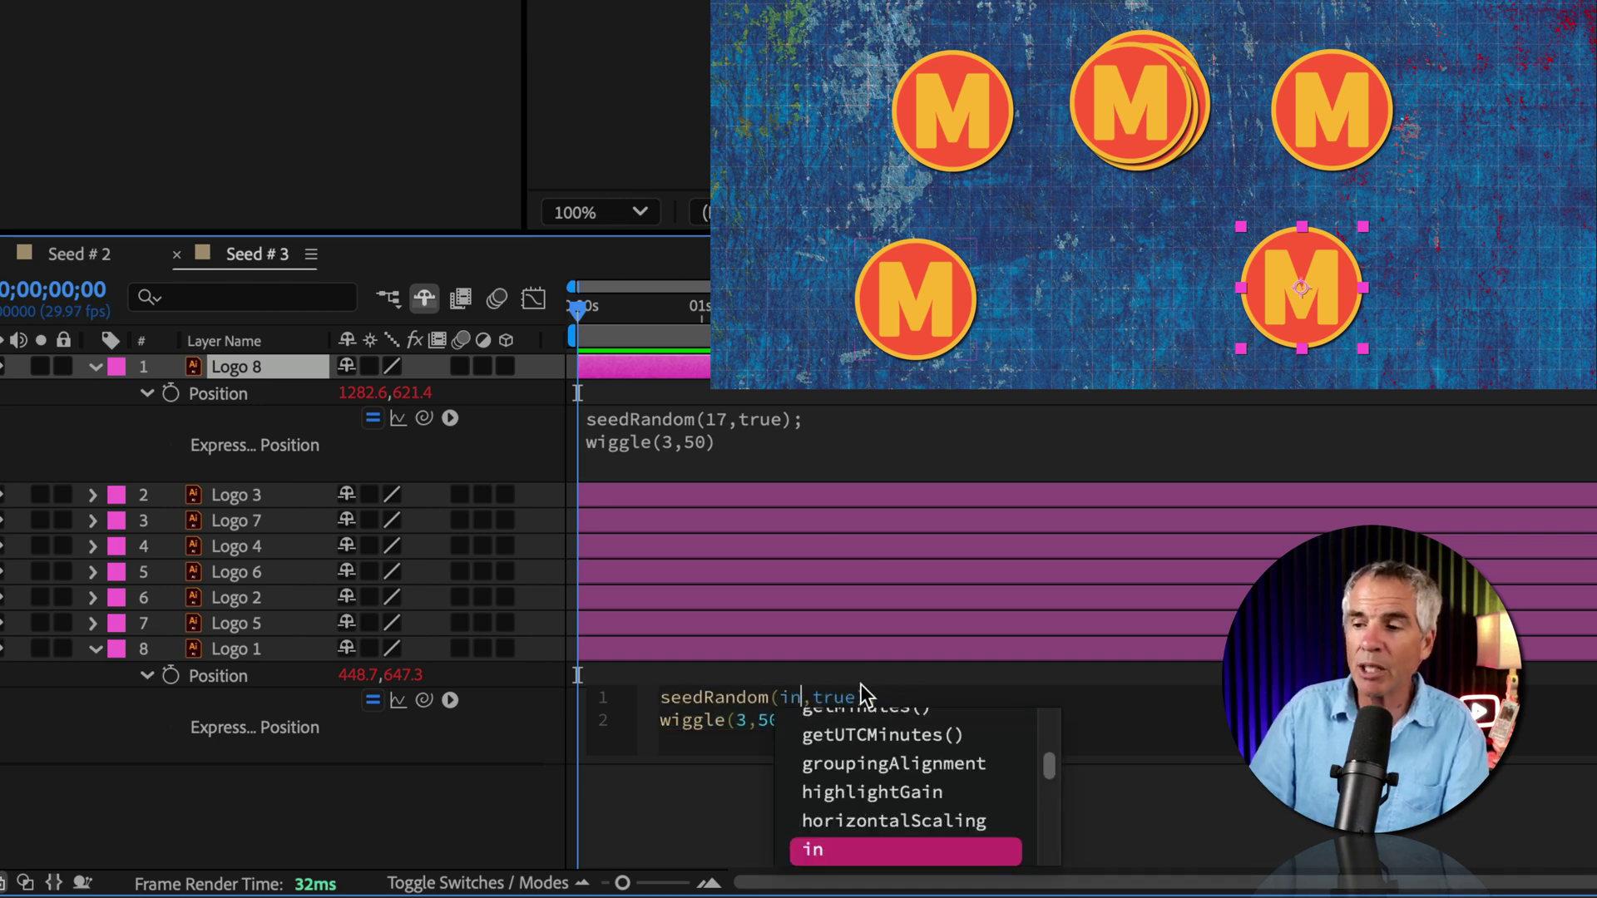
text(17)
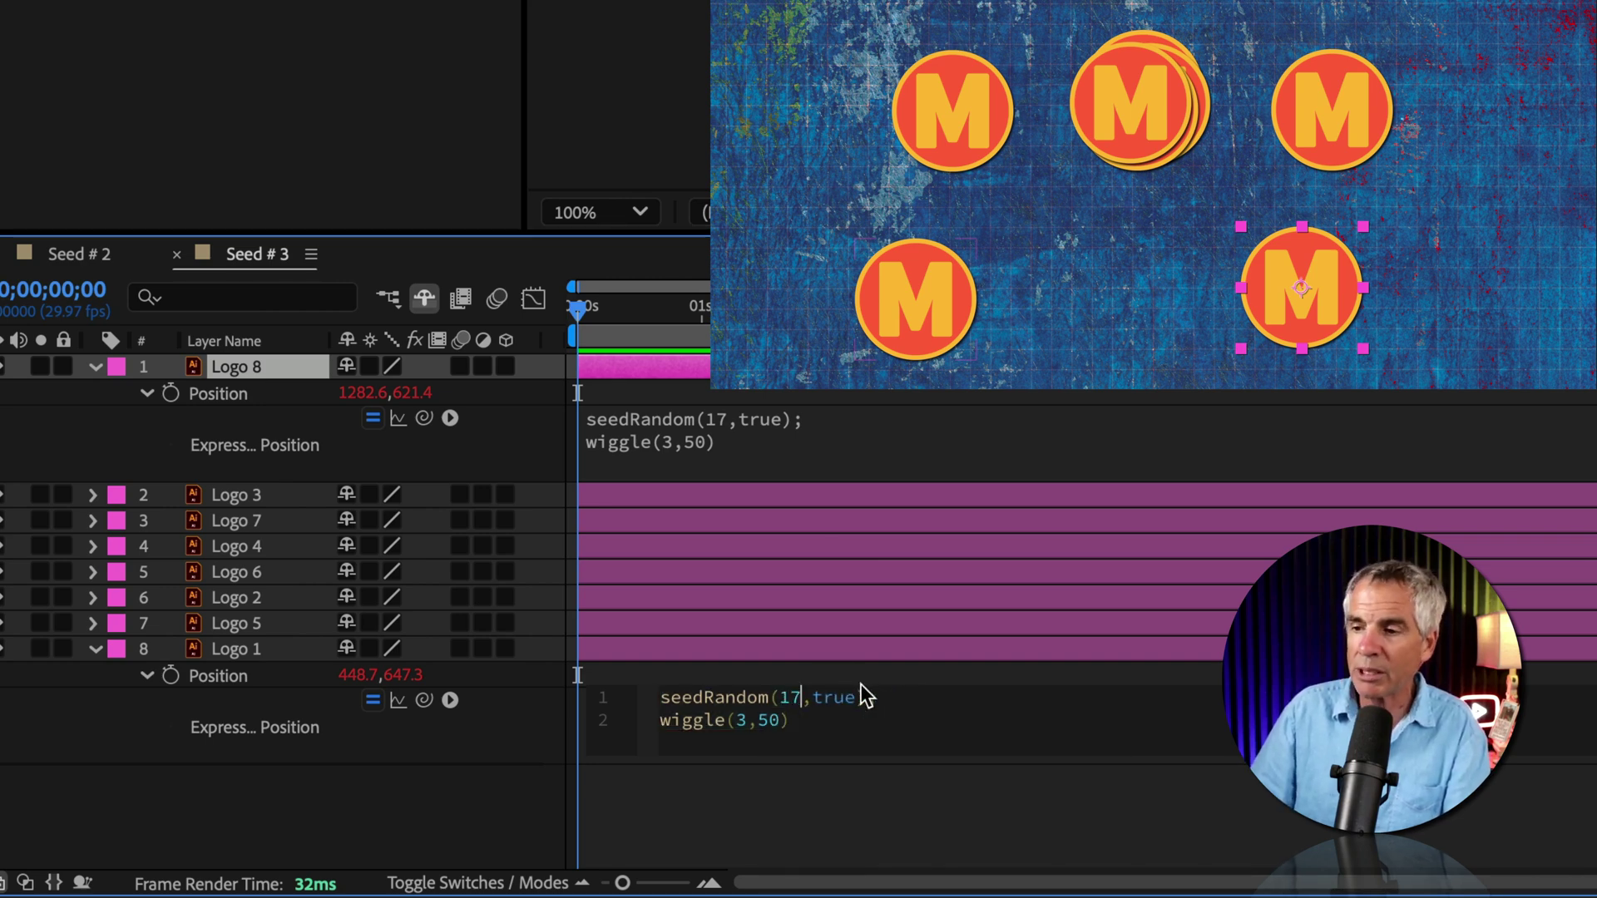
click(836, 785)
key(space)
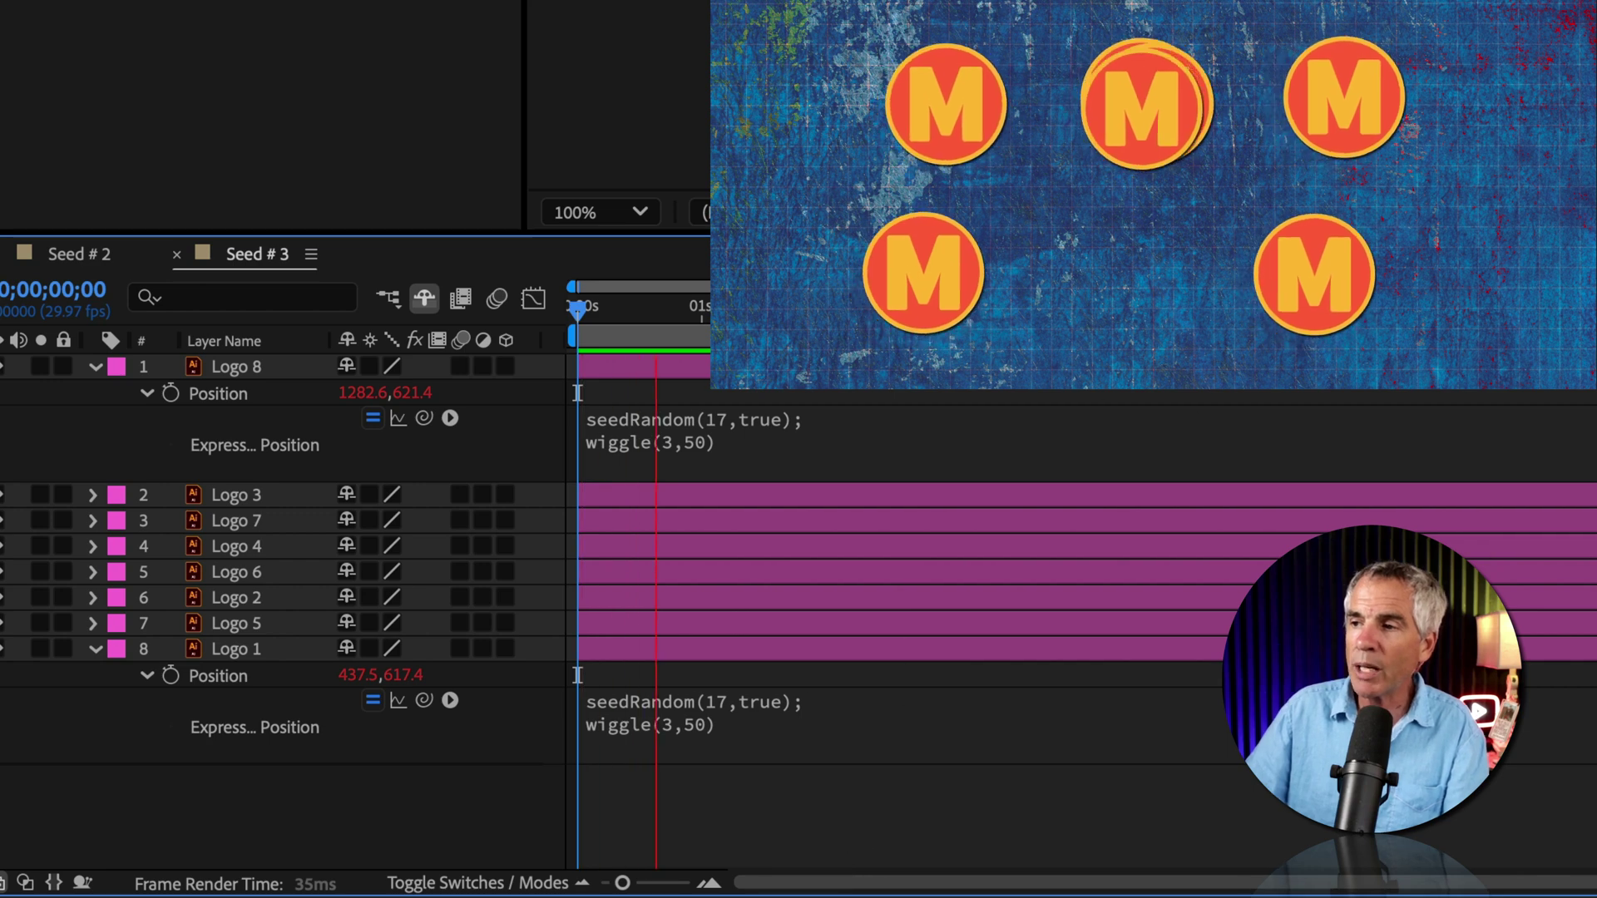